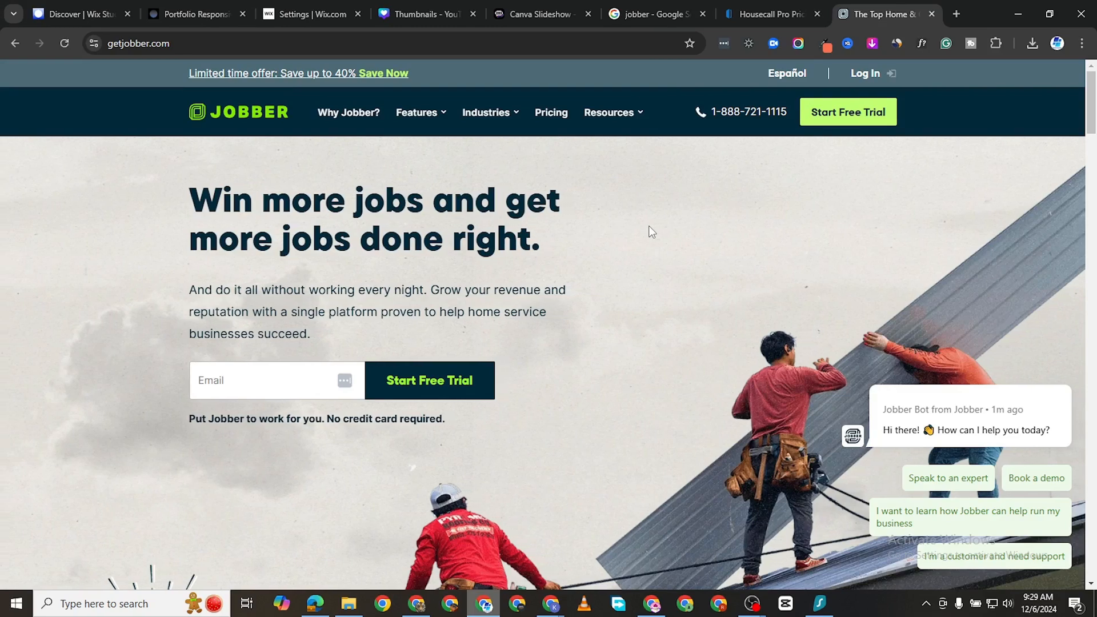
# Step: Open Jobber's Pricing page and scroll to the plan cards
pyautogui.scroll(-1, 674, 274)
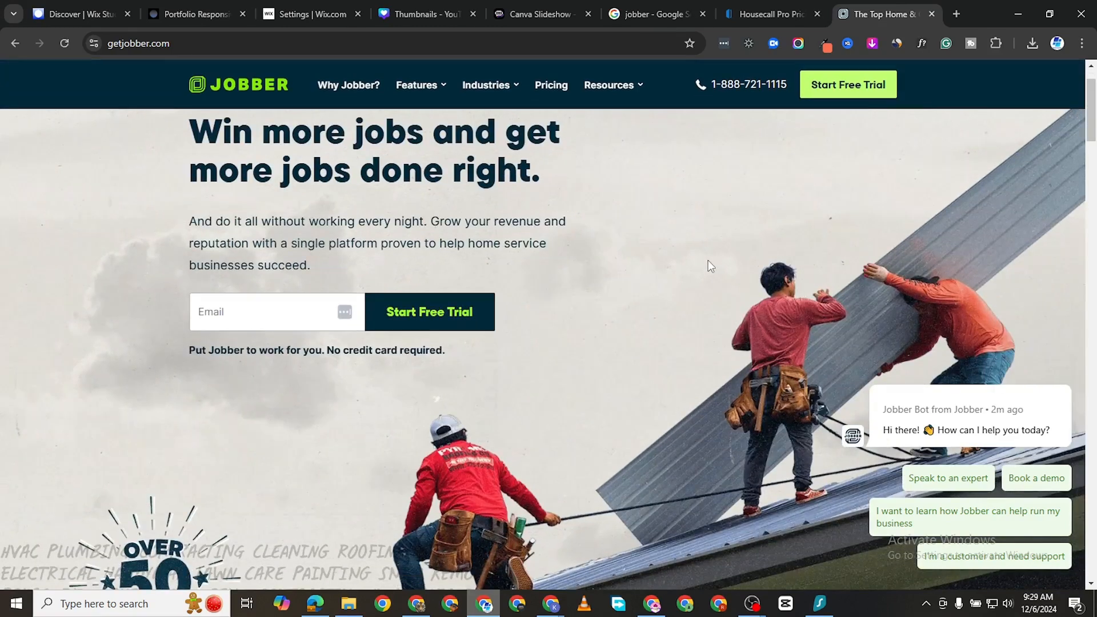
pyautogui.scroll(-1, 685, 288)
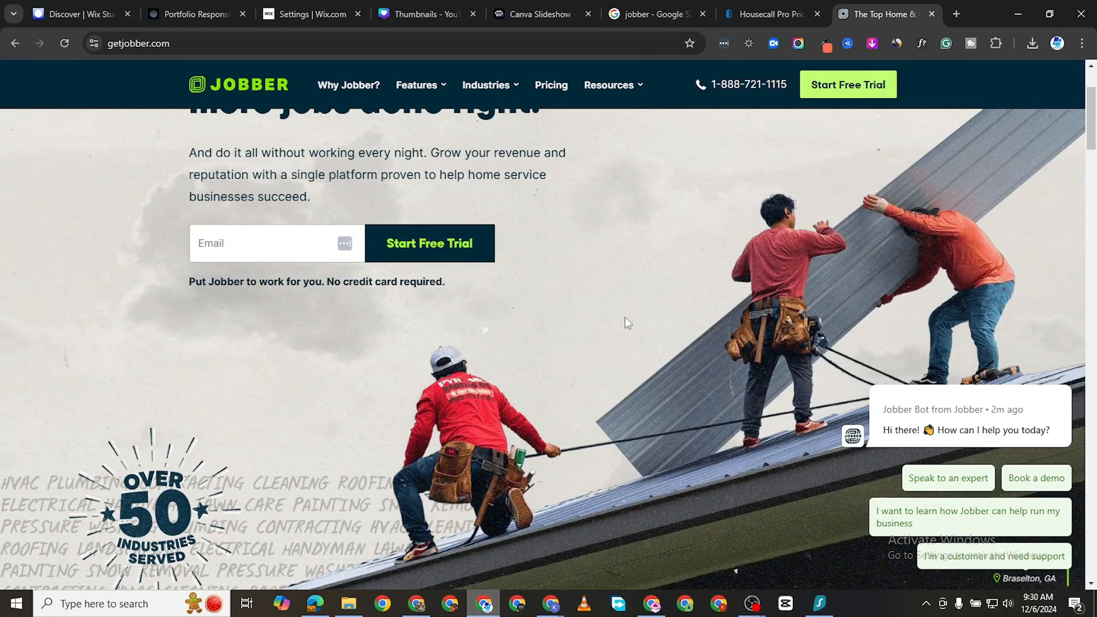
pyautogui.scroll(2, 633, 284)
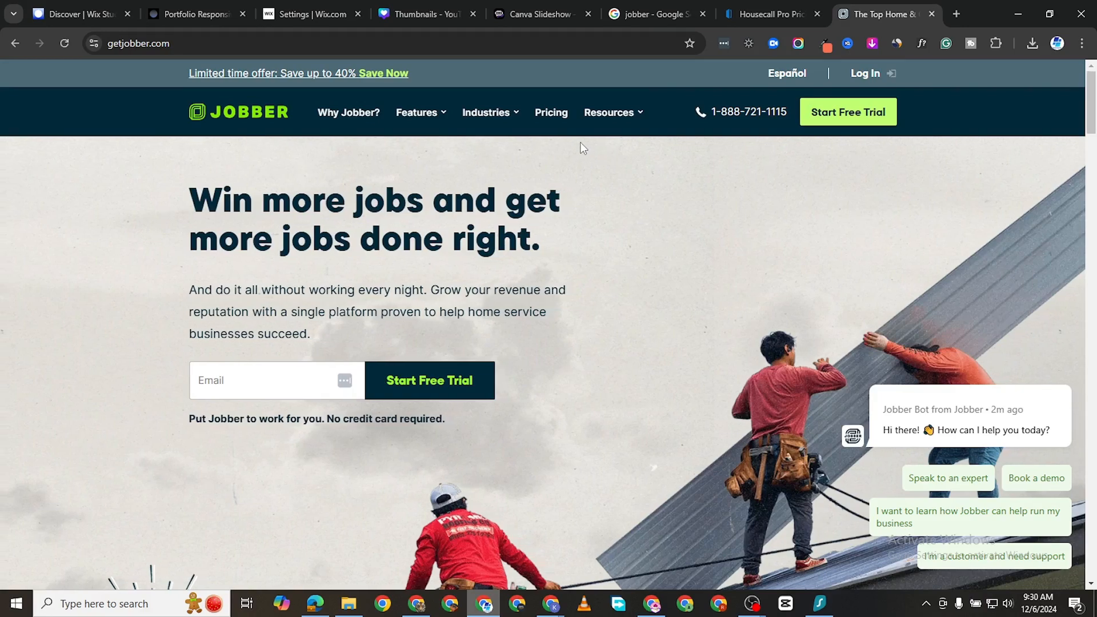
pyautogui.click(544, 114)
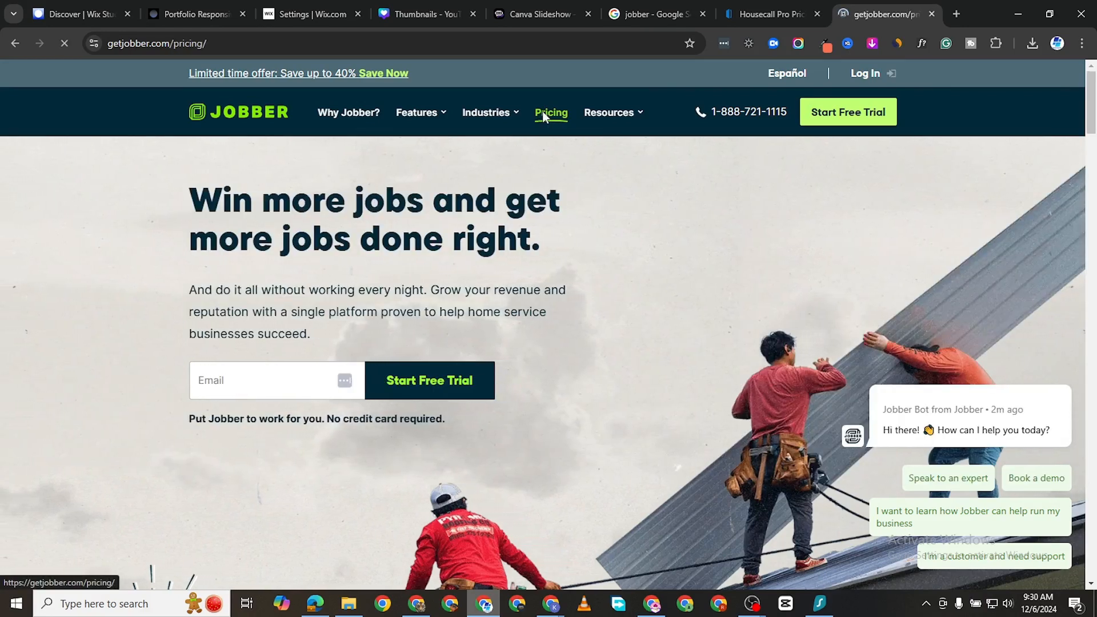
pyautogui.scroll(-6, 668, 274)
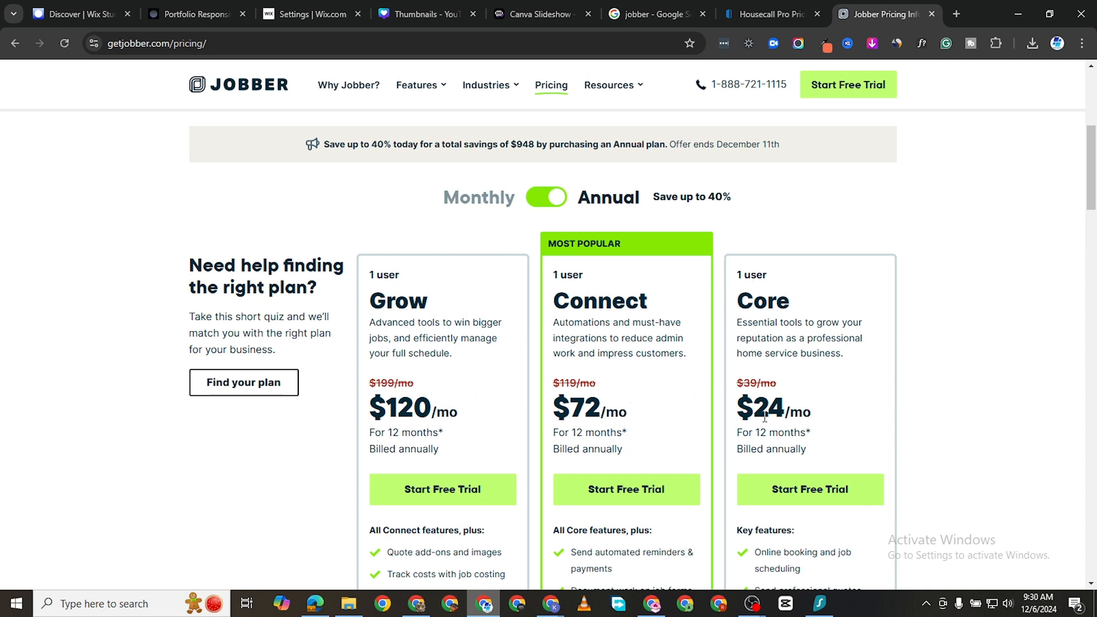
pyautogui.scroll(3, 400, 372)
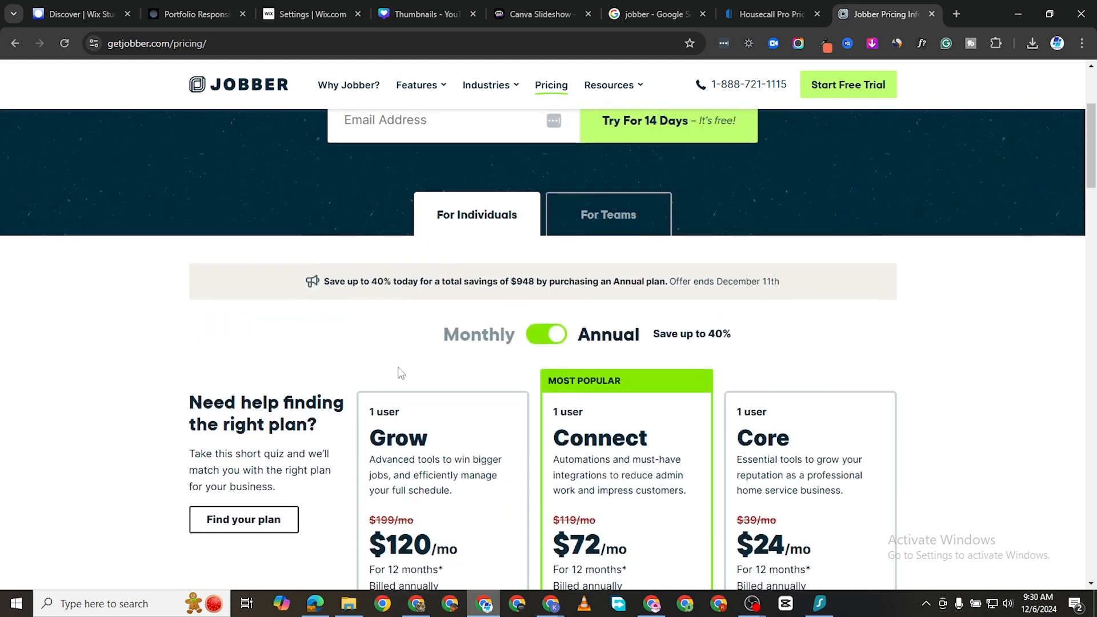
# Step: Switch the plan cards to For Teams and scroll to compare the team prices
pyautogui.click(597, 223)
pyautogui.scroll(-3, 429, 337)
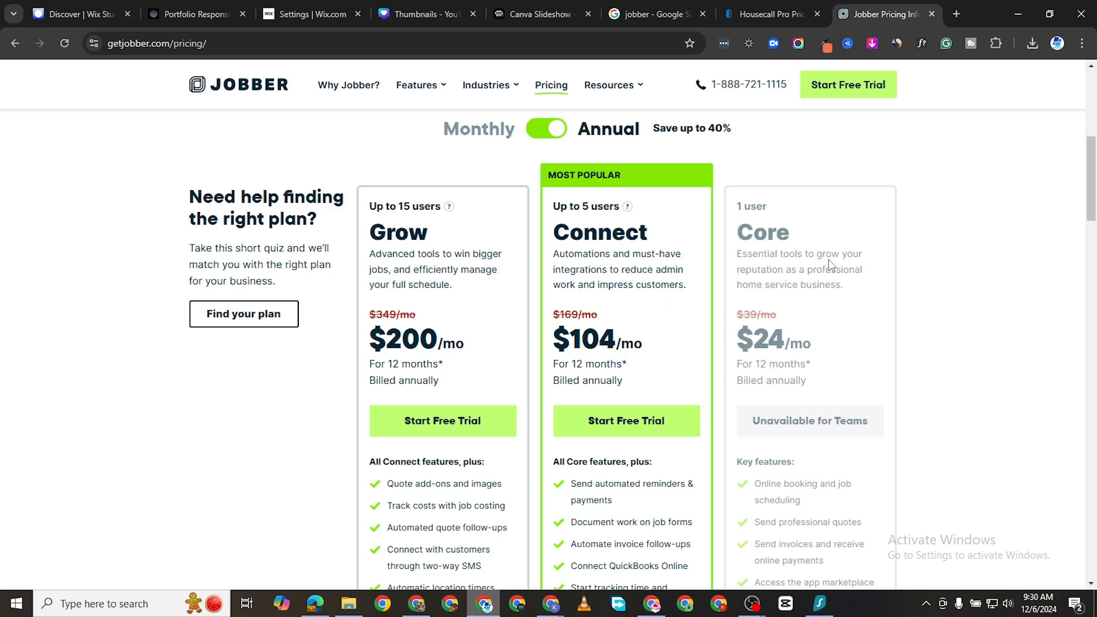
pyautogui.scroll(-1, 831, 320)
pyautogui.scroll(5, 828, 412)
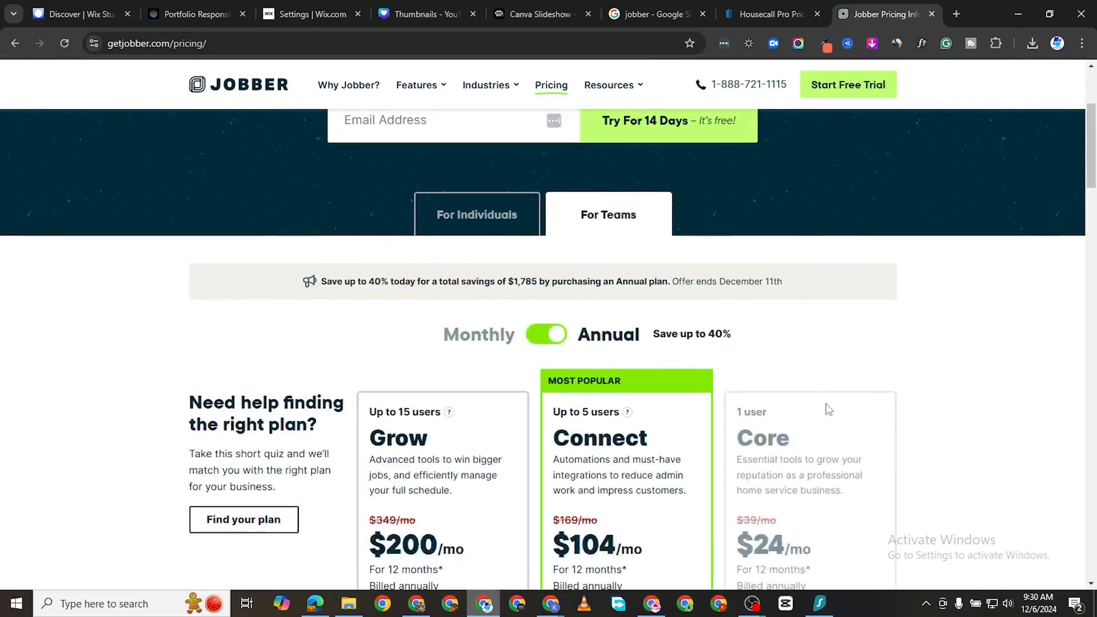
pyautogui.scroll(2, 578, 307)
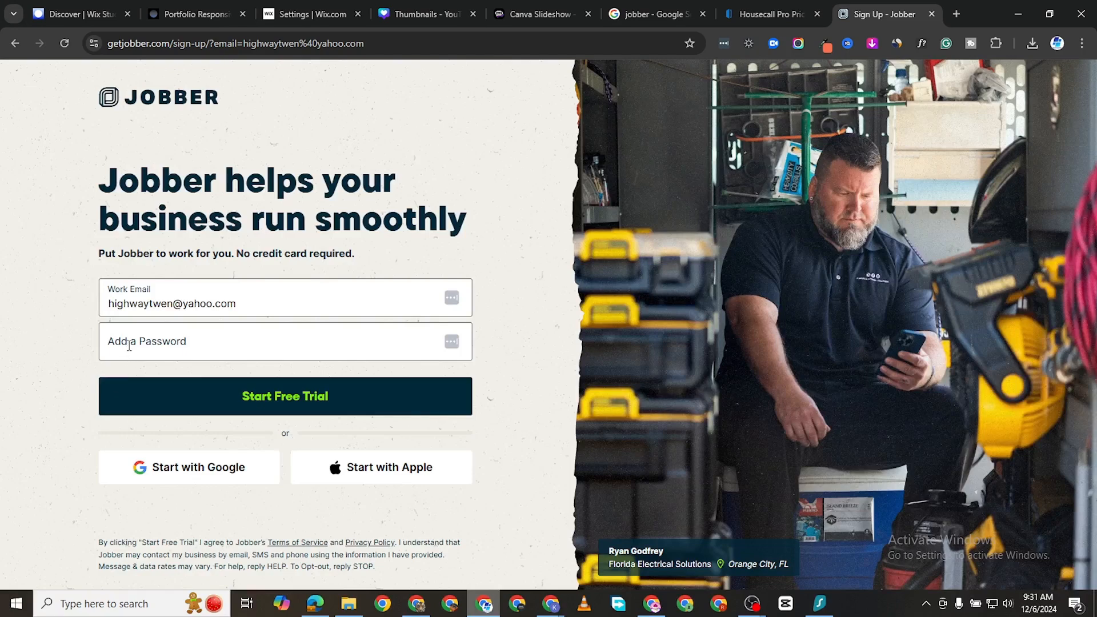
# Step: Submit the sign-up with a password and decline Chrome's offer to save it
pyautogui.click(129, 345)
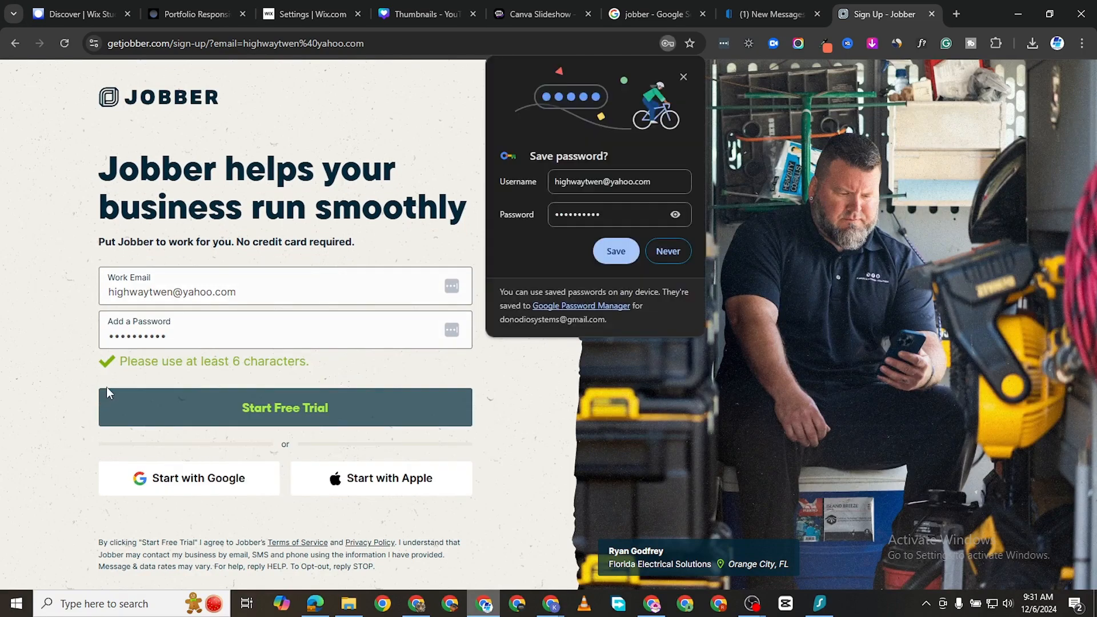
pyautogui.click(670, 254)
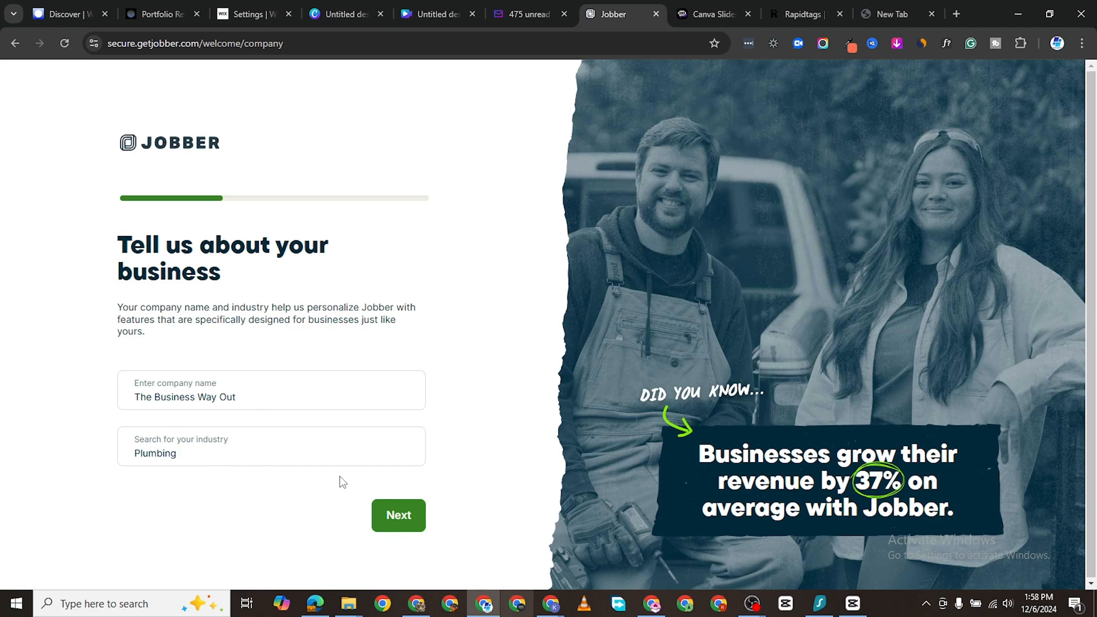
# Step: Submit the company details, then answer 2-3 people and 10+ years in business
pyautogui.click(407, 526)
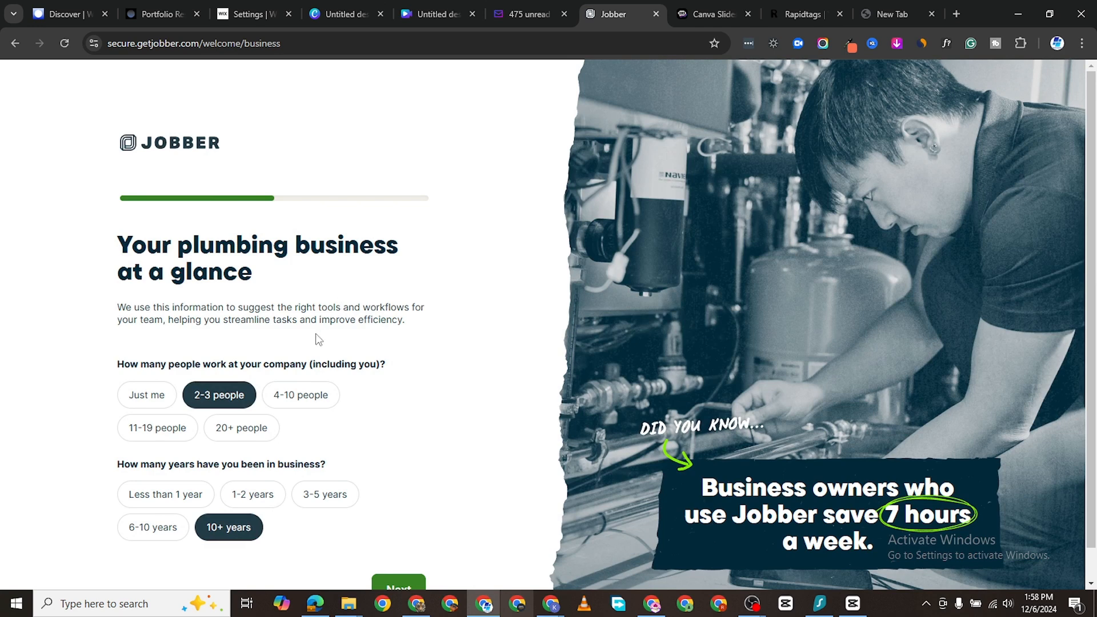
pyautogui.scroll(-1, 217, 393)
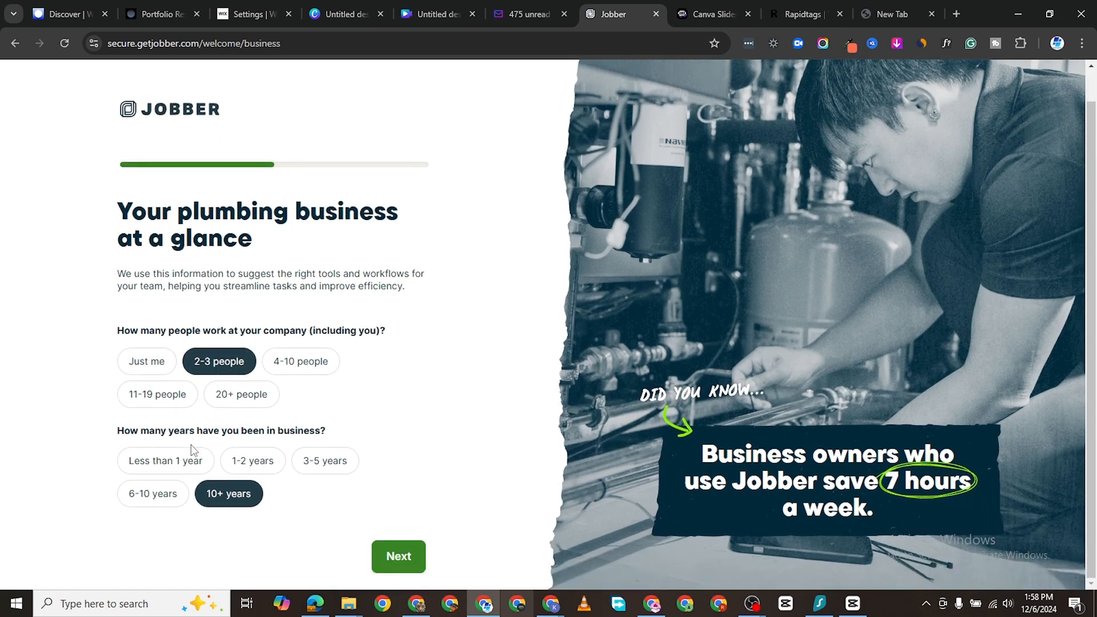
pyautogui.click(164, 461)
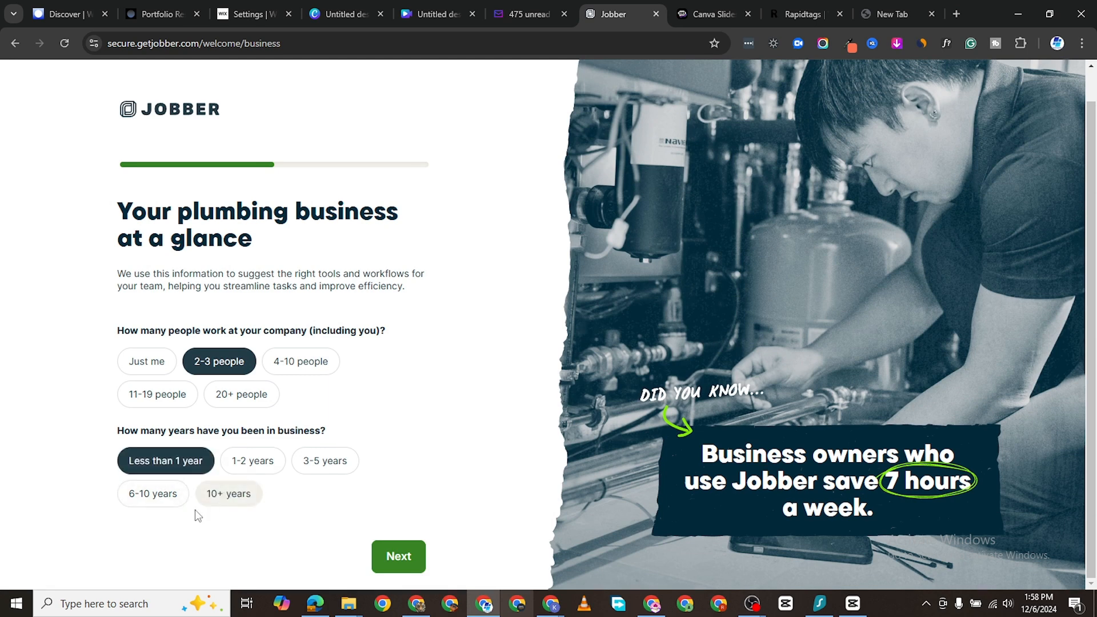
pyautogui.click(226, 505)
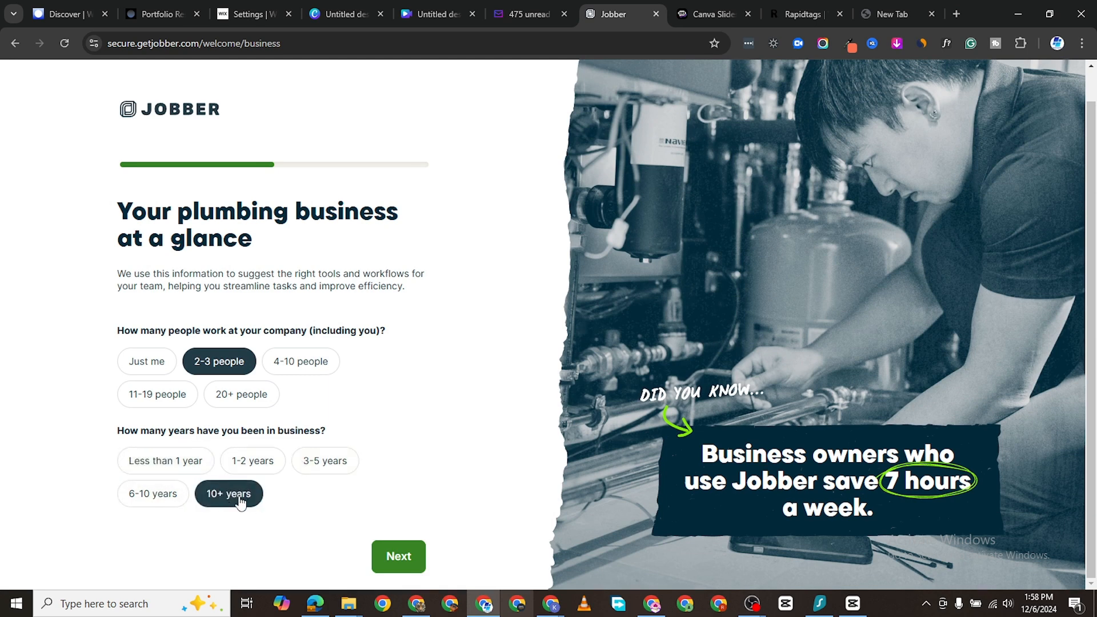
pyautogui.click(398, 555)
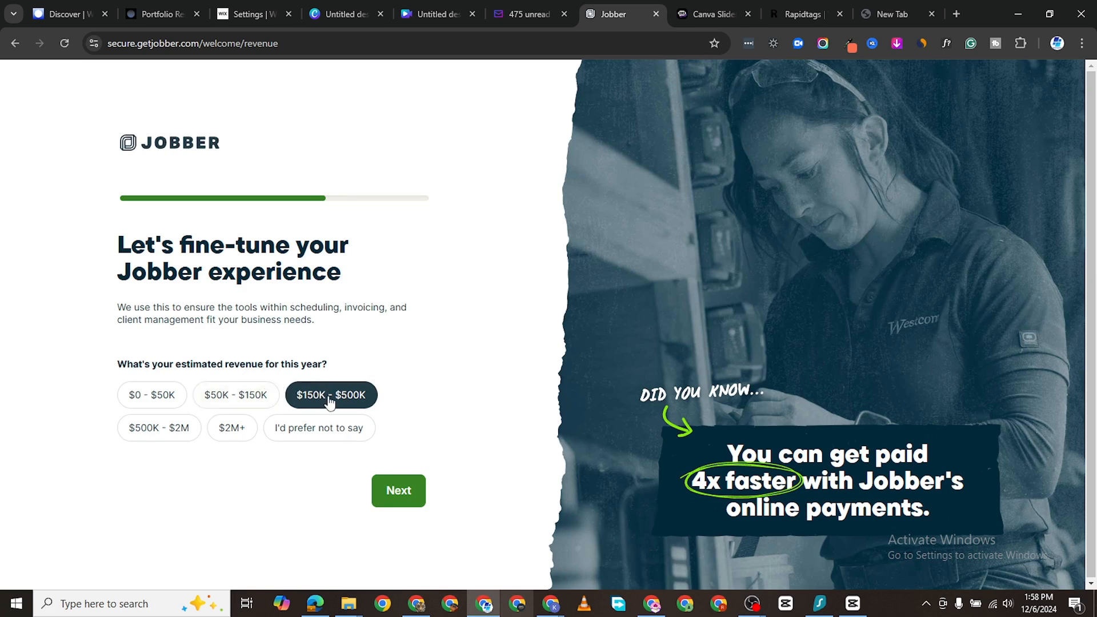
# Step: Choose $150K–$500K revenue and Get more customers as the top priority
pyautogui.click(397, 490)
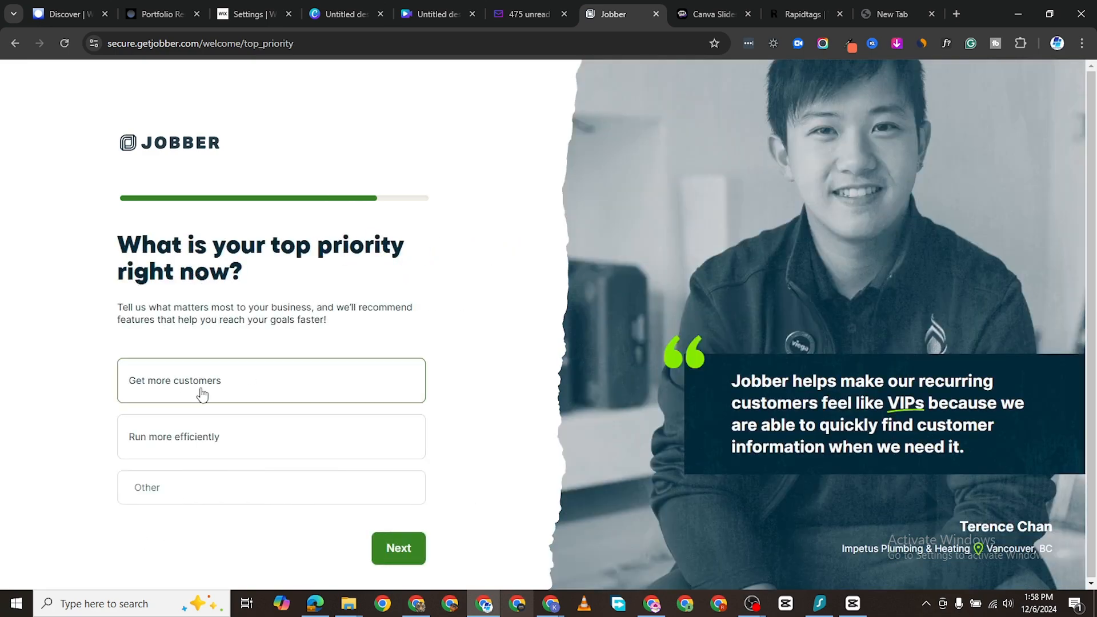
pyautogui.click(242, 395)
pyautogui.click(246, 450)
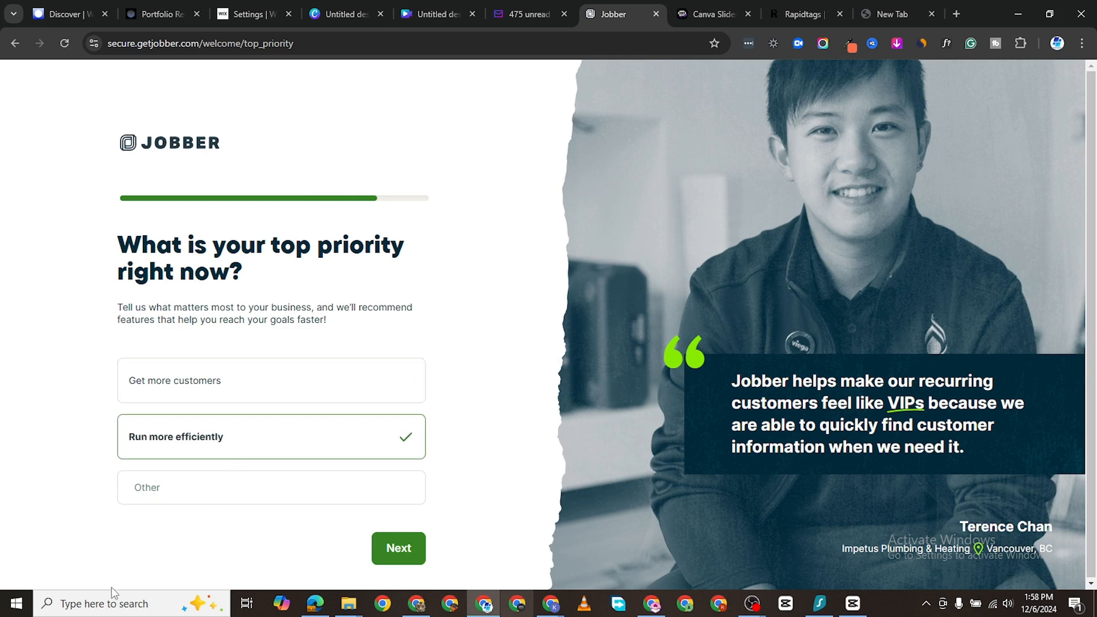
pyautogui.click(258, 383)
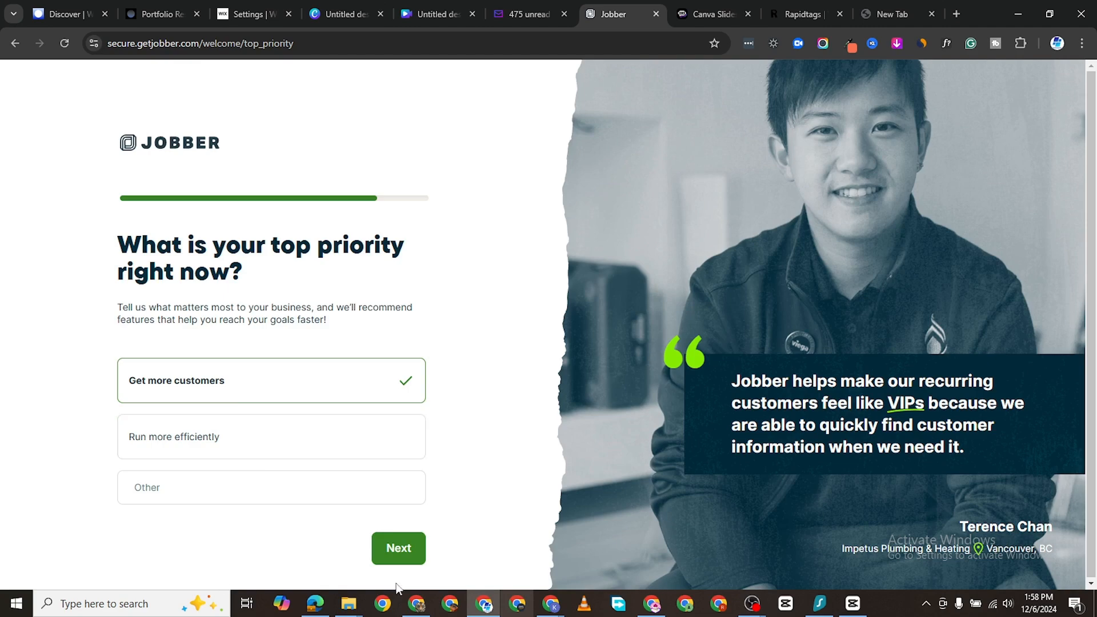
pyautogui.click(414, 557)
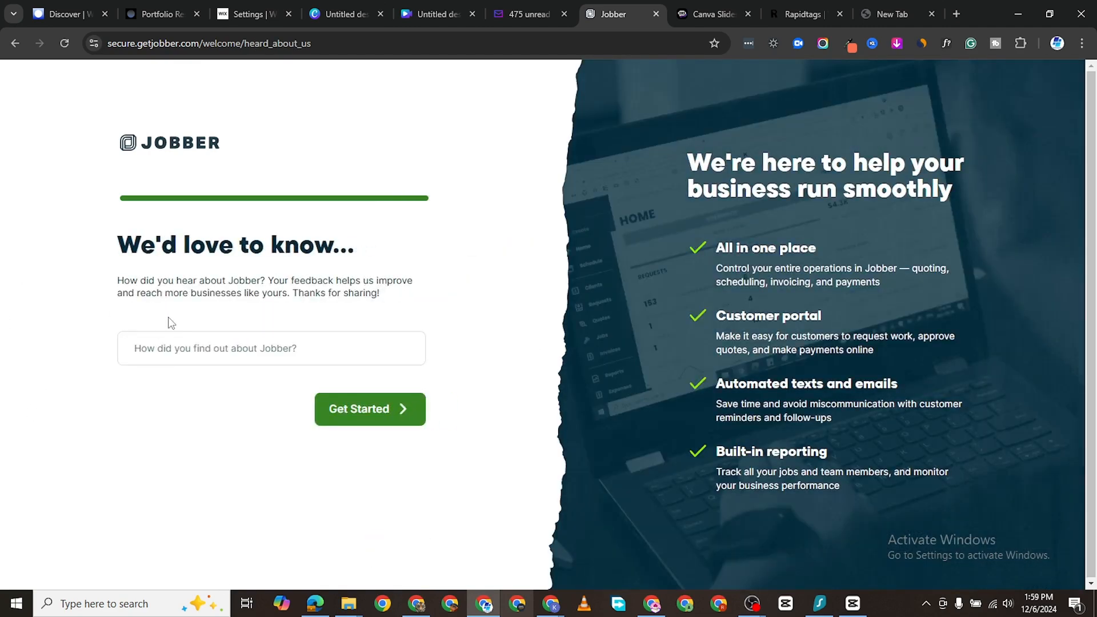
# Step: Enter 'Youtube ad' as the referral source and finish onboarding
pyautogui.click(259, 348)
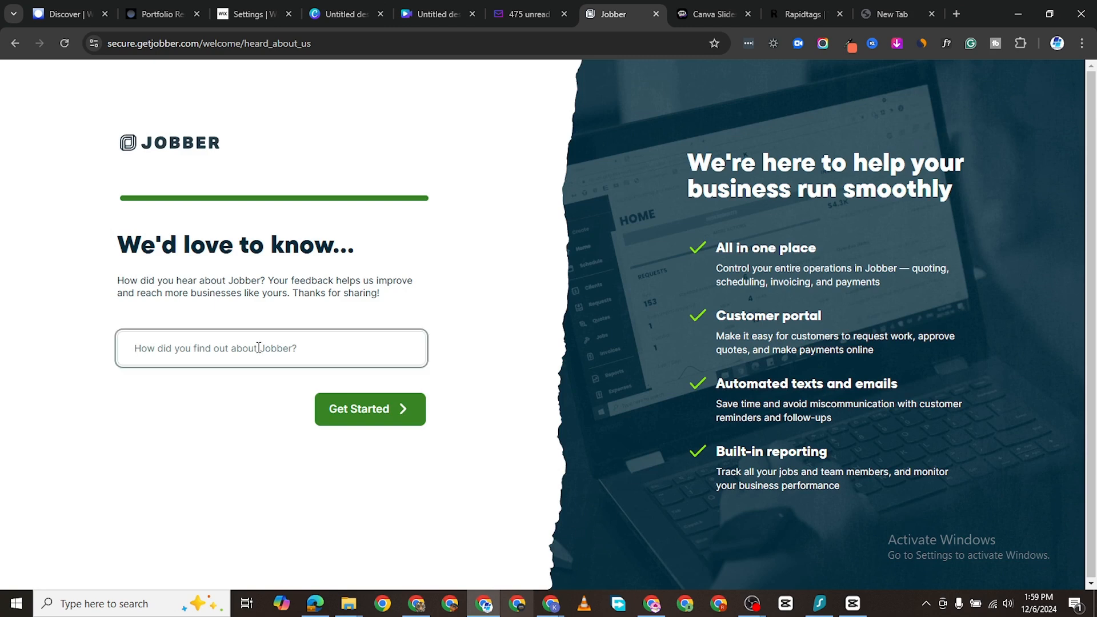
pyautogui.write('Youtube ad')
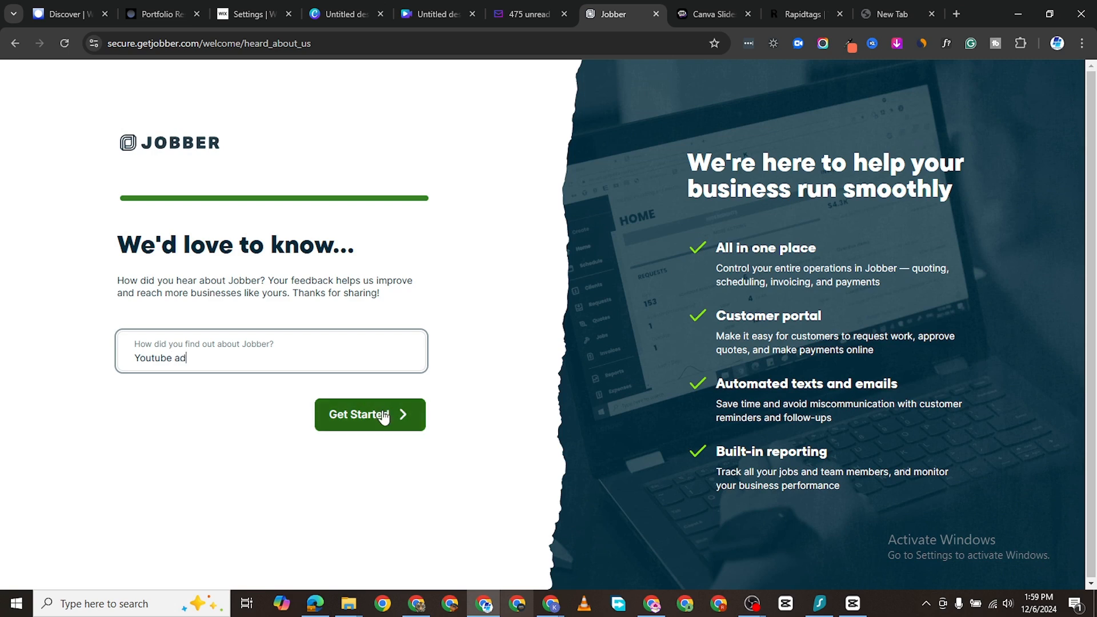
pyautogui.click(357, 412)
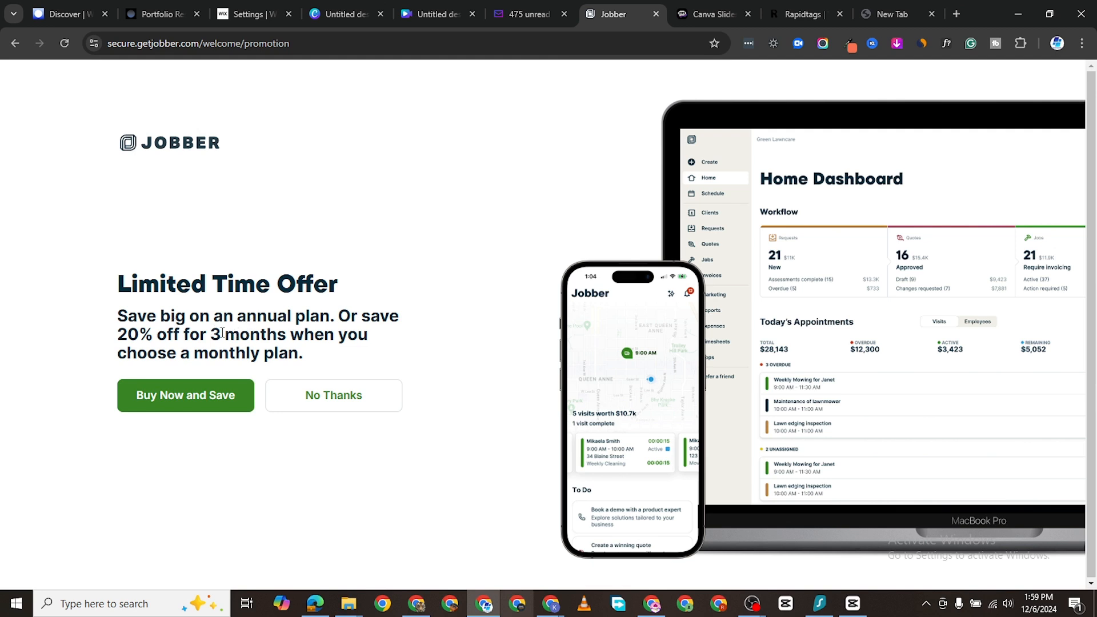
# Step: Choose No Thanks on the Limited Time Offer page
pyautogui.click(349, 408)
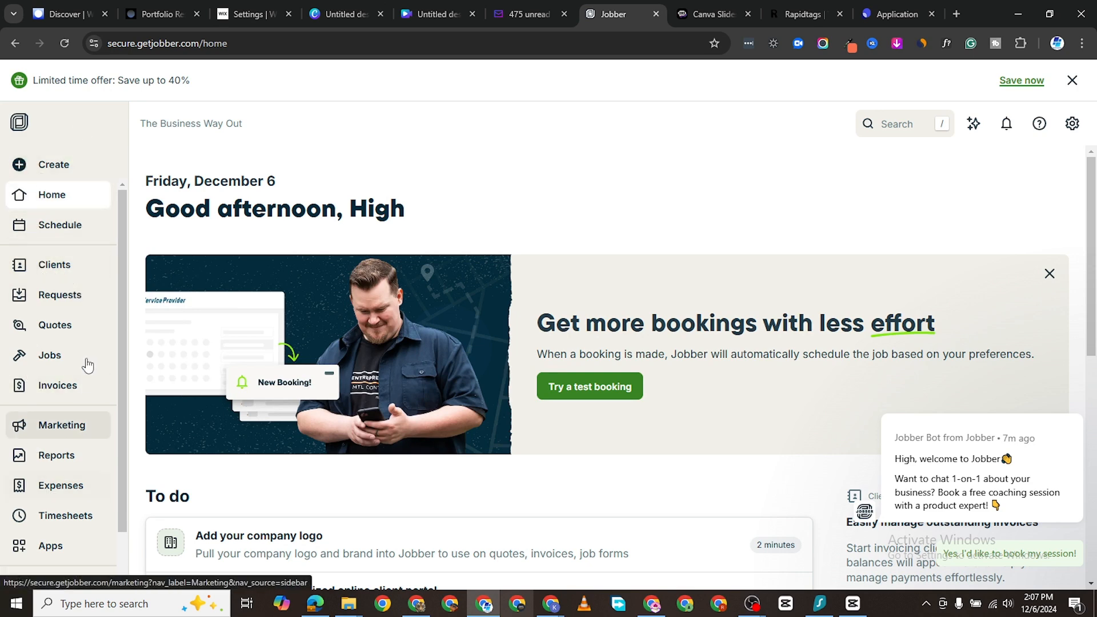
# Step: Visit Schedule, Clients, Requests and finally Quotes from the left sidebar
pyautogui.click(69, 239)
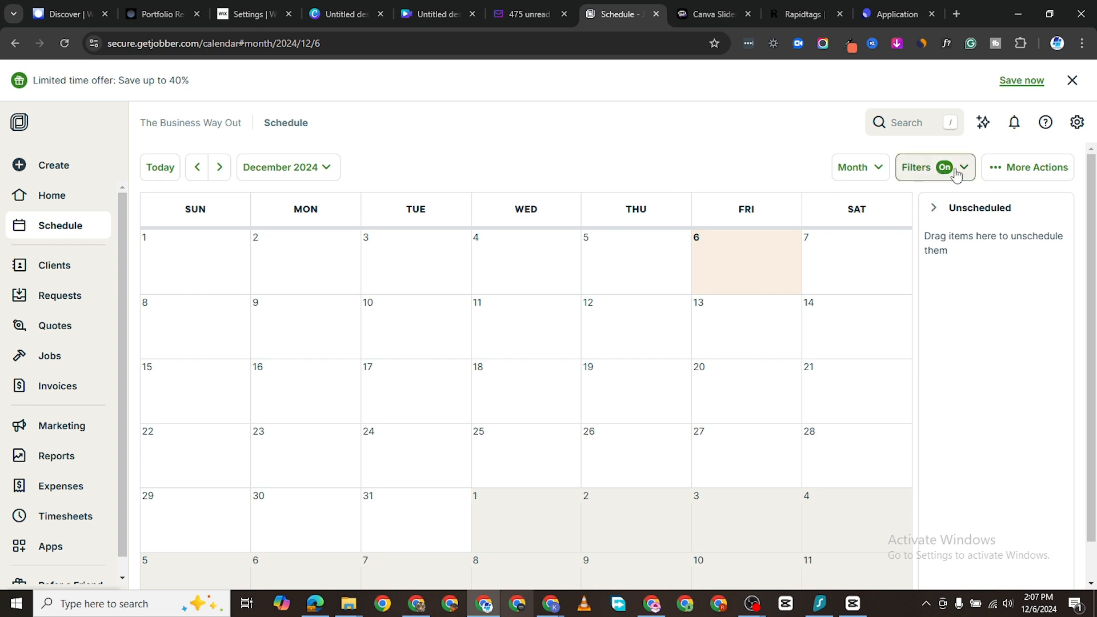
pyautogui.click(49, 265)
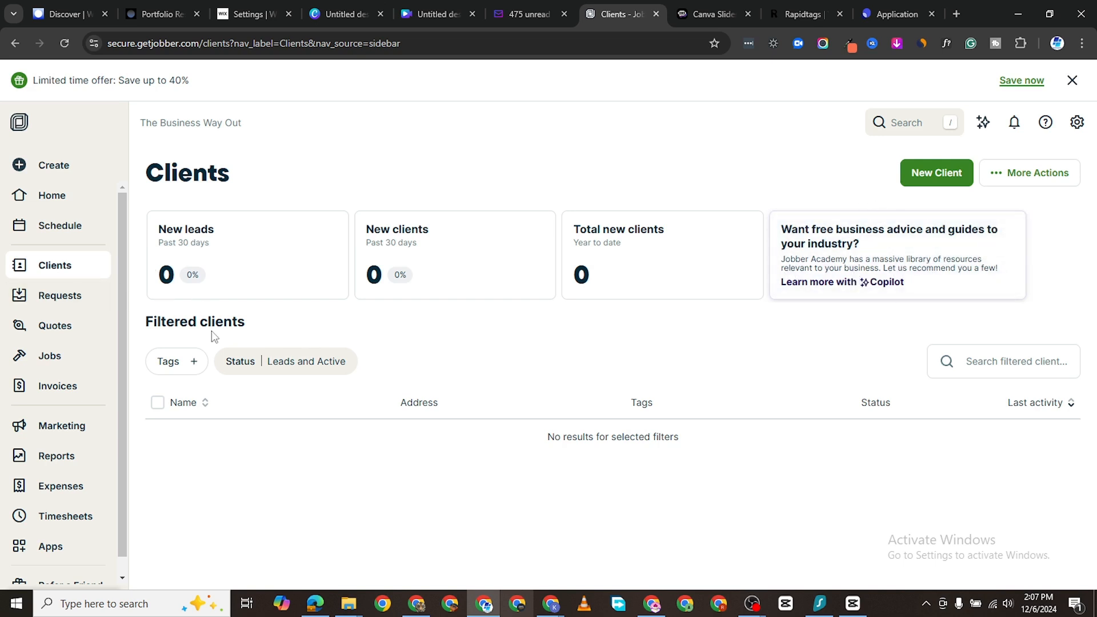
pyautogui.click(64, 301)
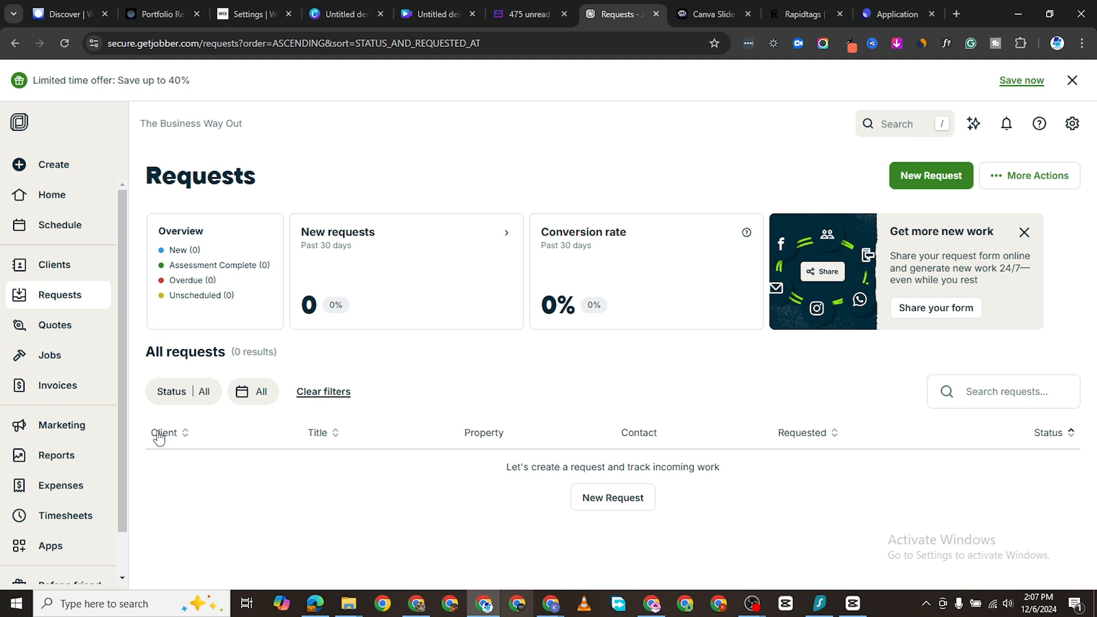
pyautogui.click(66, 336)
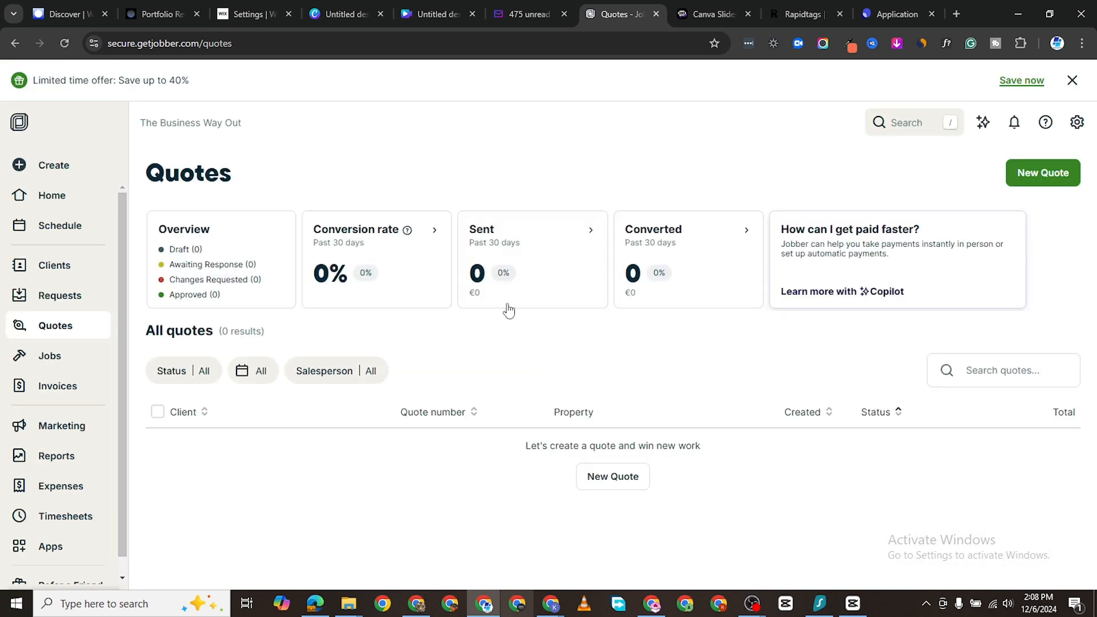
# Step: Visit the Jobs and Invoices pages, then go to Marketing from the sidebar
pyautogui.click(57, 362)
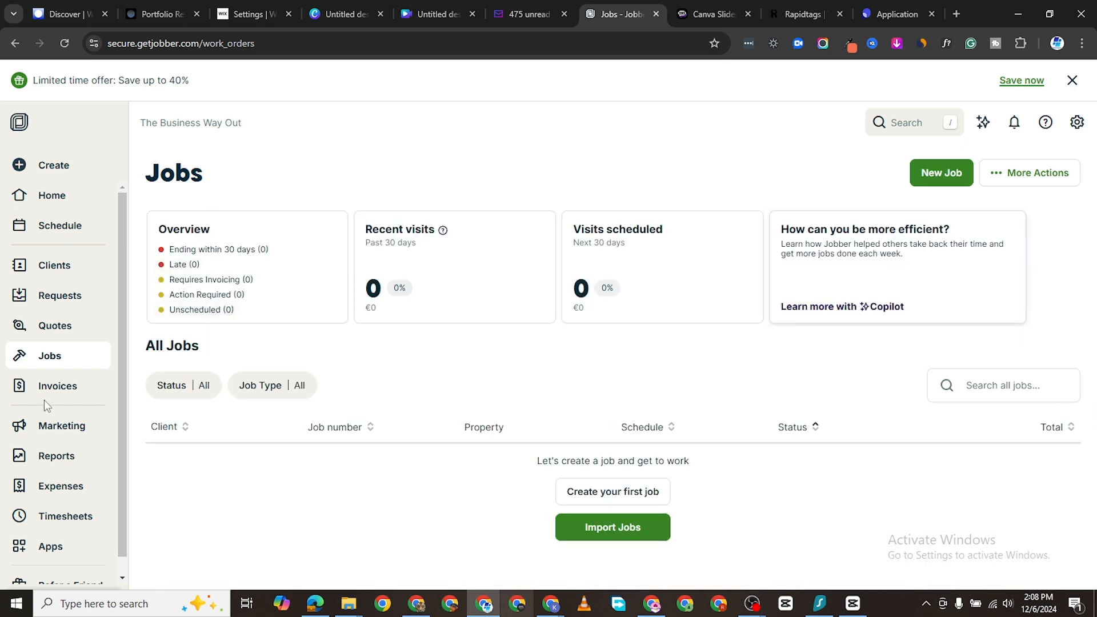
pyautogui.click(53, 384)
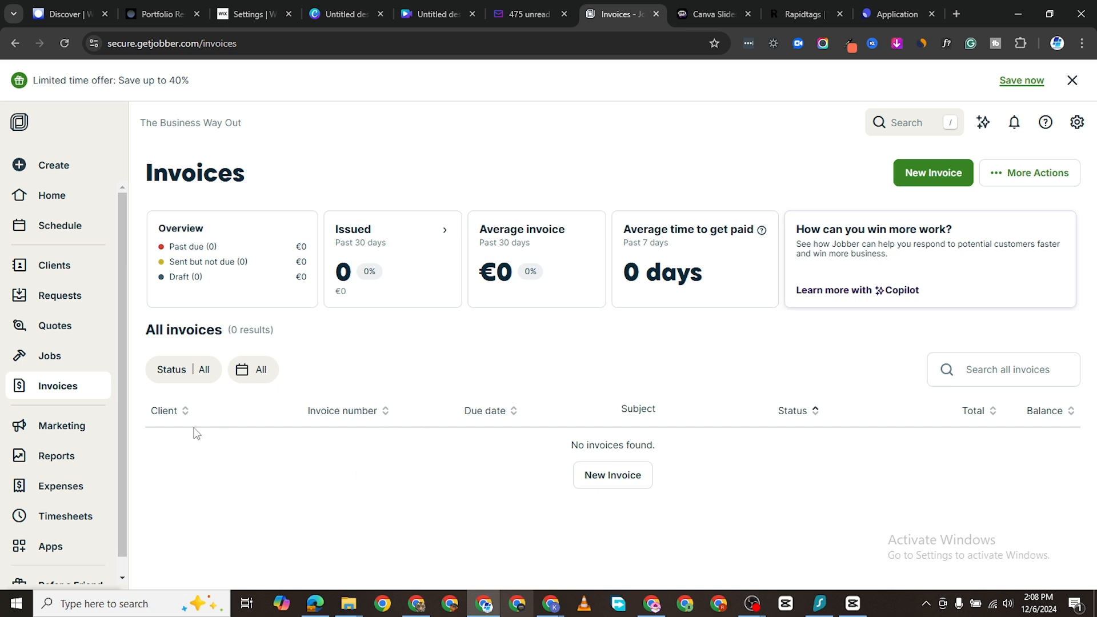
pyautogui.click(68, 438)
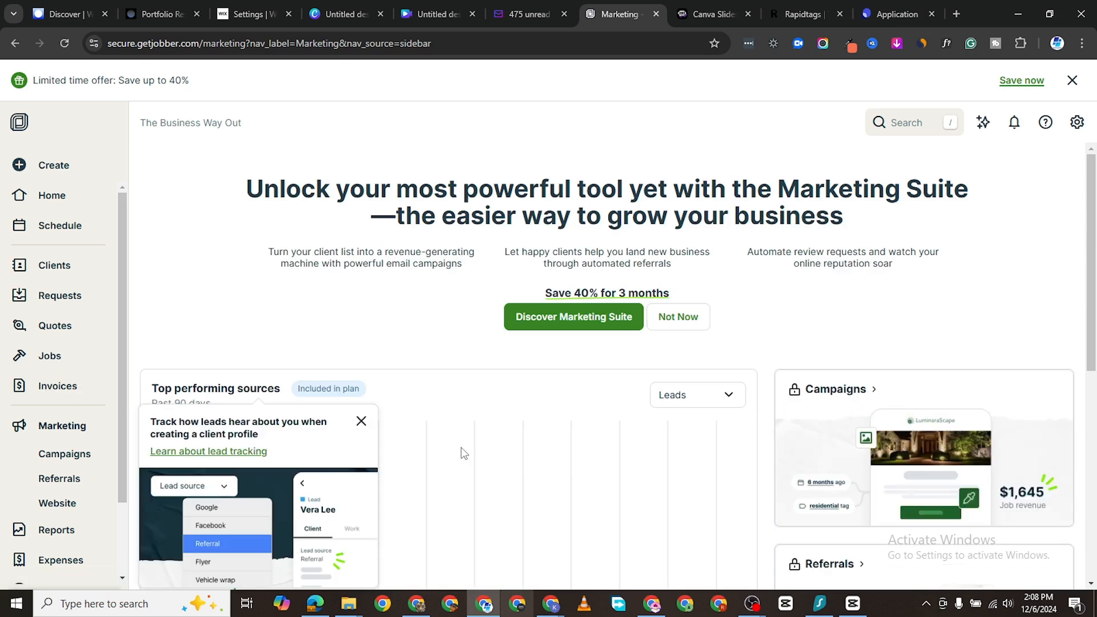
# Step: Scroll down the Marketing page through its lead sources and website sections
pyautogui.scroll(-3, 464, 453)
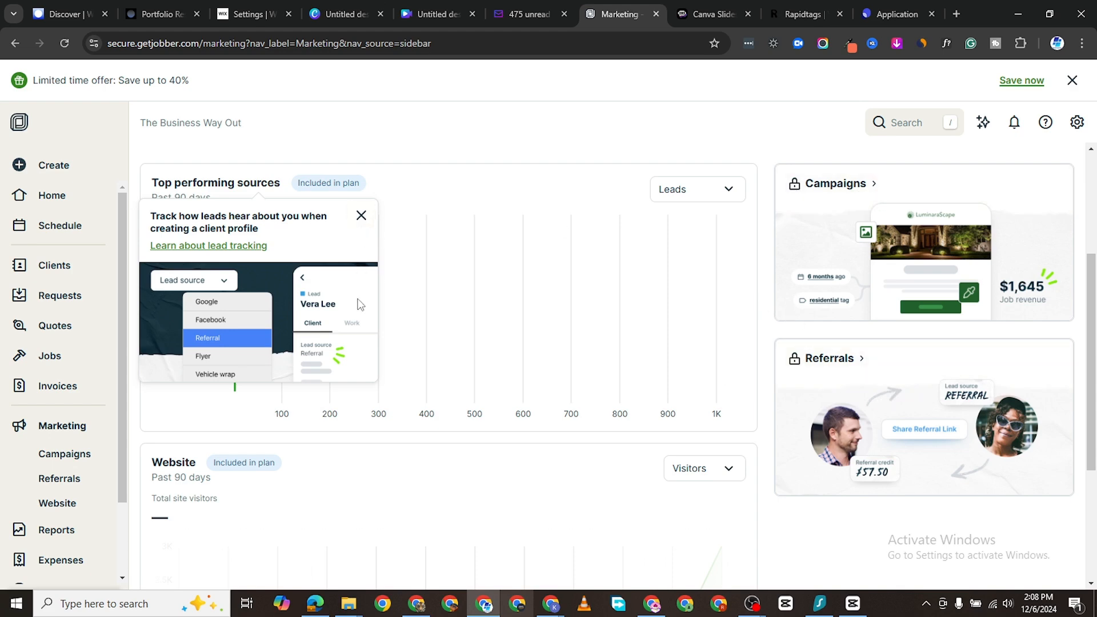
pyautogui.scroll(-2, 308, 440)
pyautogui.scroll(-1, 197, 395)
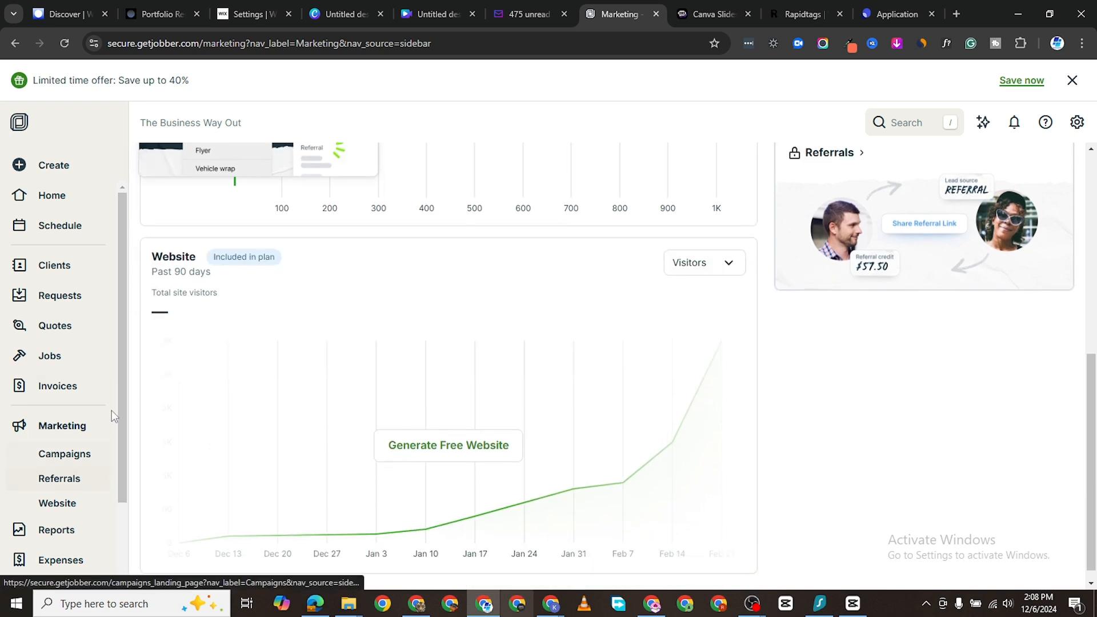
pyautogui.scroll(-1, 171, 435)
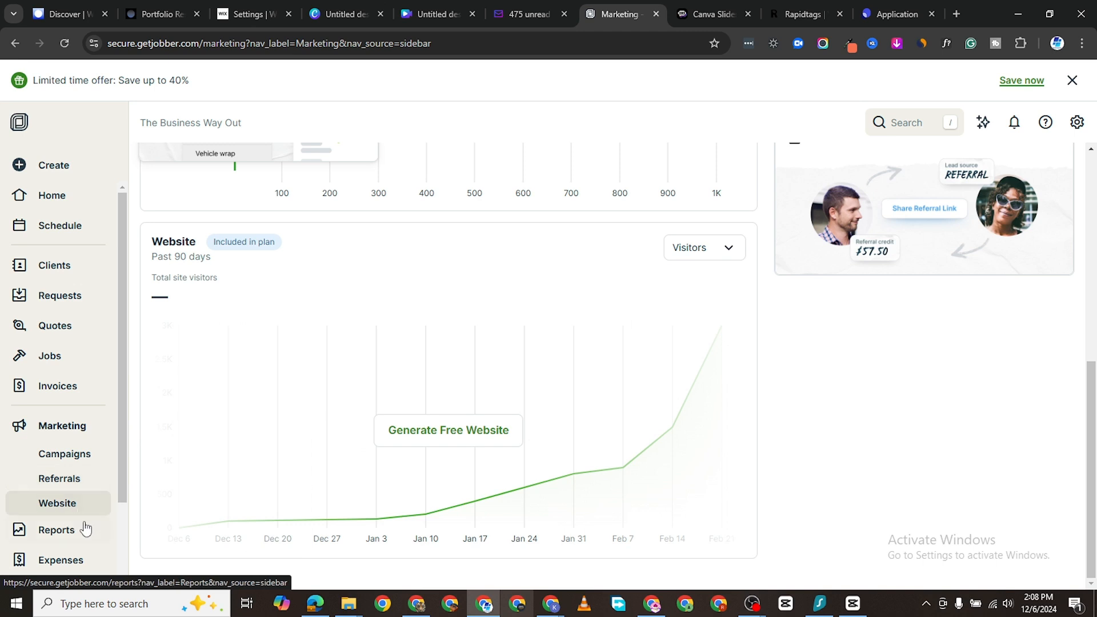
pyautogui.scroll(-2, 86, 529)
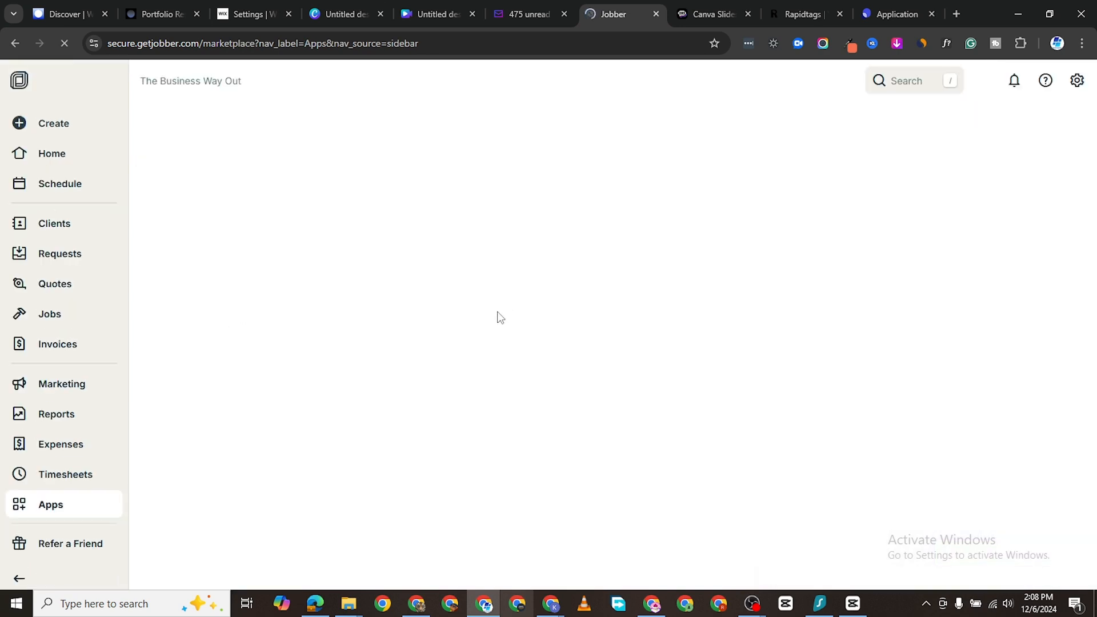
# Step: Scroll through the App Marketplace integrations, then go to the Clients list
pyautogui.scroll(-3, 531, 380)
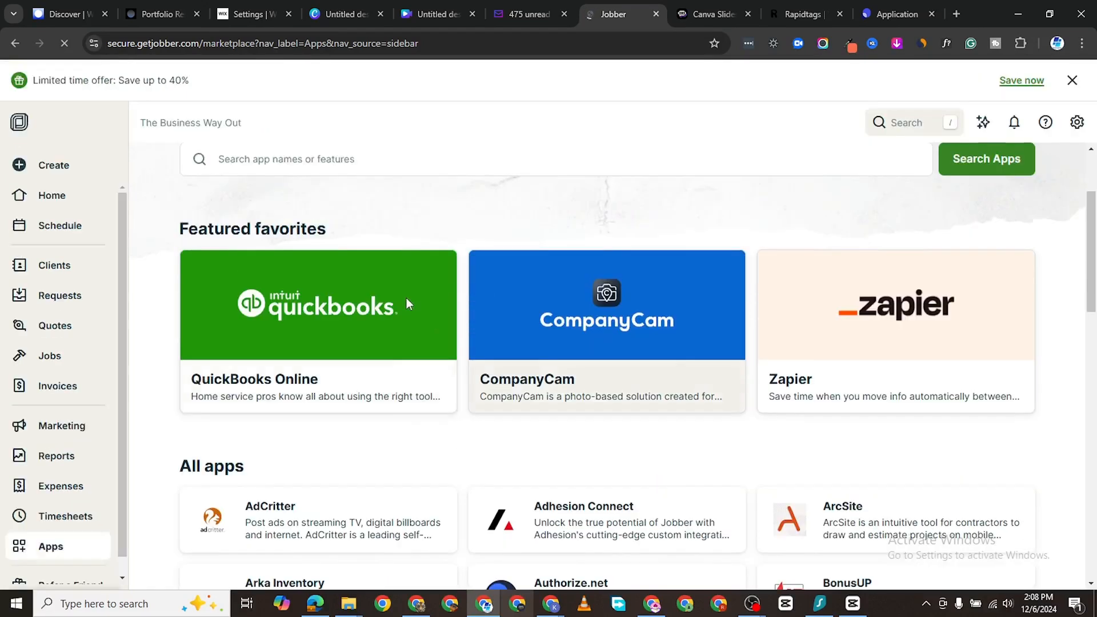
pyautogui.scroll(-2, 360, 355)
pyautogui.scroll(-1, 456, 328)
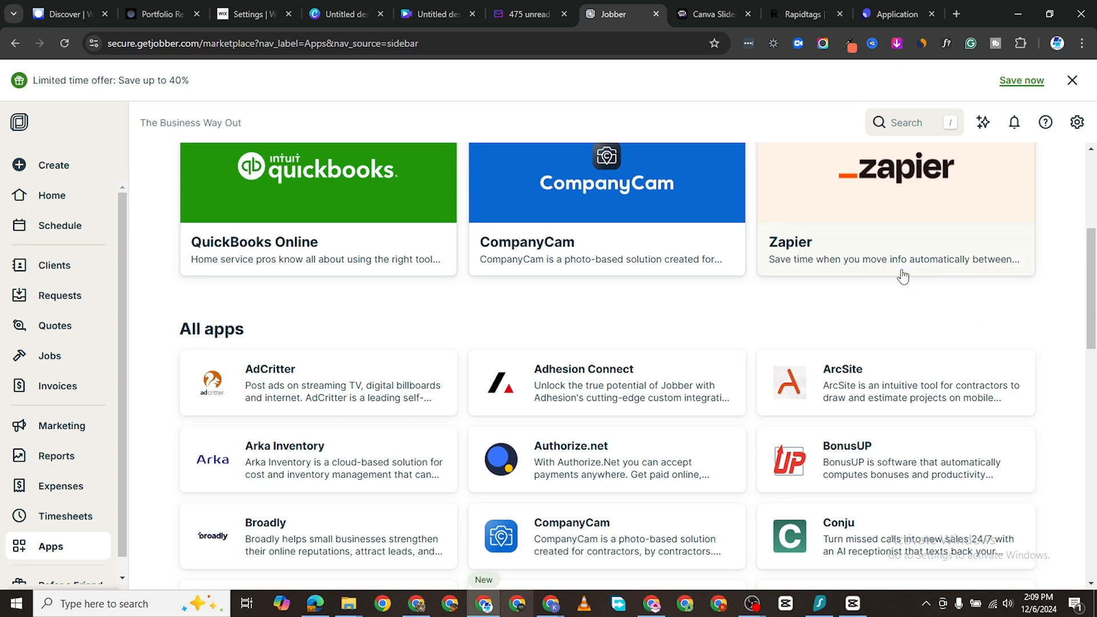
pyautogui.scroll(1, 929, 257)
pyautogui.scroll(2, 929, 256)
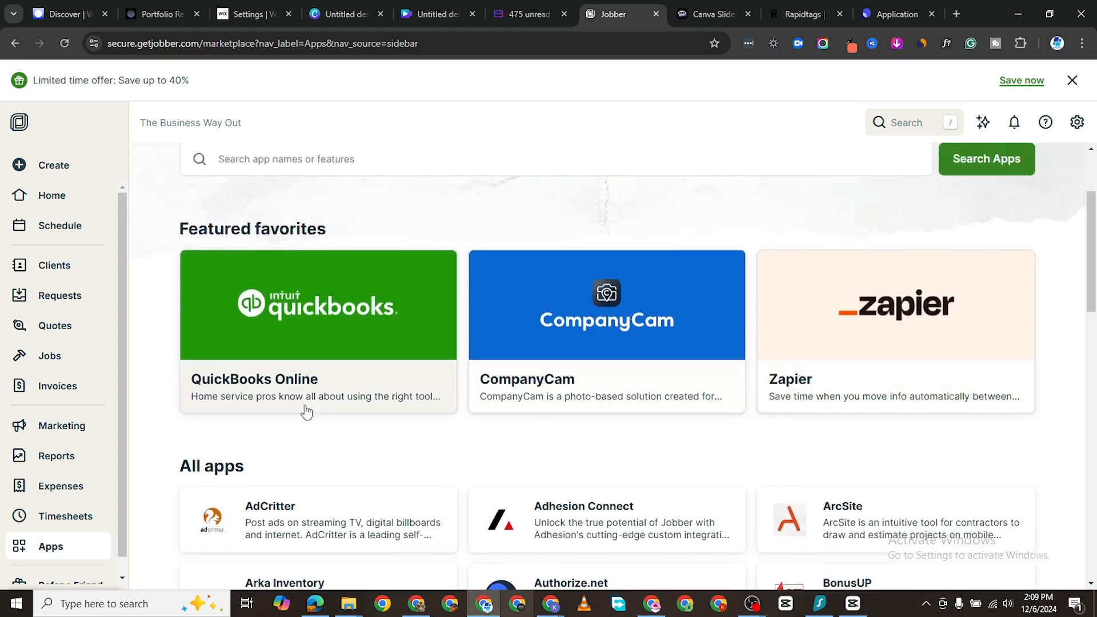
pyautogui.scroll(-3, 761, 352)
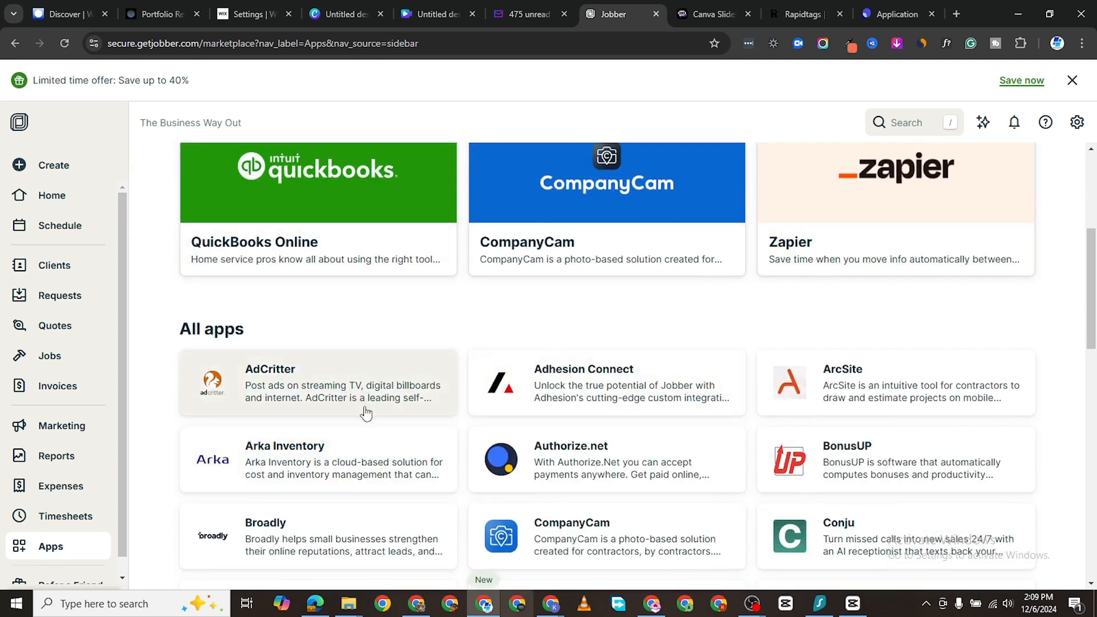
pyautogui.scroll(-2, 688, 423)
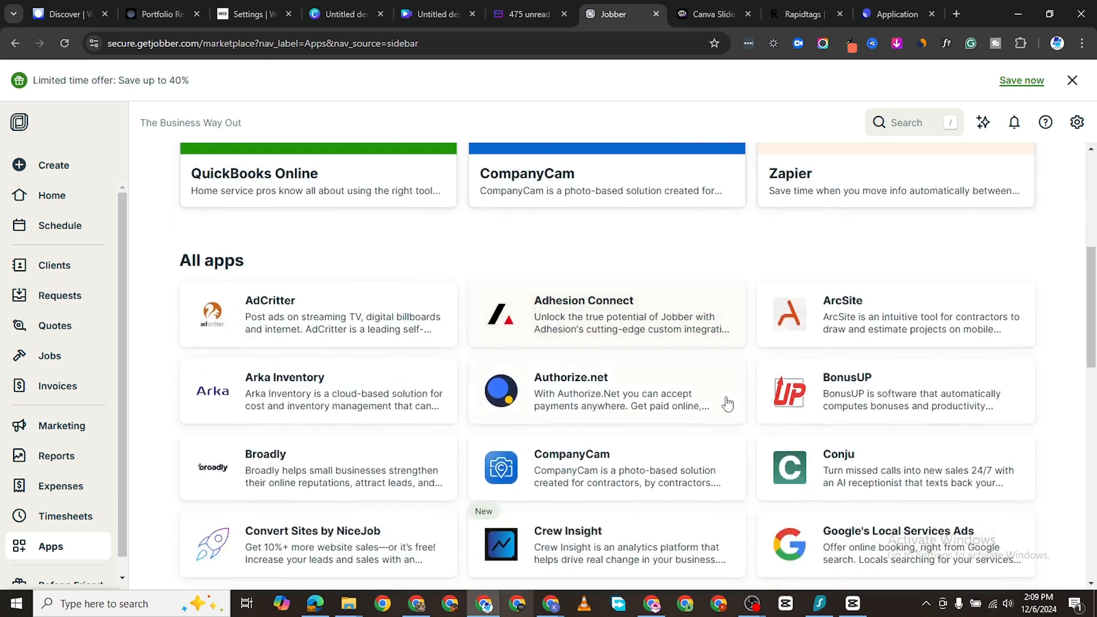
pyautogui.scroll(-3, 632, 403)
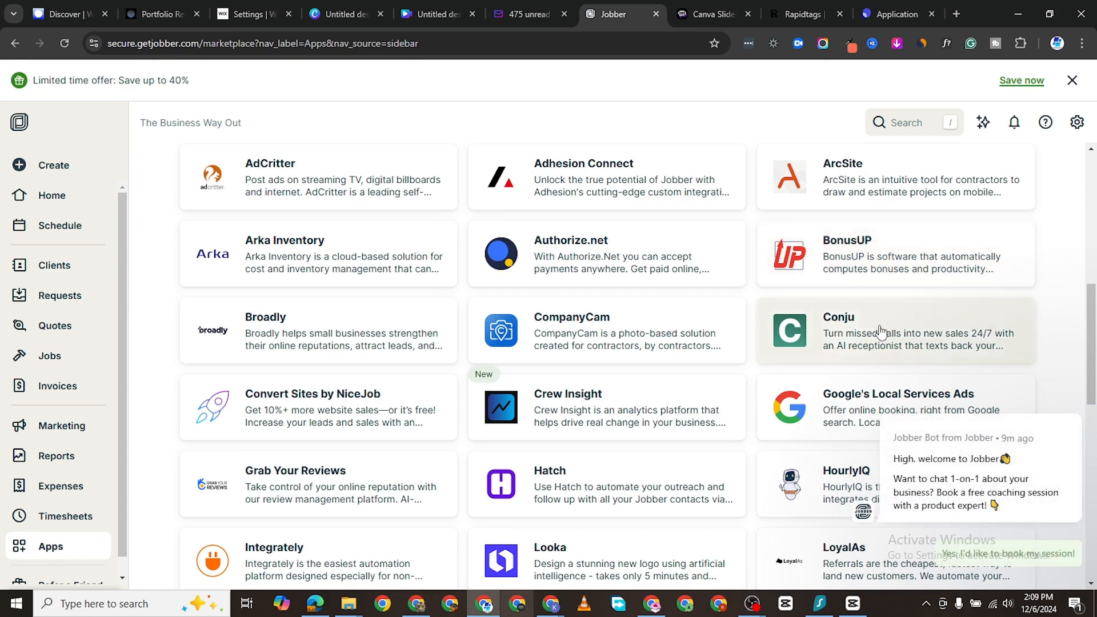
pyautogui.scroll(-2, 886, 331)
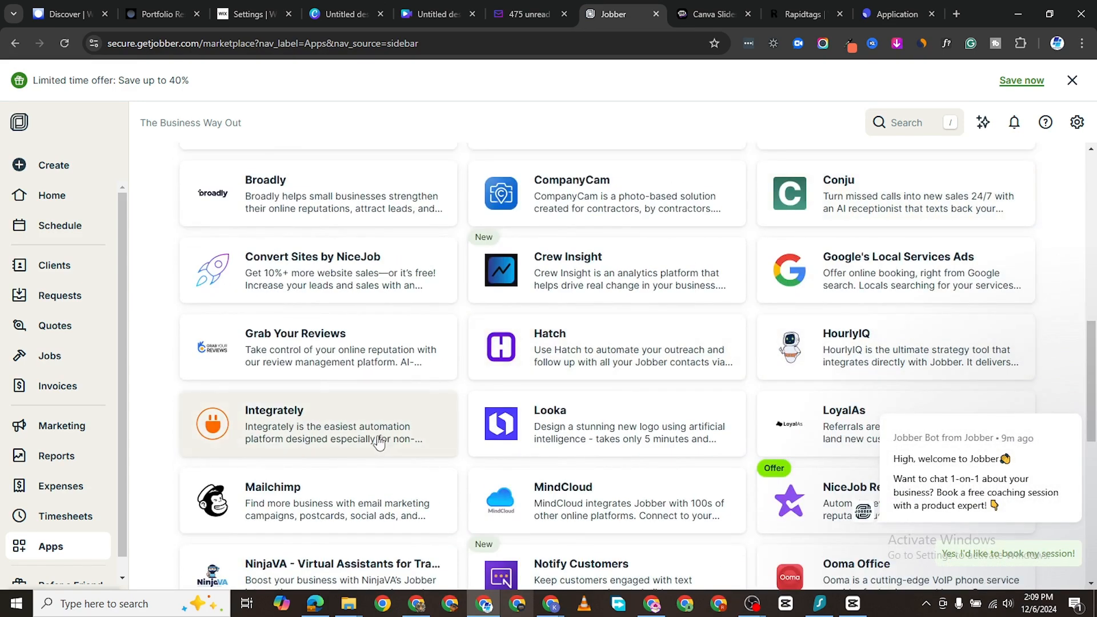
pyautogui.scroll(-4, 400, 451)
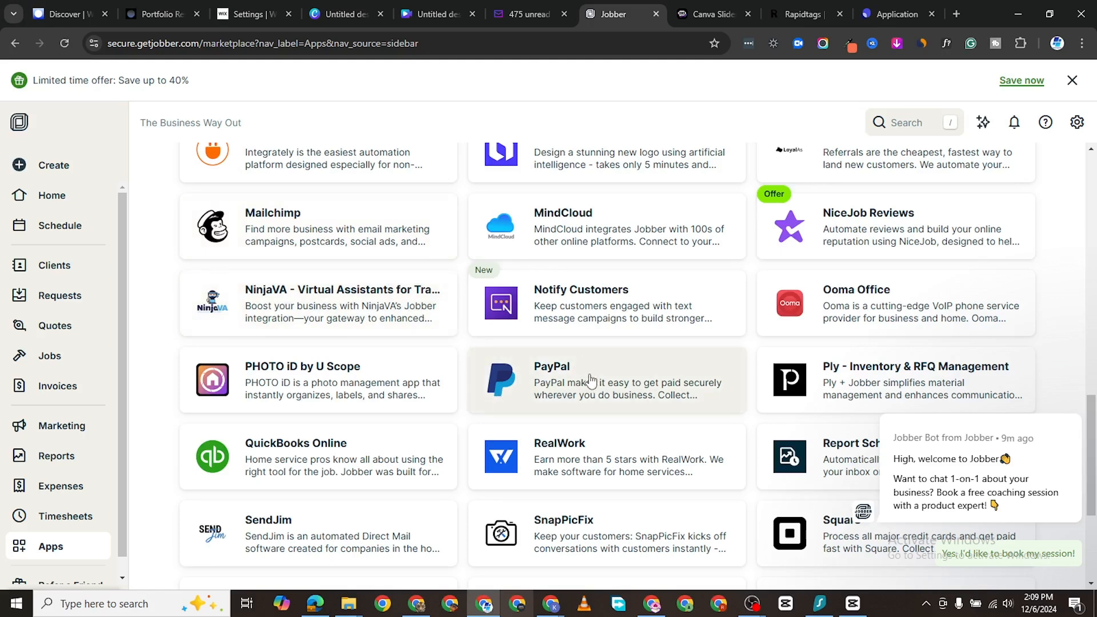
pyautogui.scroll(-2, 585, 379)
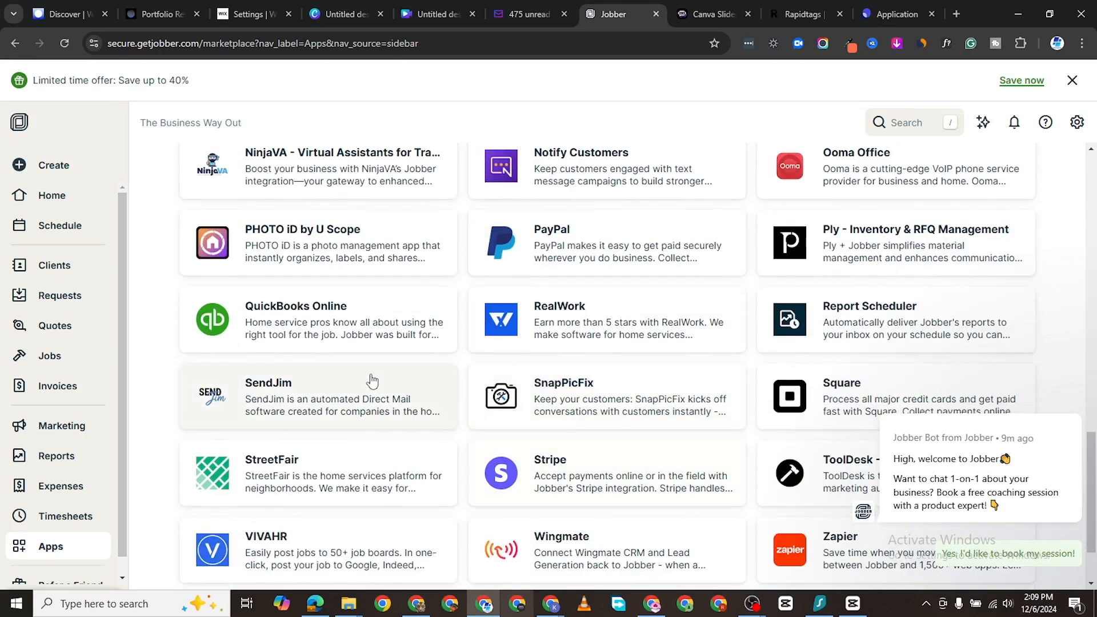
pyautogui.scroll(-2, 371, 379)
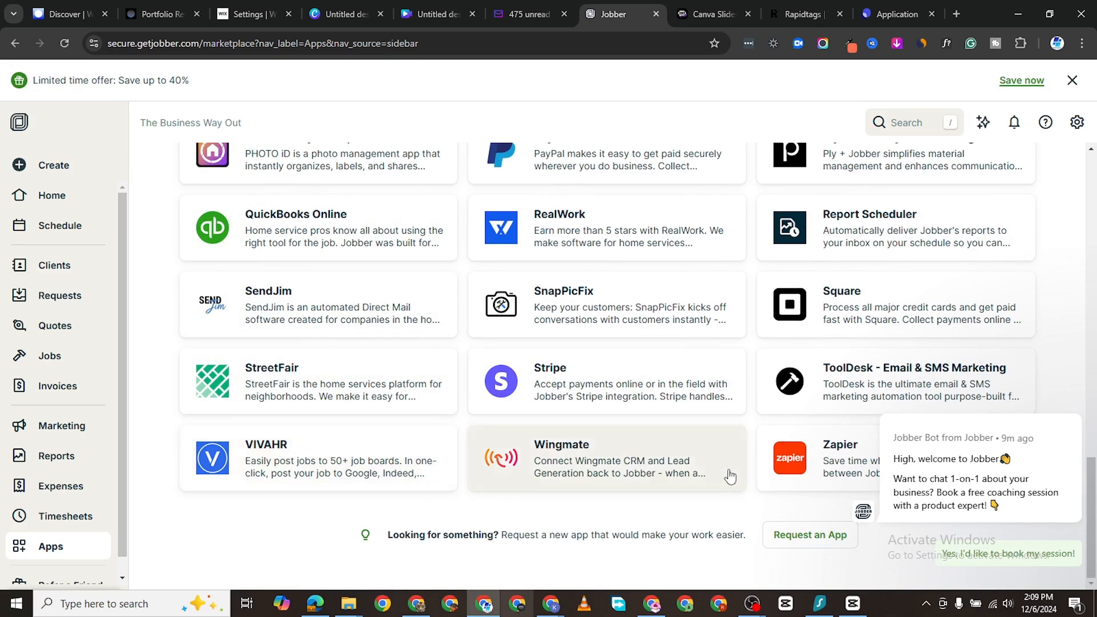
pyautogui.scroll(7, 703, 474)
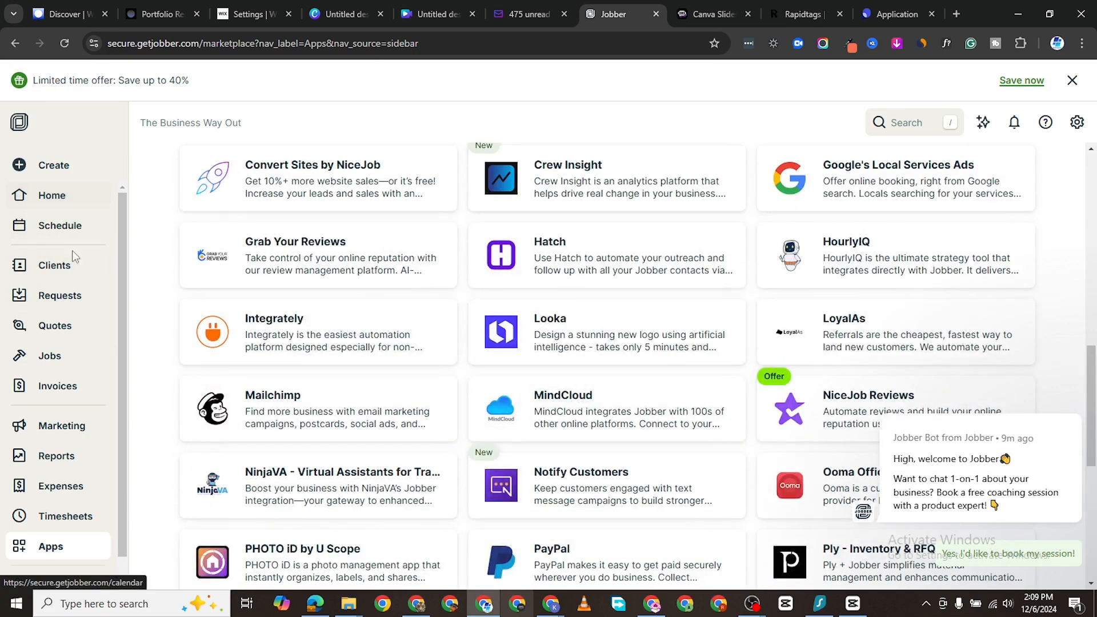
pyautogui.click(62, 265)
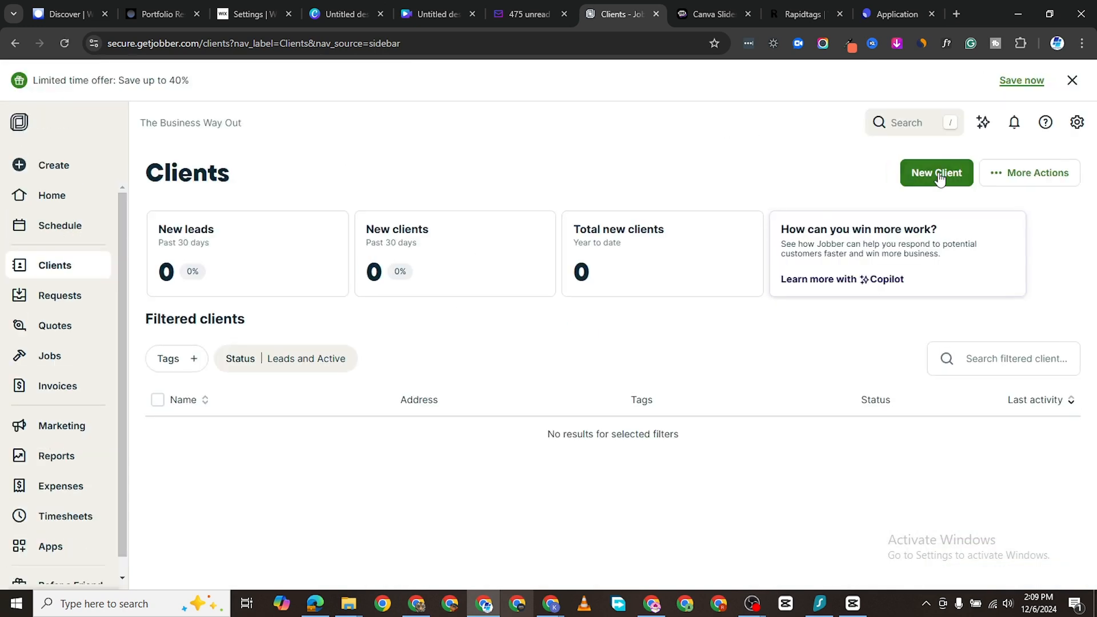
# Step: Start a new client with title Mr. and the client's first and last name
pyautogui.click(940, 179)
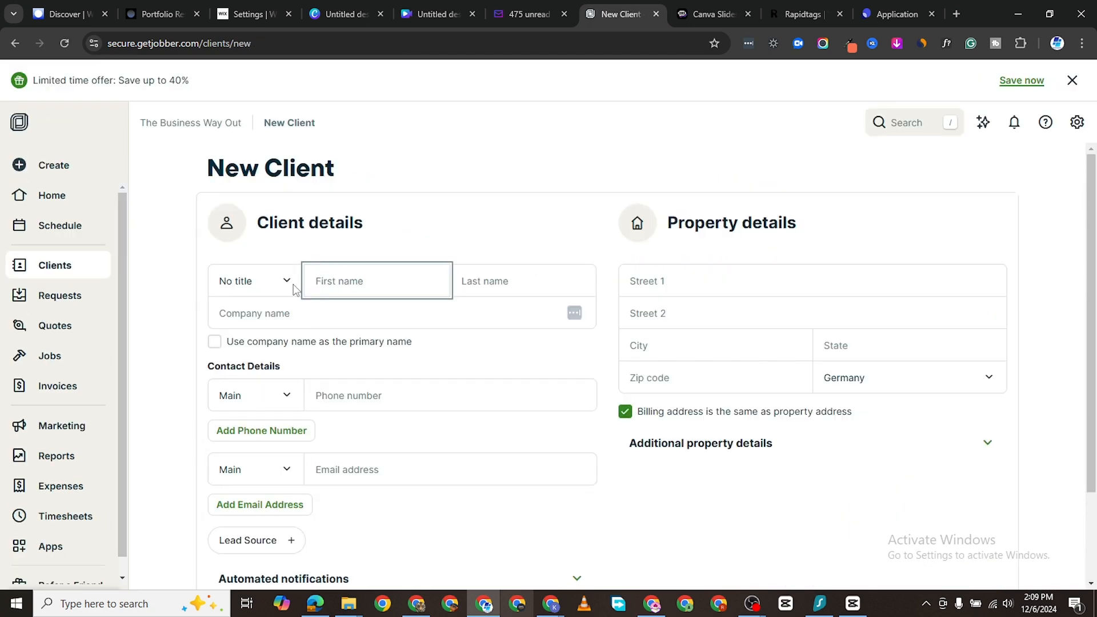
pyautogui.click(292, 284)
pyautogui.click(280, 321)
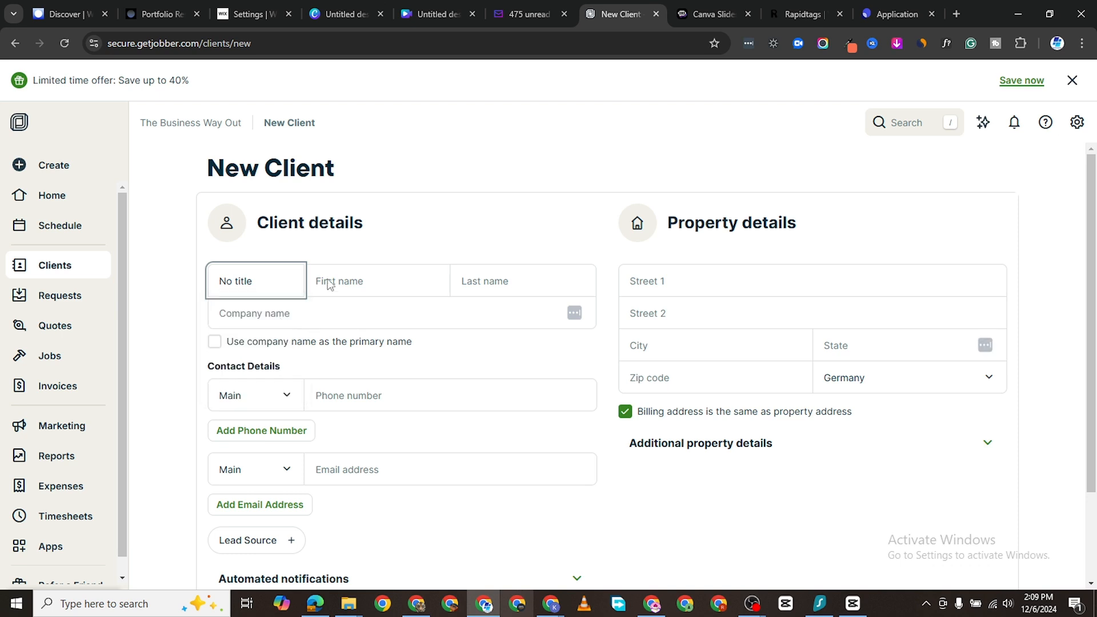
pyautogui.click(339, 276)
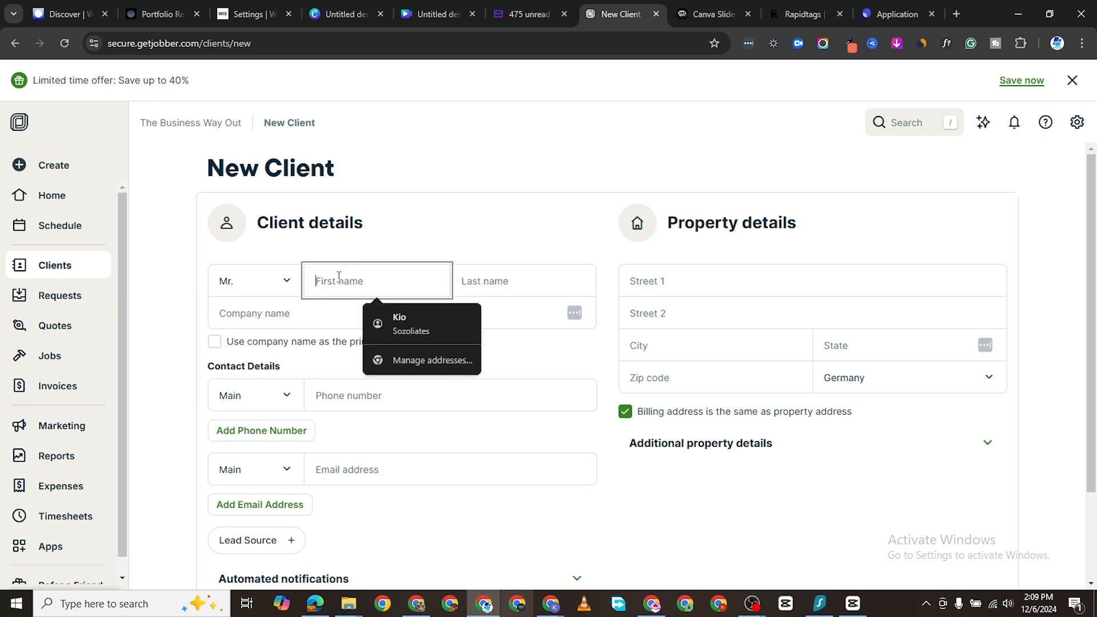
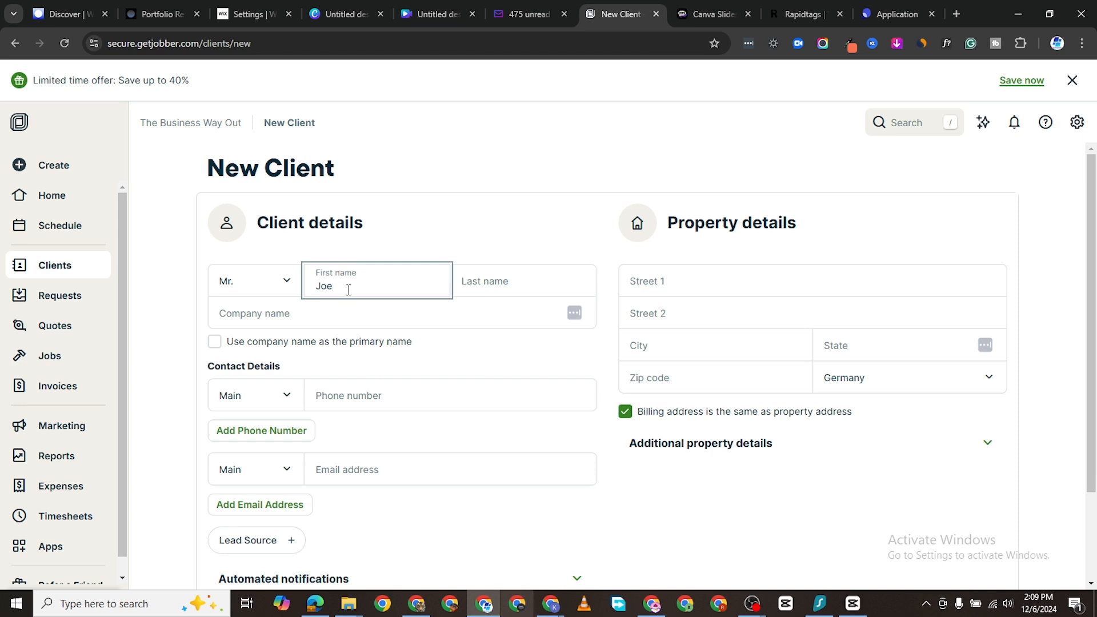
pyautogui.click(490, 273)
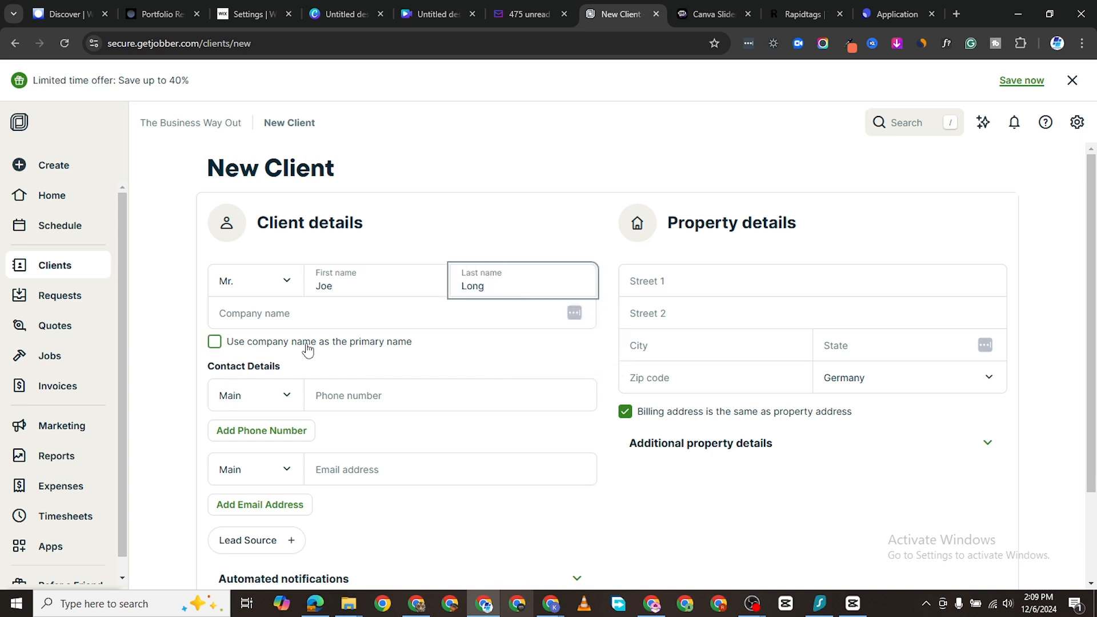
# Step: Autofill company Sozoliates, the phone number and e-mail from saved browser data
pyautogui.scroll(-2, 291, 400)
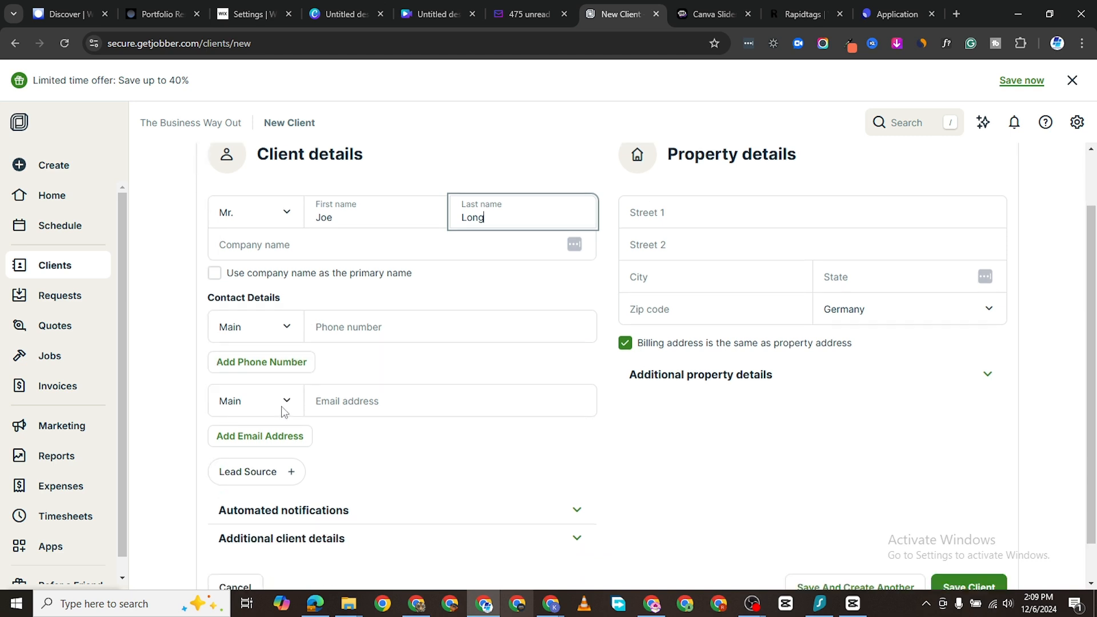
pyautogui.click(351, 327)
pyautogui.click(405, 298)
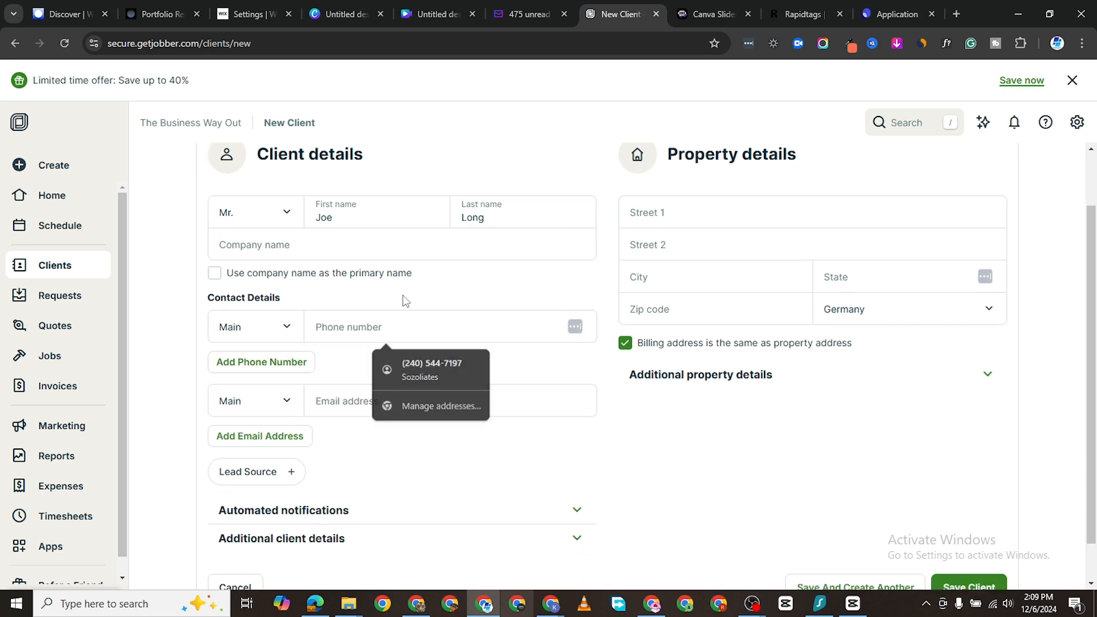
pyautogui.click(362, 314)
pyautogui.click(326, 377)
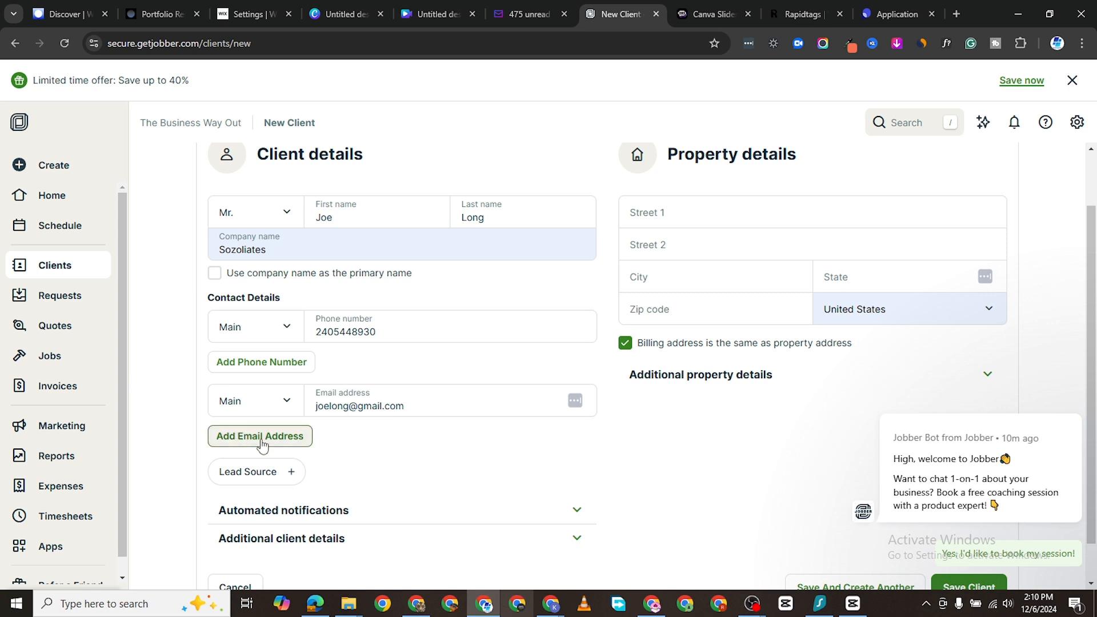
# Step: Expand the automated notification settings, leaving all notifications on
pyautogui.scroll(-1, 418, 440)
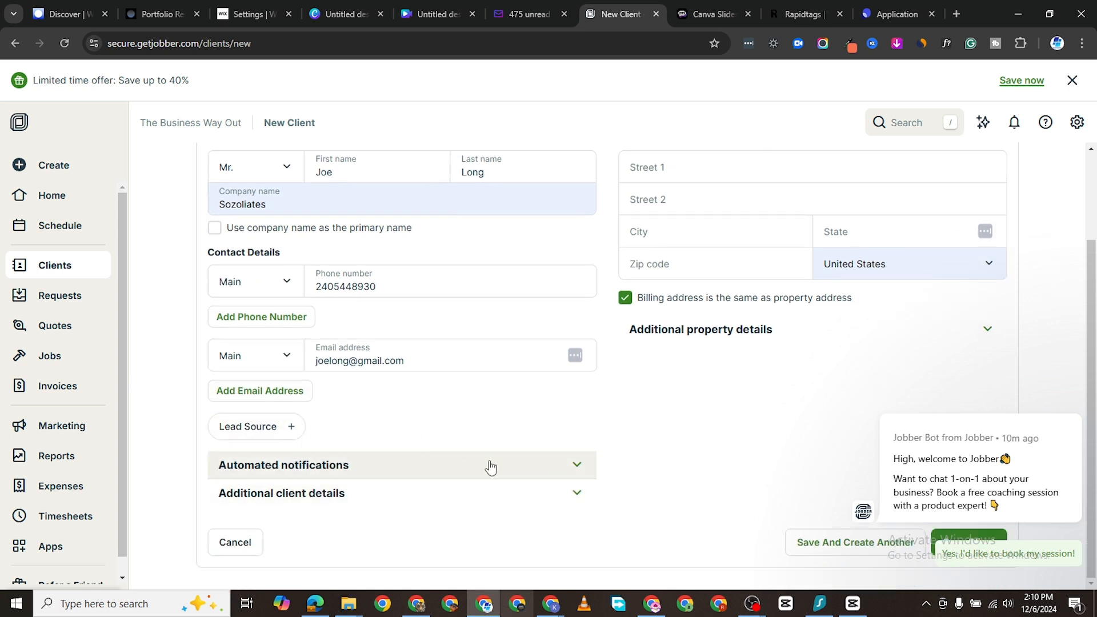
pyautogui.click(576, 465)
pyautogui.scroll(-1, 531, 502)
pyautogui.scroll(-2, 512, 502)
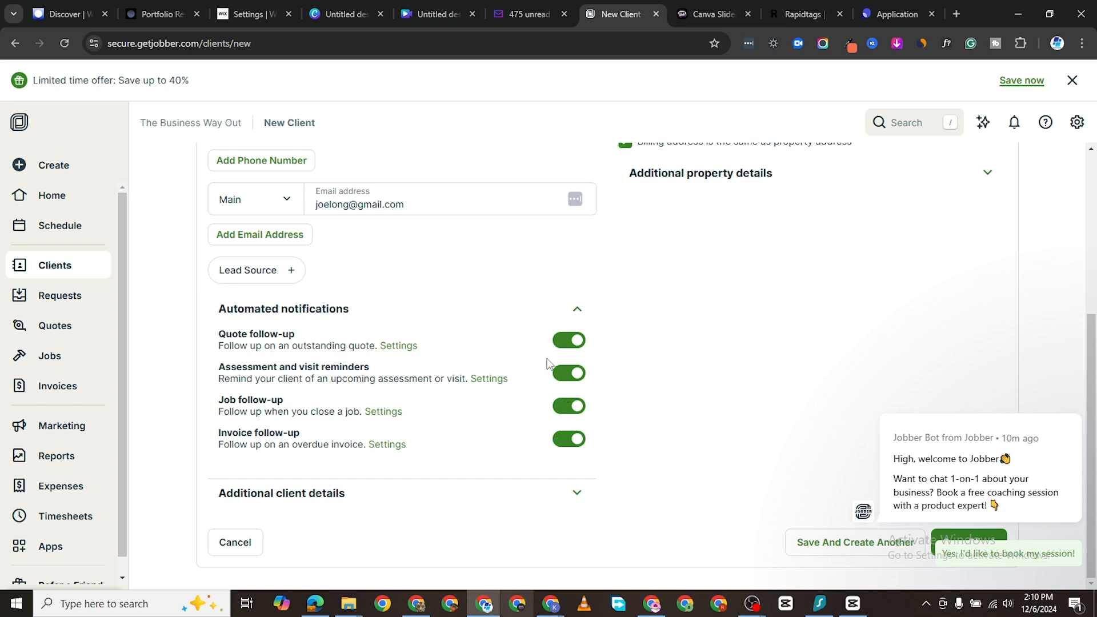
pyautogui.scroll(5, 682, 330)
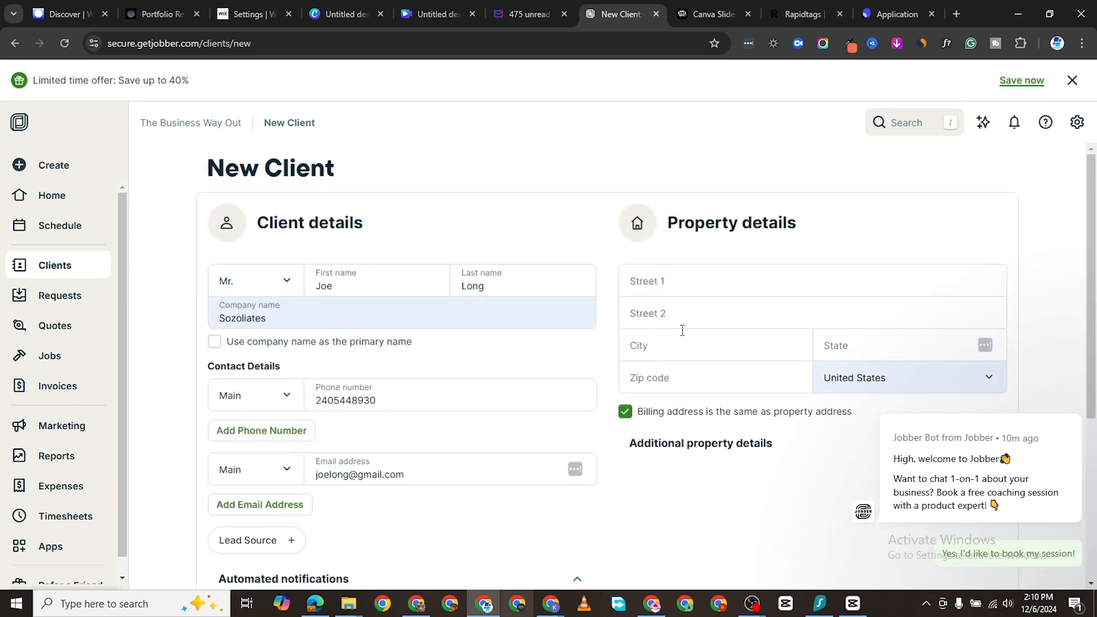
# Step: Fill the property address from the German address suggestion and dismiss the chat bot popup
pyautogui.click(665, 286)
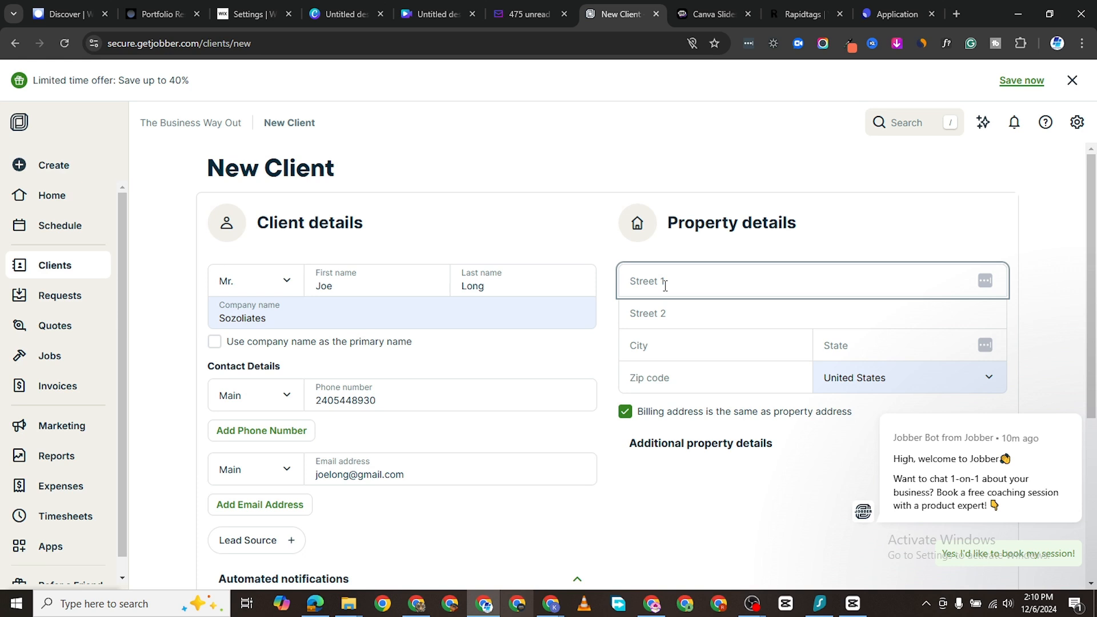
pyautogui.write('361')
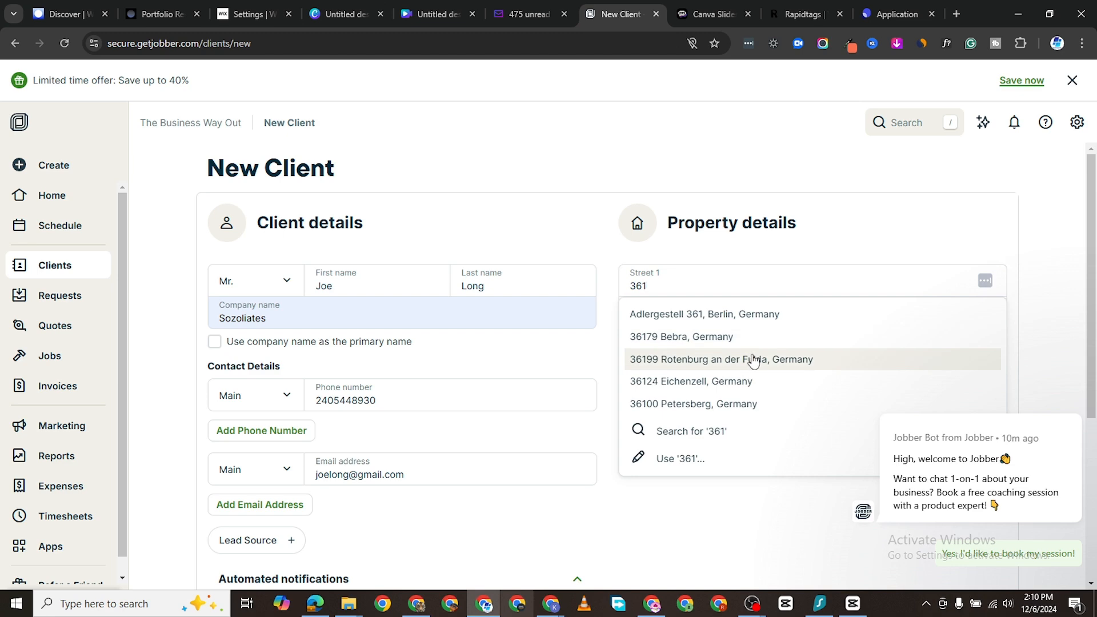
pyautogui.click(687, 359)
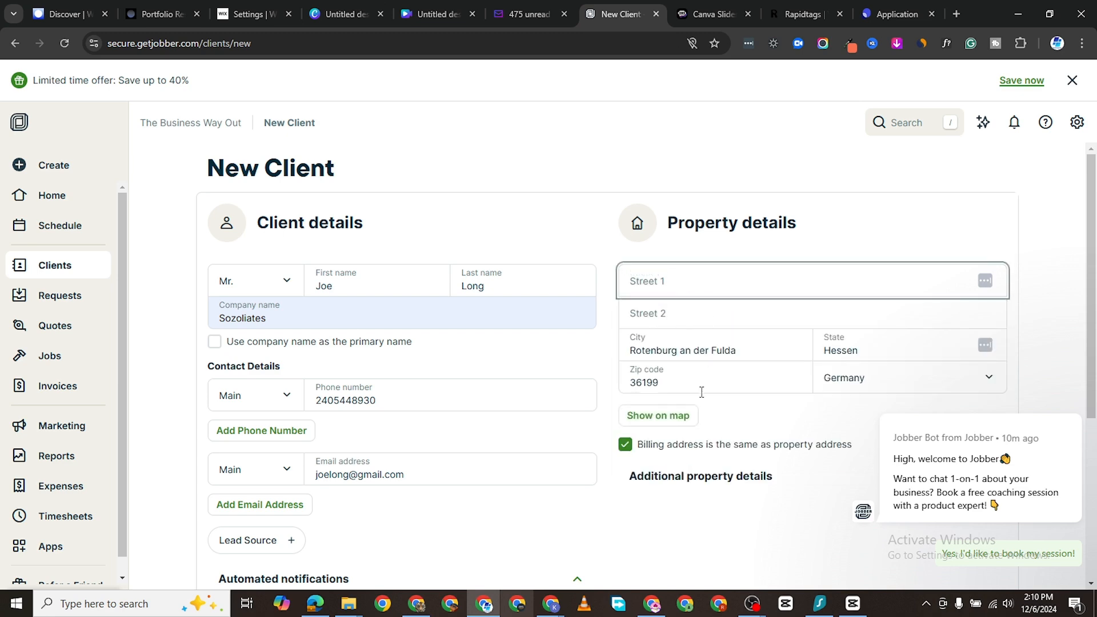
pyautogui.scroll(-2, 701, 391)
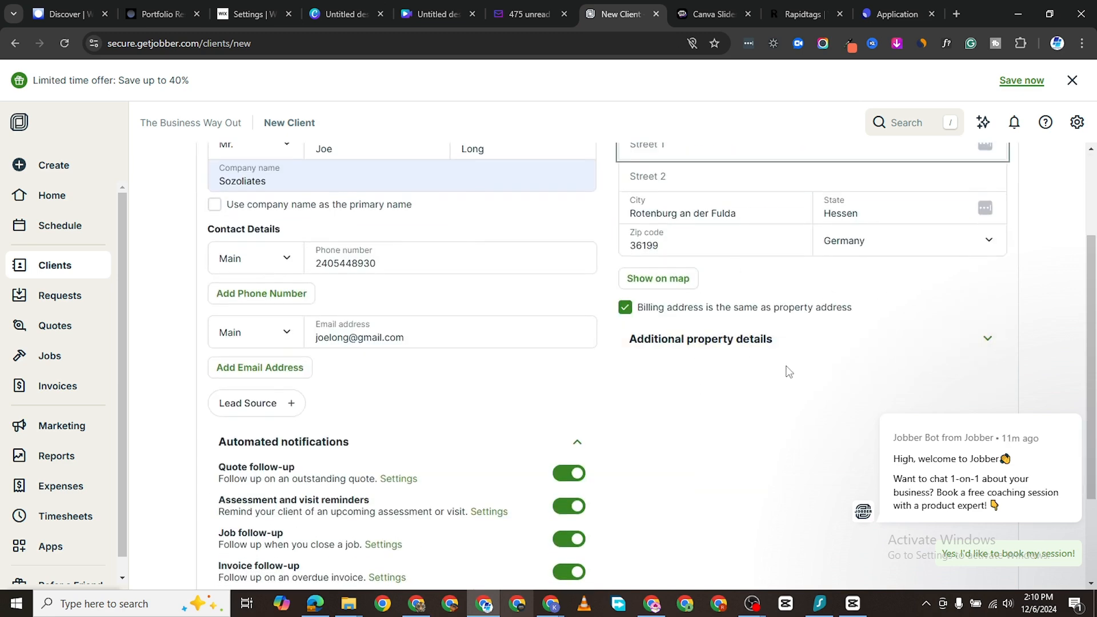
pyautogui.scroll(-2, 789, 372)
pyautogui.moveTo(1028, 512)
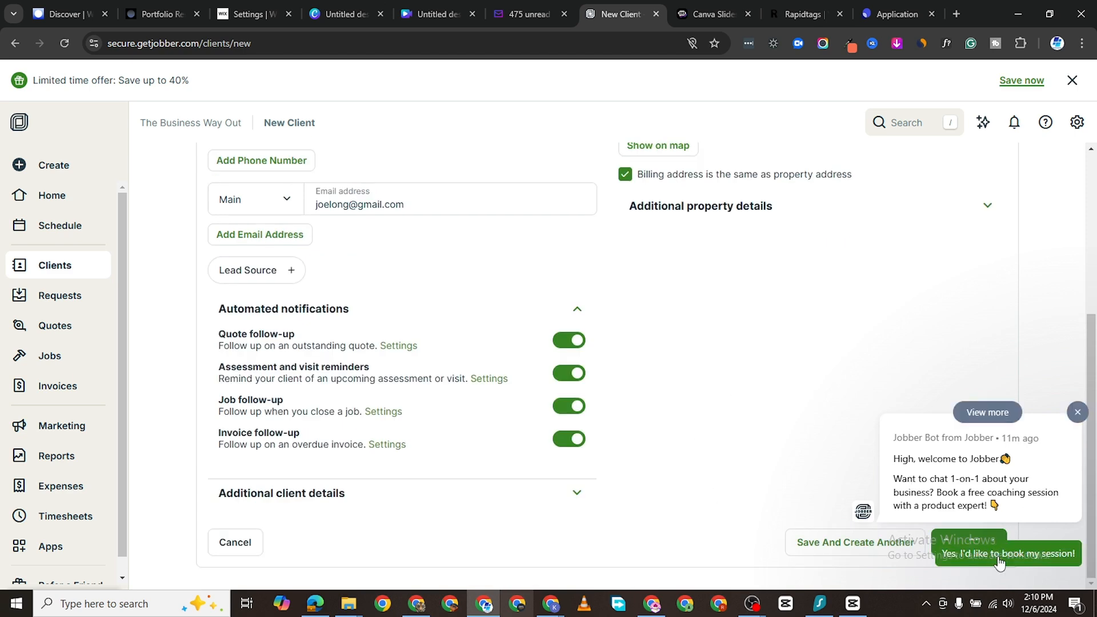
pyautogui.click(1076, 413)
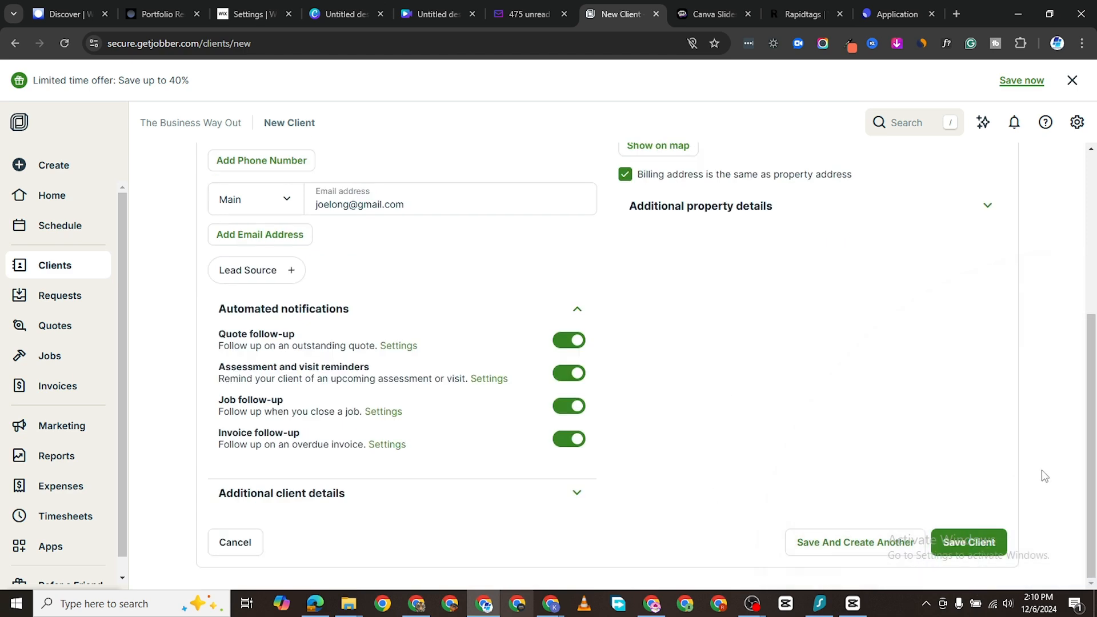
pyautogui.scroll(4, 605, 384)
pyautogui.scroll(-2, 651, 362)
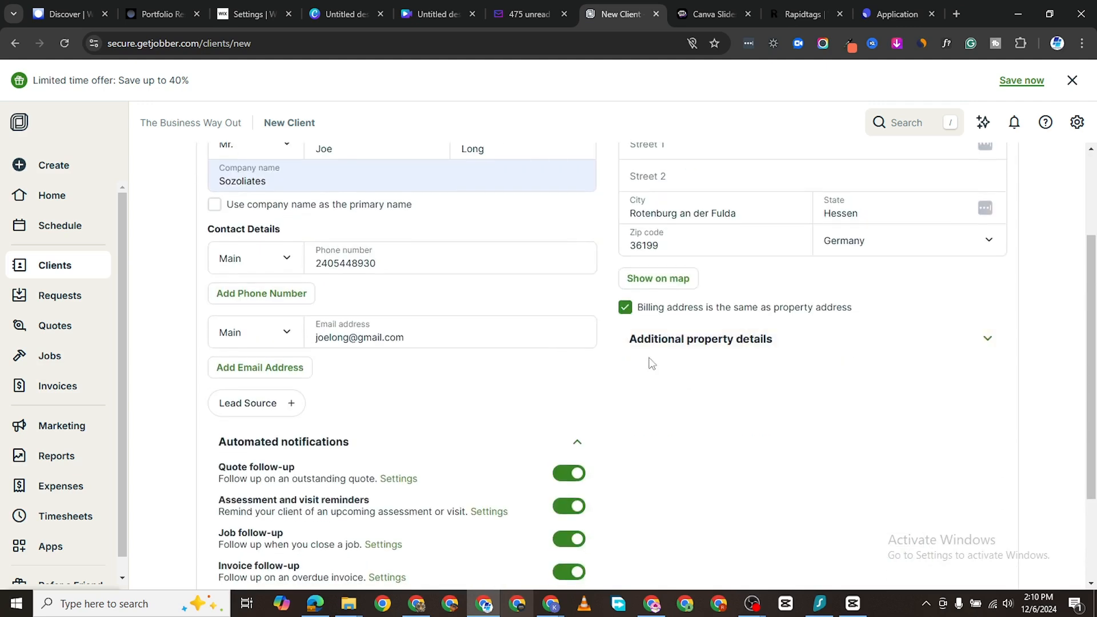
# Step: Add a separate billing address from the saved suggestion and save the client
pyautogui.click(625, 309)
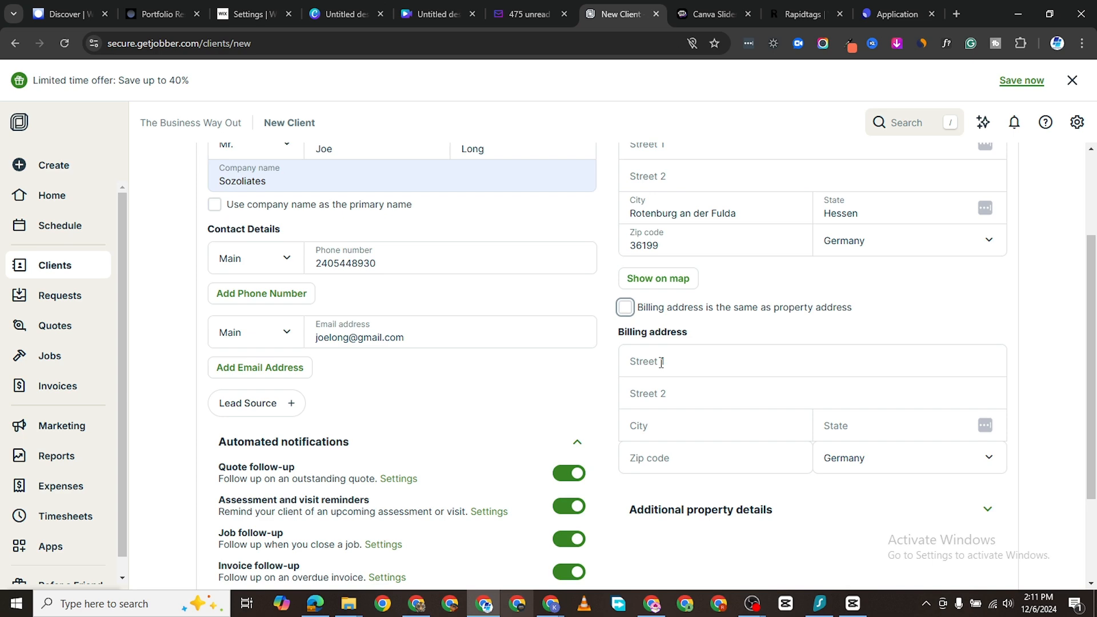
pyautogui.scroll(2, 689, 249)
pyautogui.scroll(-1, 698, 400)
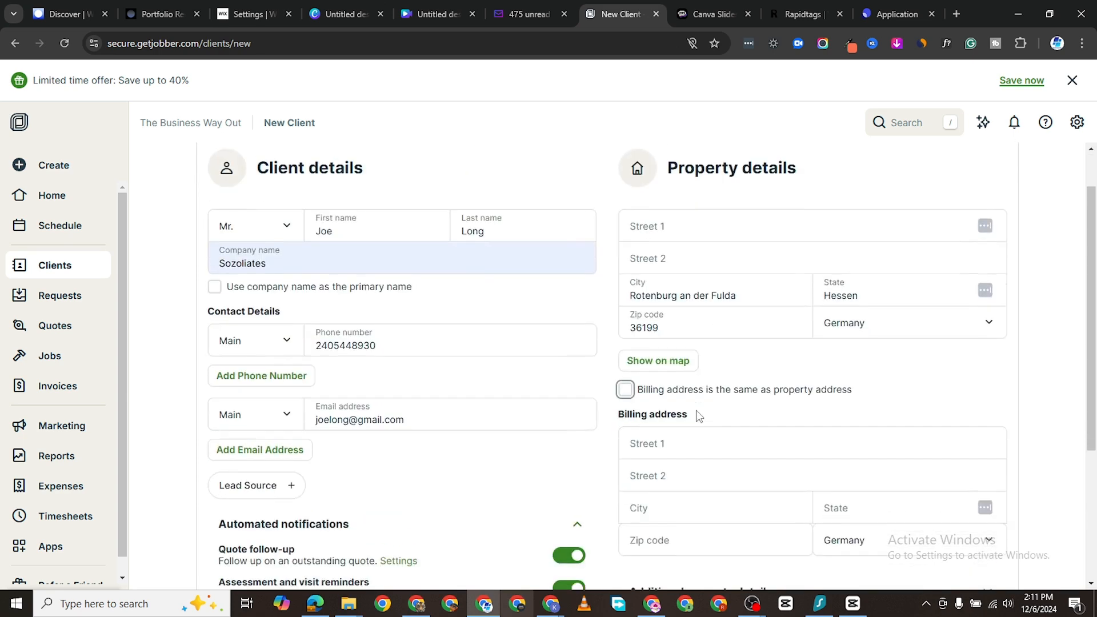
pyautogui.scroll(-3, 698, 416)
pyautogui.click(640, 365)
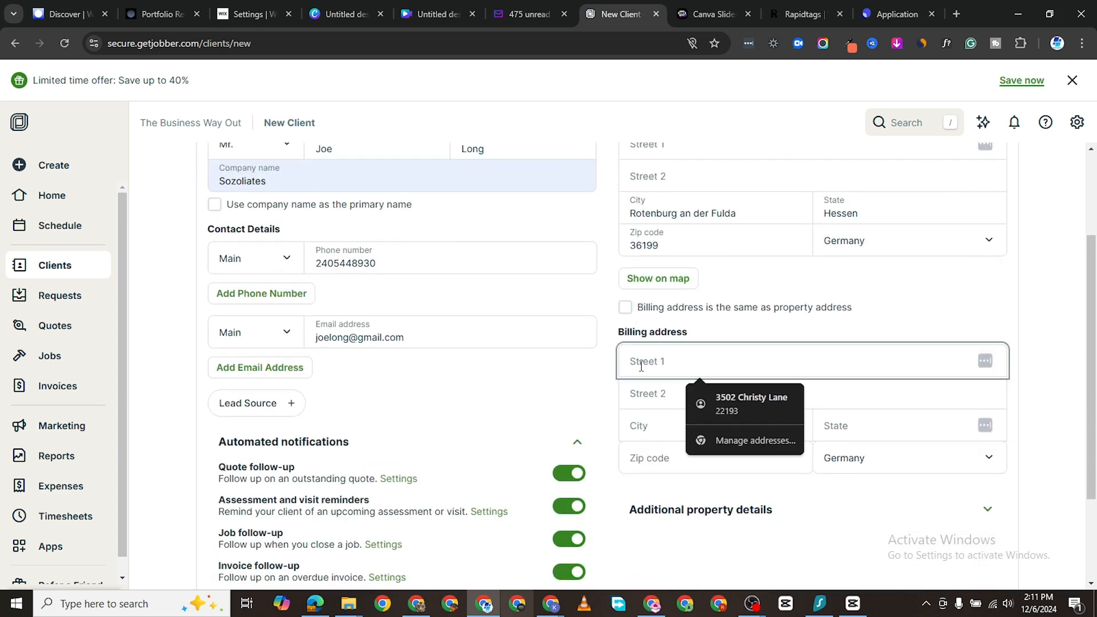
pyautogui.click(753, 394)
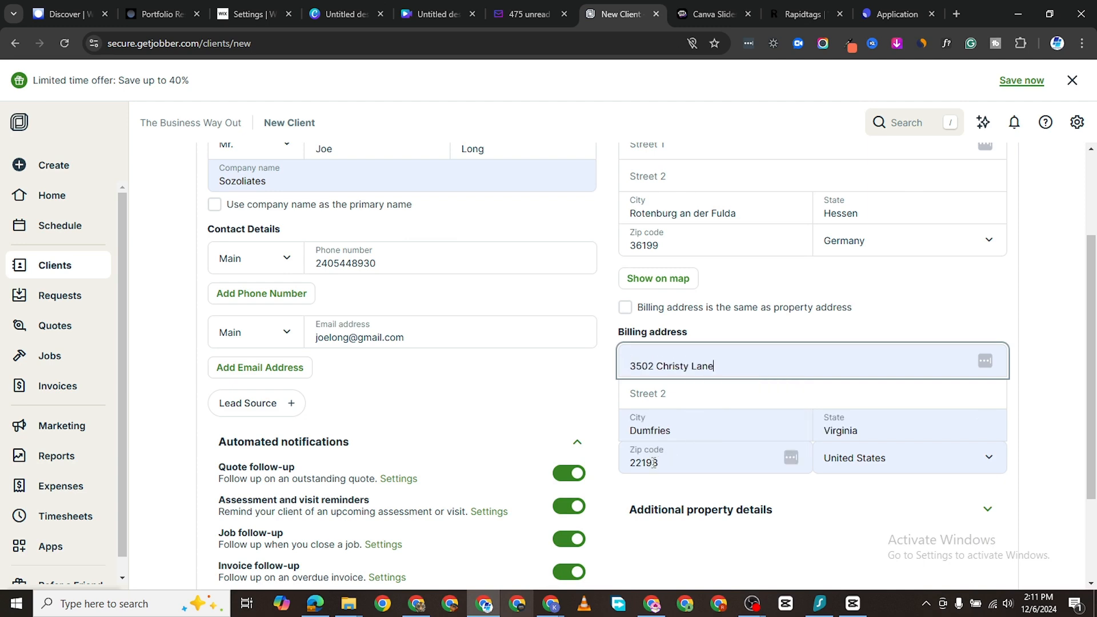
pyautogui.scroll(-2, 691, 409)
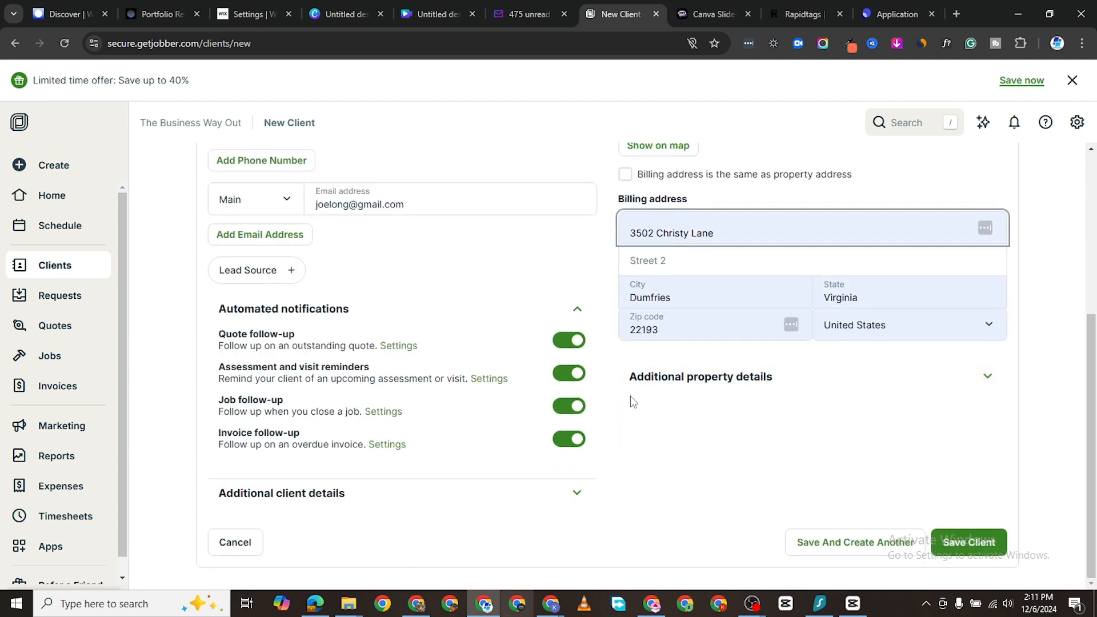
pyautogui.scroll(-3, 722, 417)
pyautogui.click(968, 541)
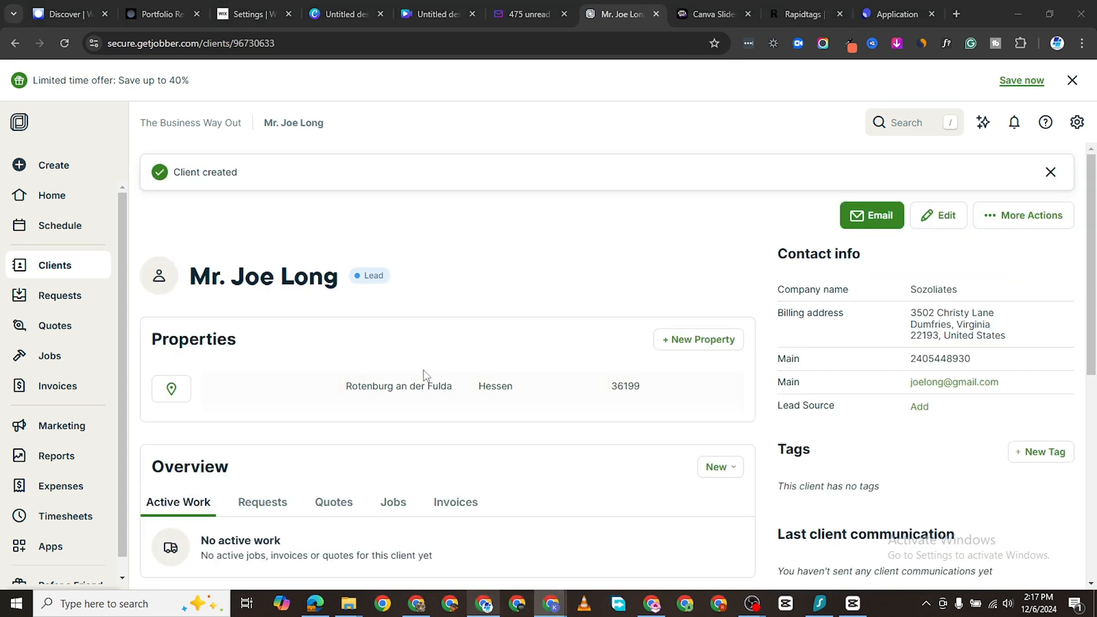
# Step: Dismiss the 'Email not available' notice on the new client's profile
pyautogui.scroll(-4, 436, 372)
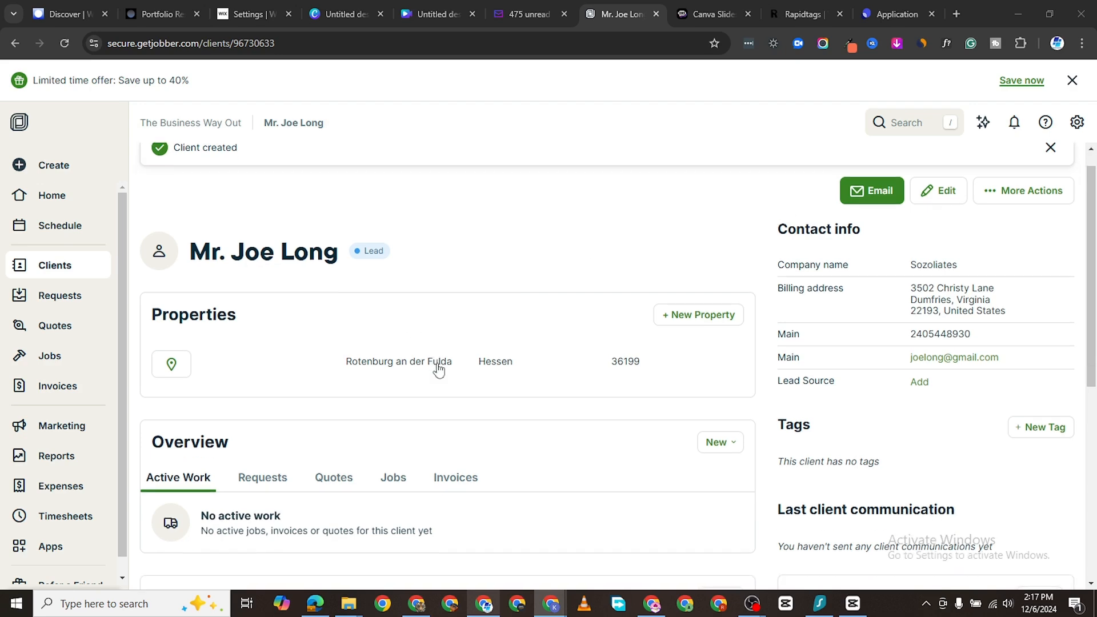
pyautogui.scroll(4, 723, 232)
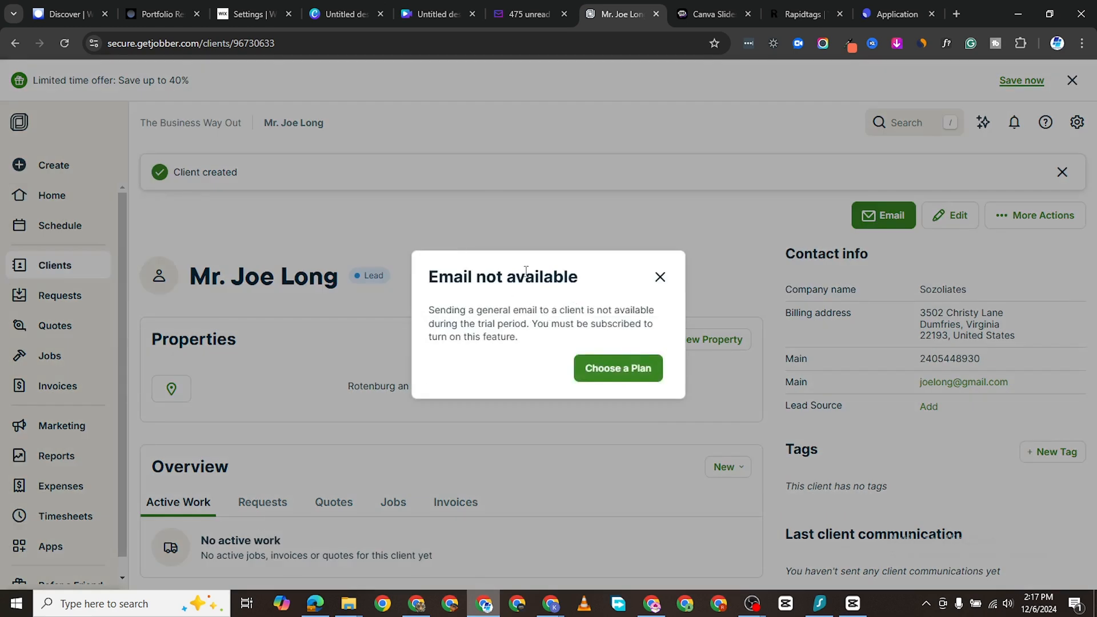
pyautogui.click(660, 278)
pyautogui.scroll(-5, 426, 392)
pyautogui.scroll(3, 367, 341)
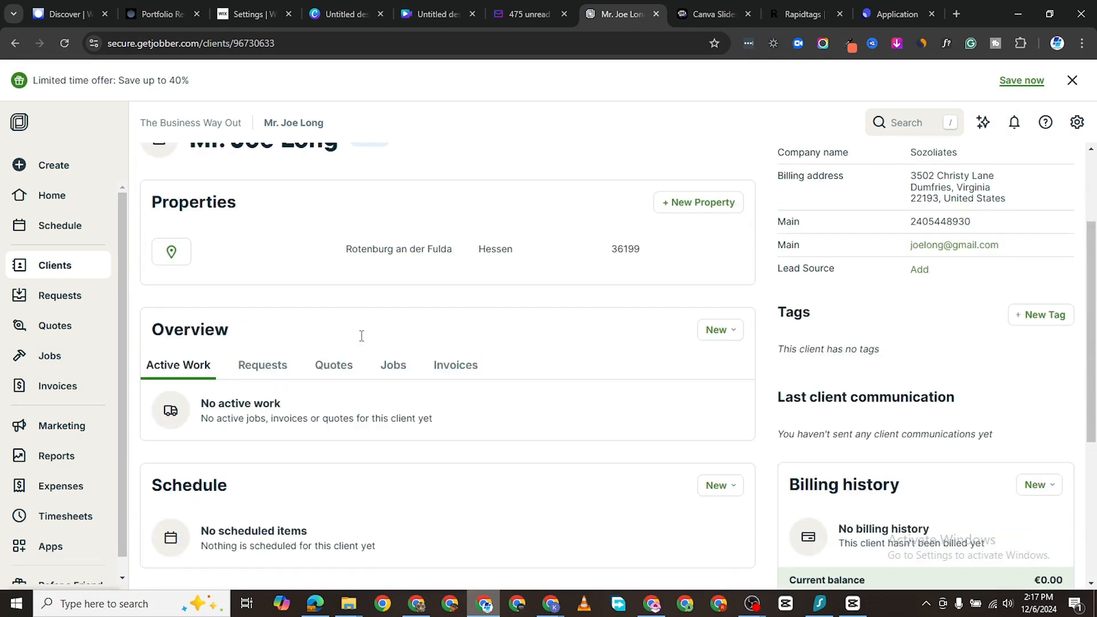
pyautogui.scroll(-1, 560, 349)
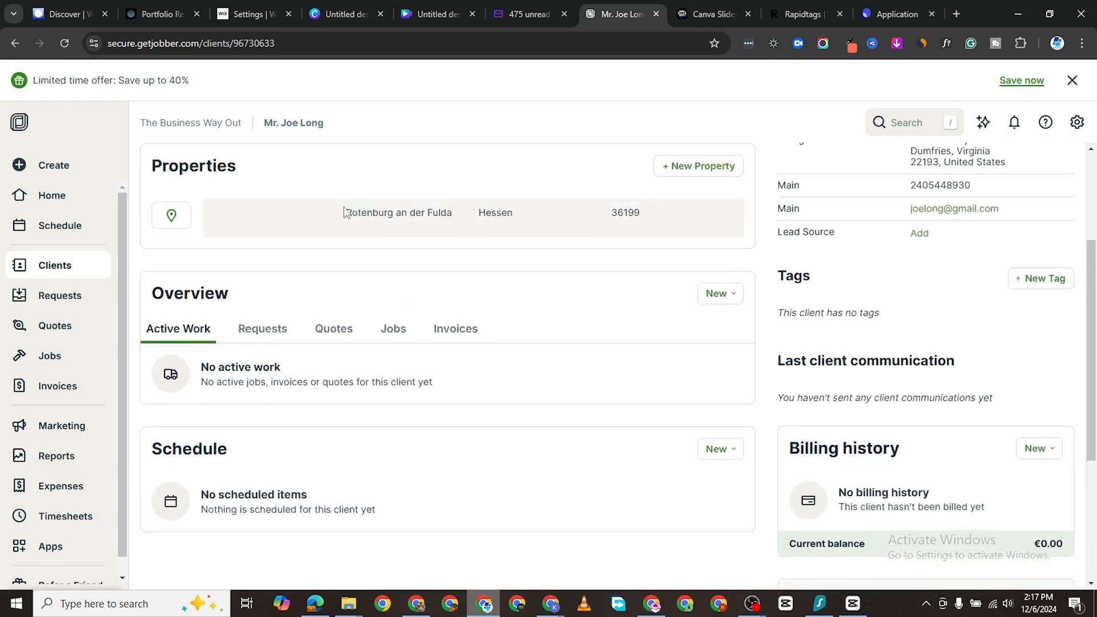
pyautogui.scroll(1, 409, 329)
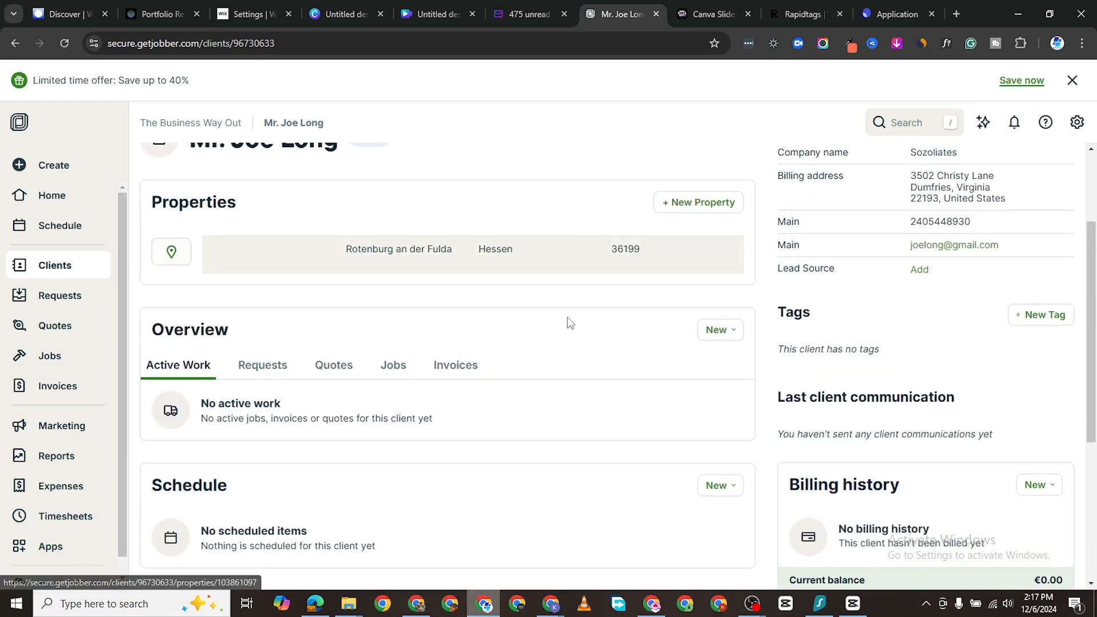
pyautogui.scroll(-1, 406, 392)
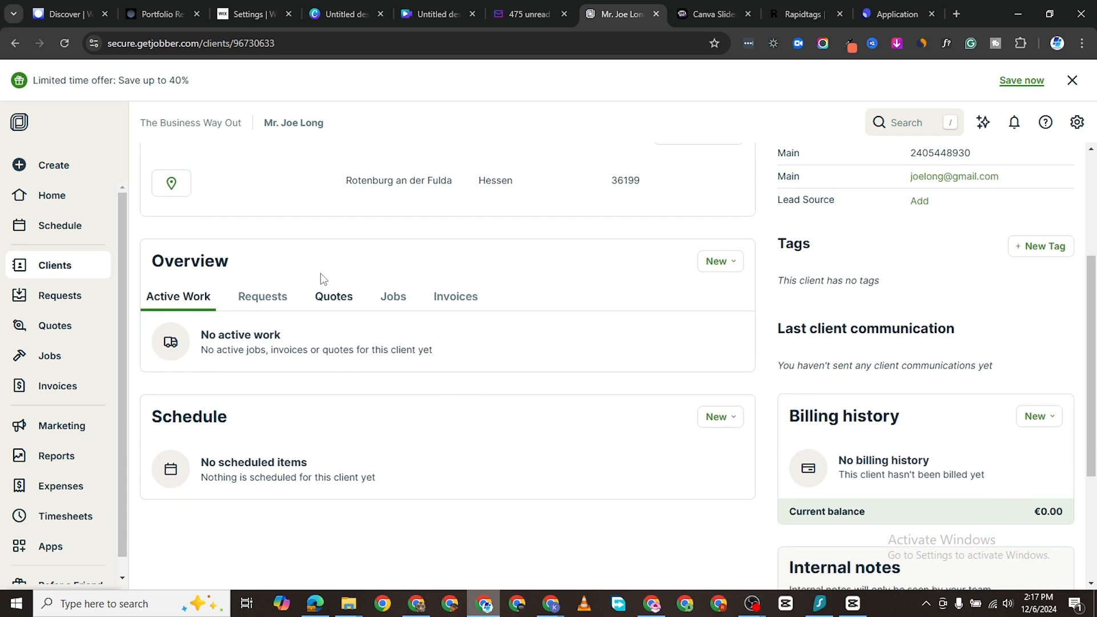
# Step: Check the client's Requests, Quotes, Jobs and Invoices tabs, all of them empty
pyautogui.click(266, 299)
pyautogui.click(331, 309)
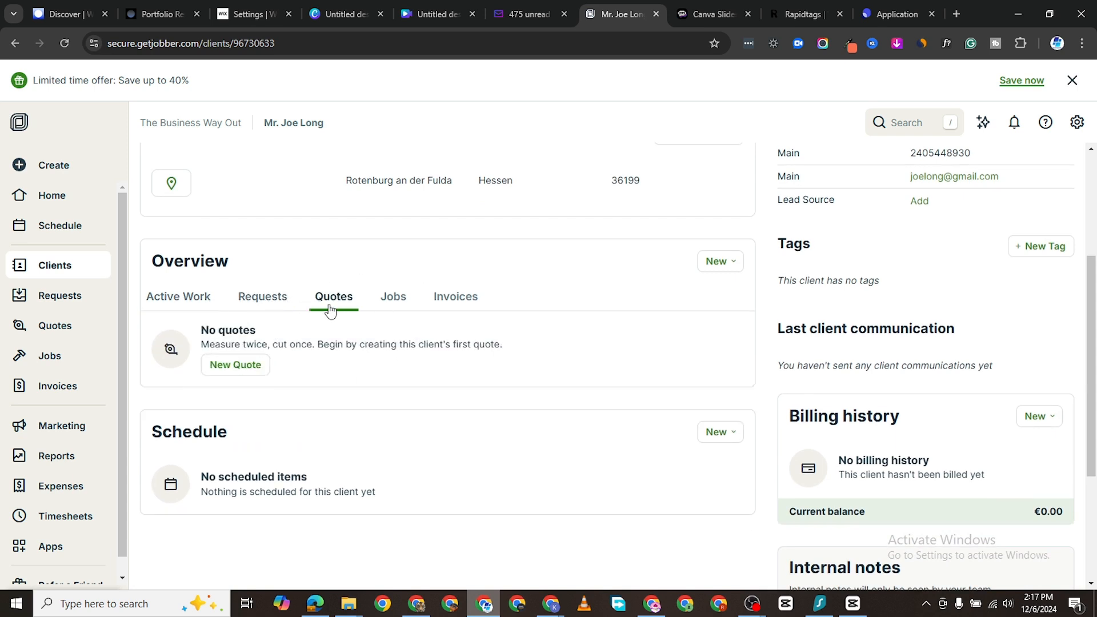
pyautogui.click(393, 299)
pyautogui.click(438, 304)
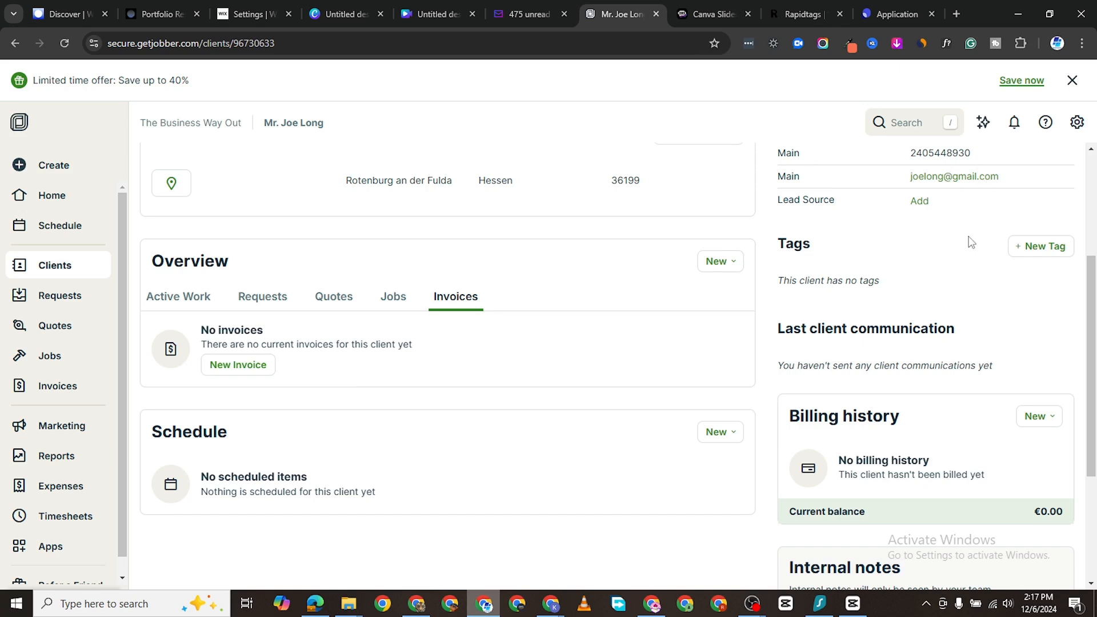
pyautogui.scroll(-1, 306, 391)
pyautogui.scroll(-2, 306, 391)
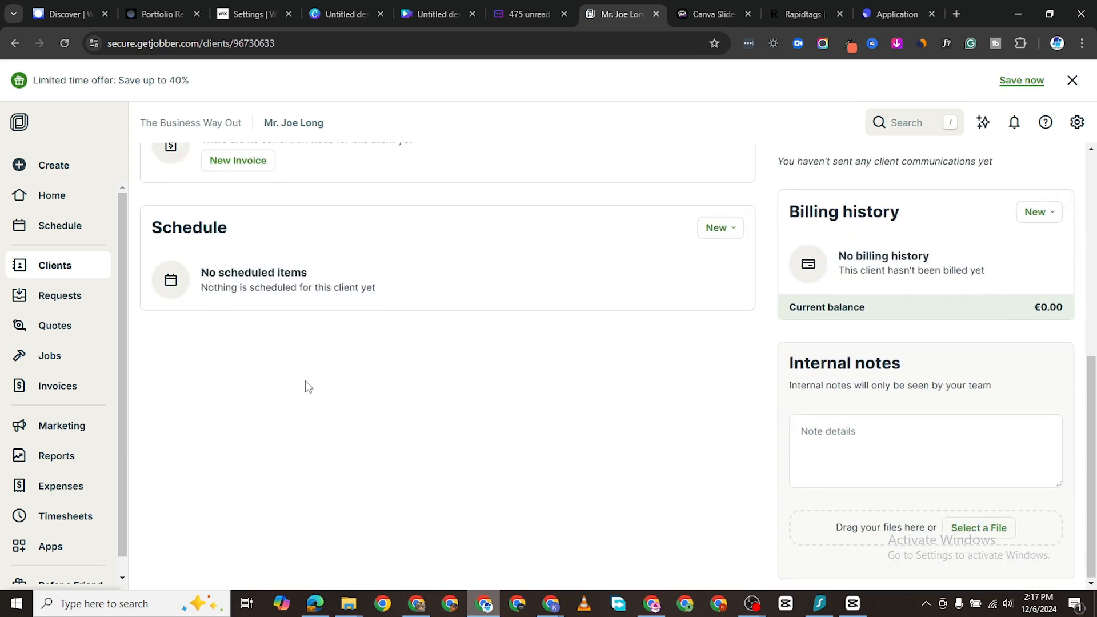
pyautogui.scroll(7, 650, 368)
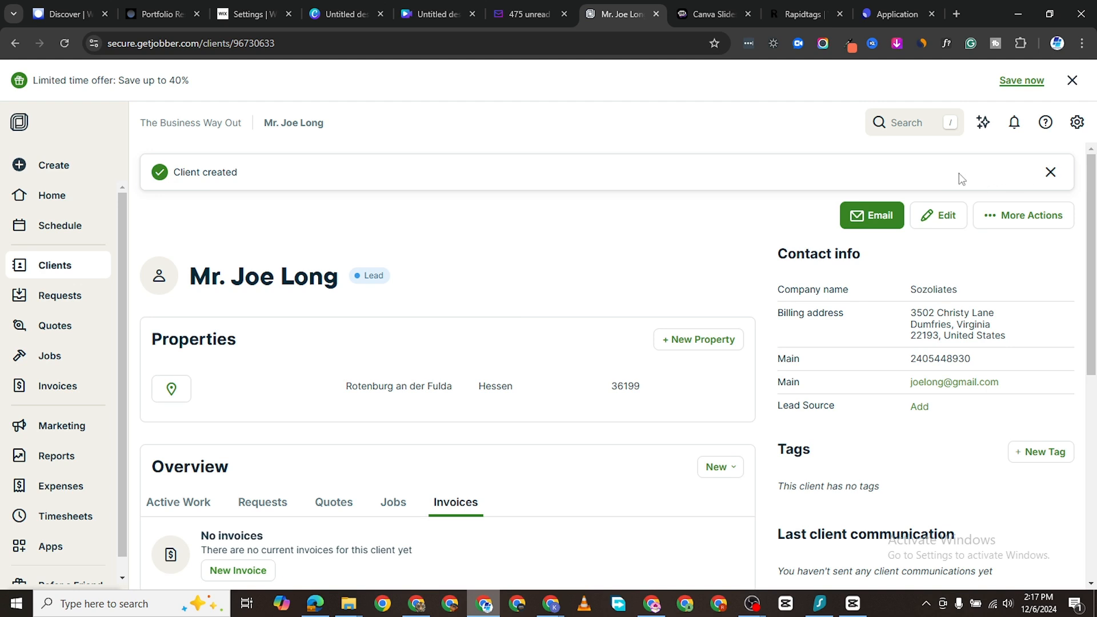
pyautogui.click(1050, 172)
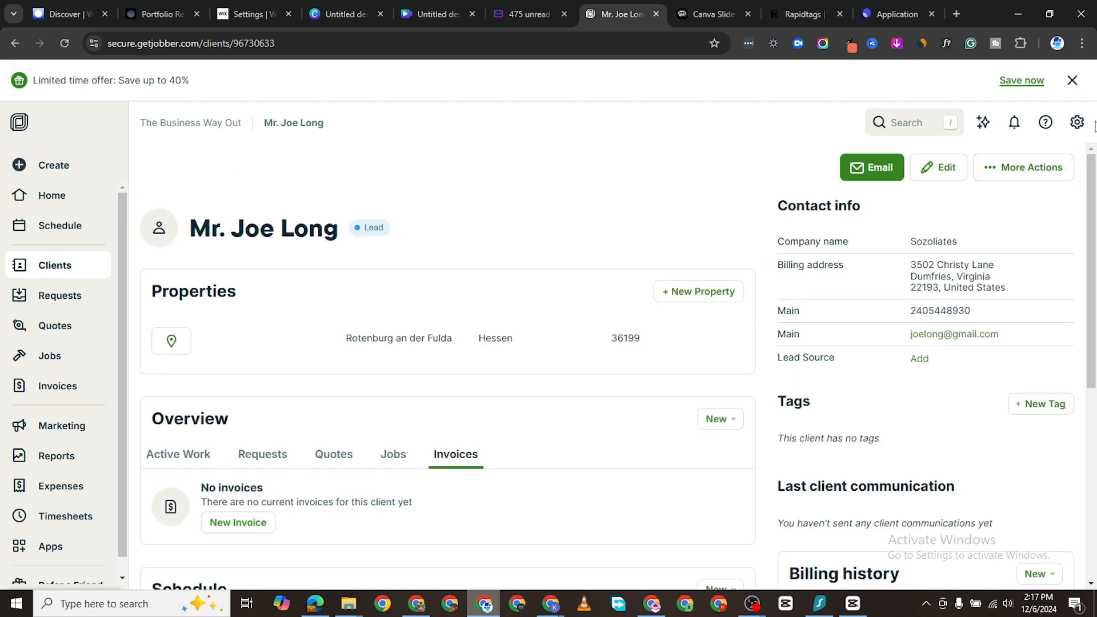
pyautogui.click(1077, 122)
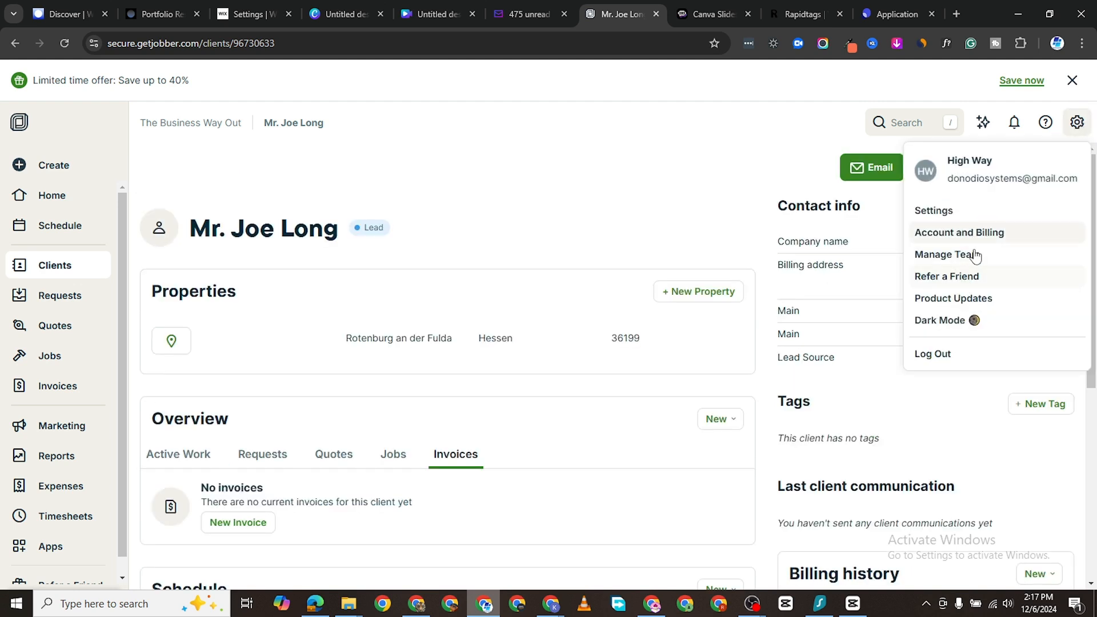
pyautogui.click(943, 209)
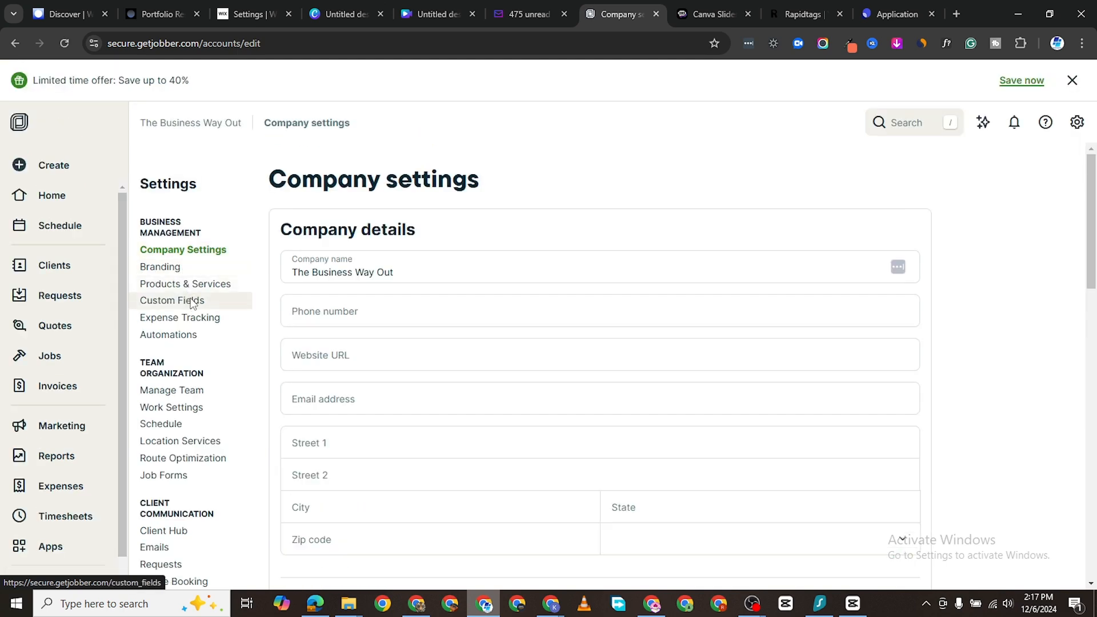
pyautogui.scroll(-3, 393, 299)
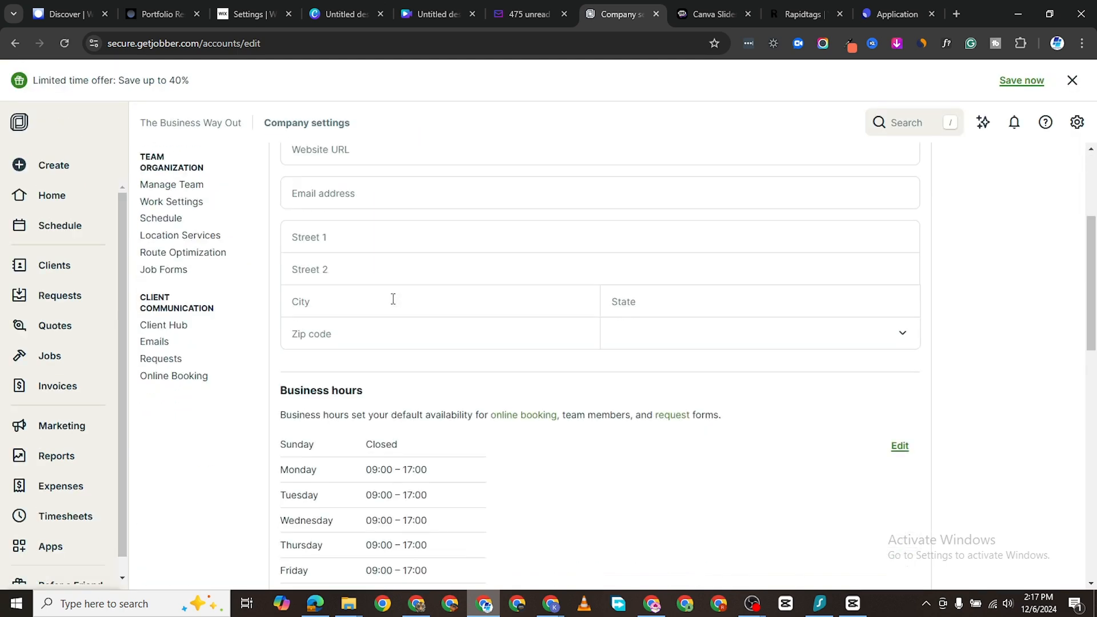
pyautogui.scroll(-4, 393, 299)
pyautogui.scroll(7, 391, 301)
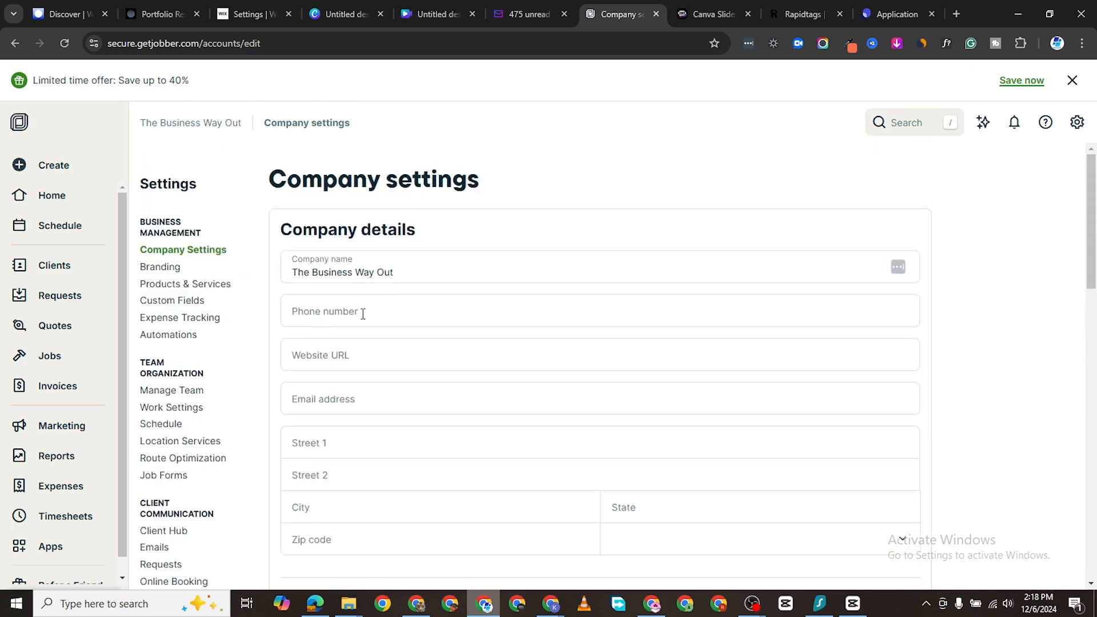
pyautogui.scroll(-1, 363, 314)
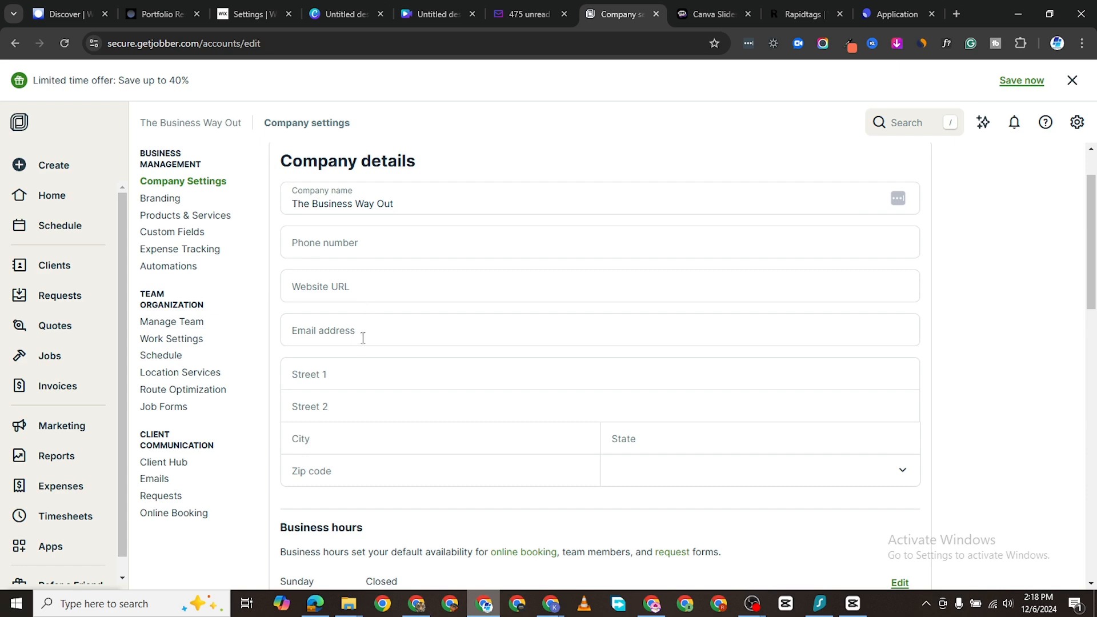
pyautogui.scroll(-1, 358, 330)
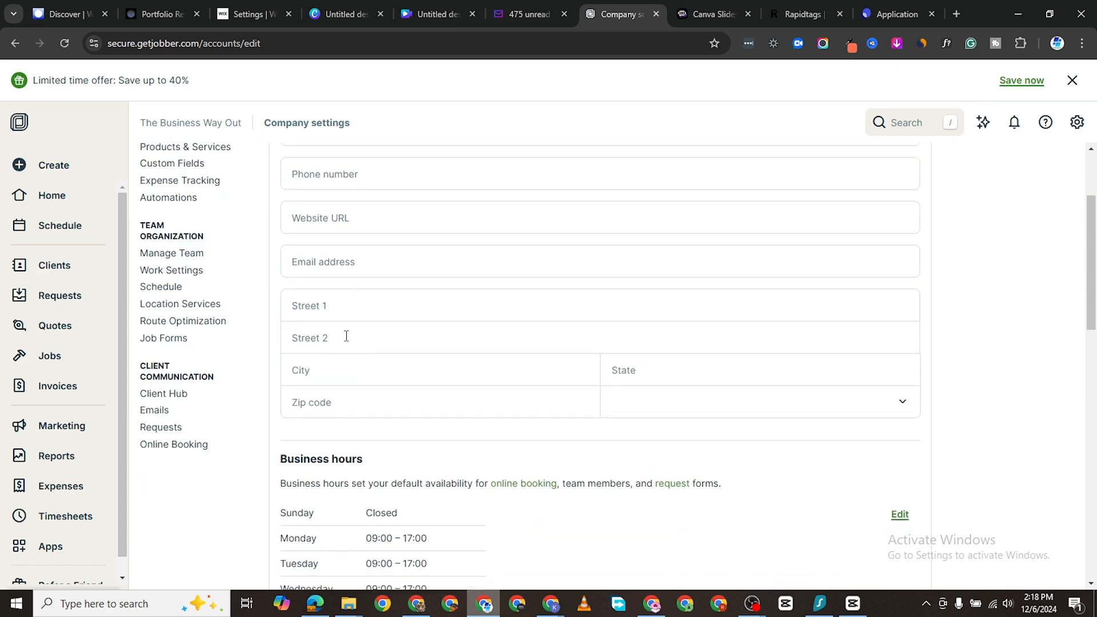
pyautogui.scroll(-4, 349, 348)
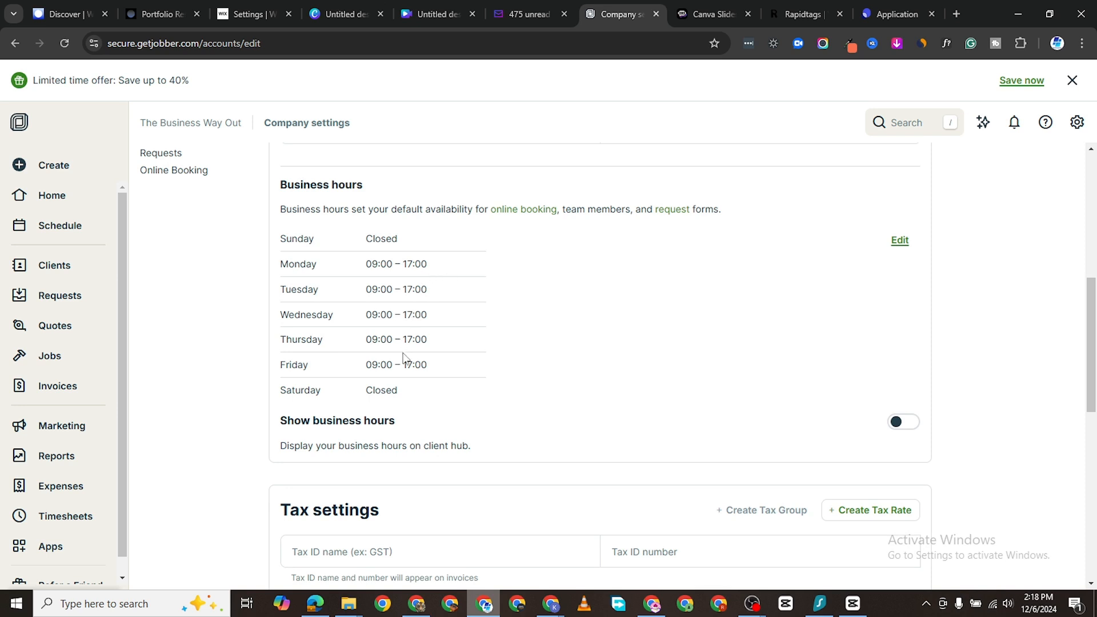
pyautogui.scroll(-3, 404, 358)
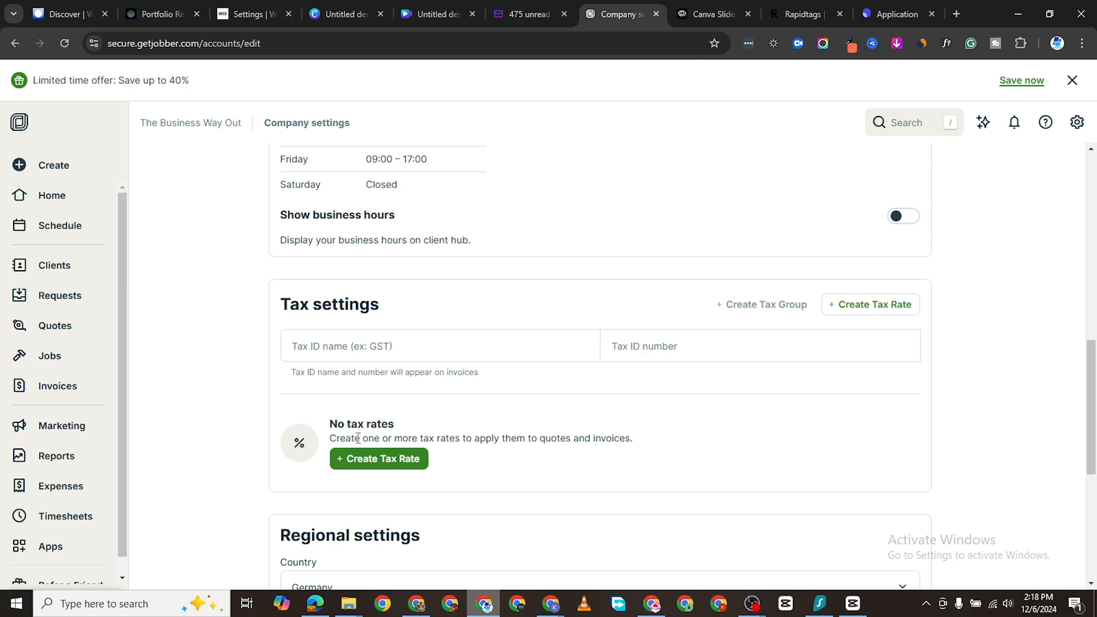
pyautogui.scroll(-2, 358, 437)
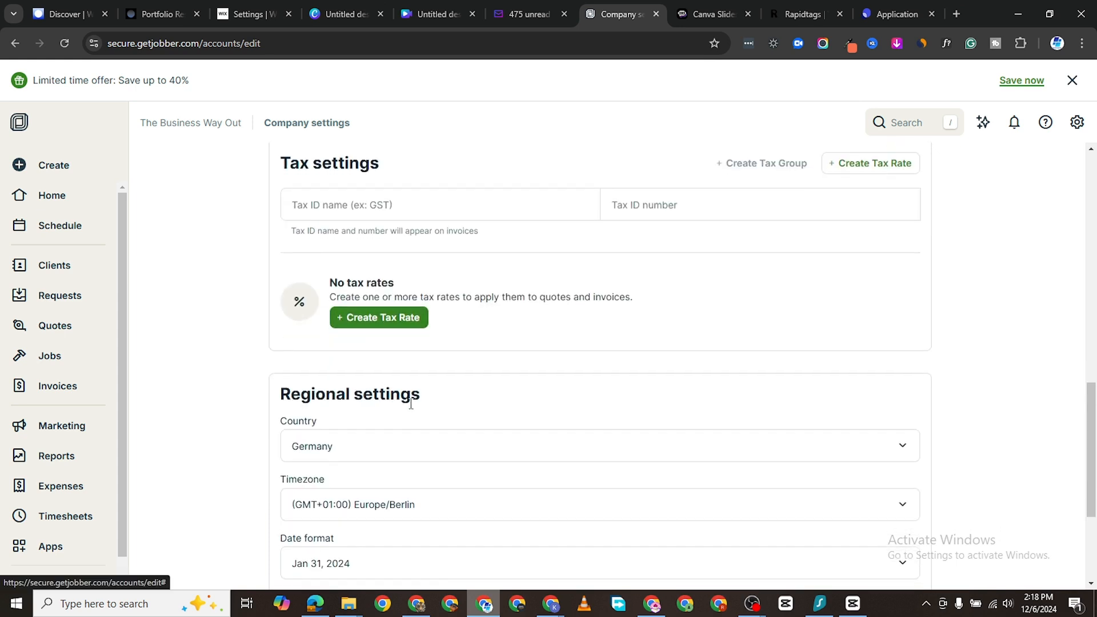
pyautogui.scroll(-2, 411, 404)
pyautogui.scroll(-1, 365, 345)
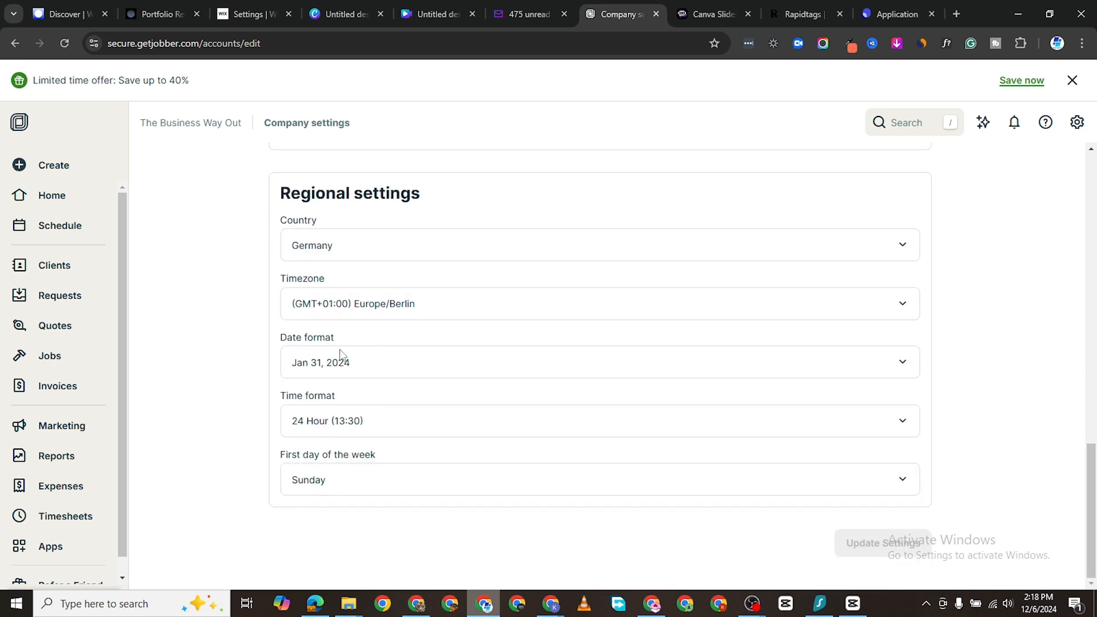
pyautogui.scroll(10, 648, 470)
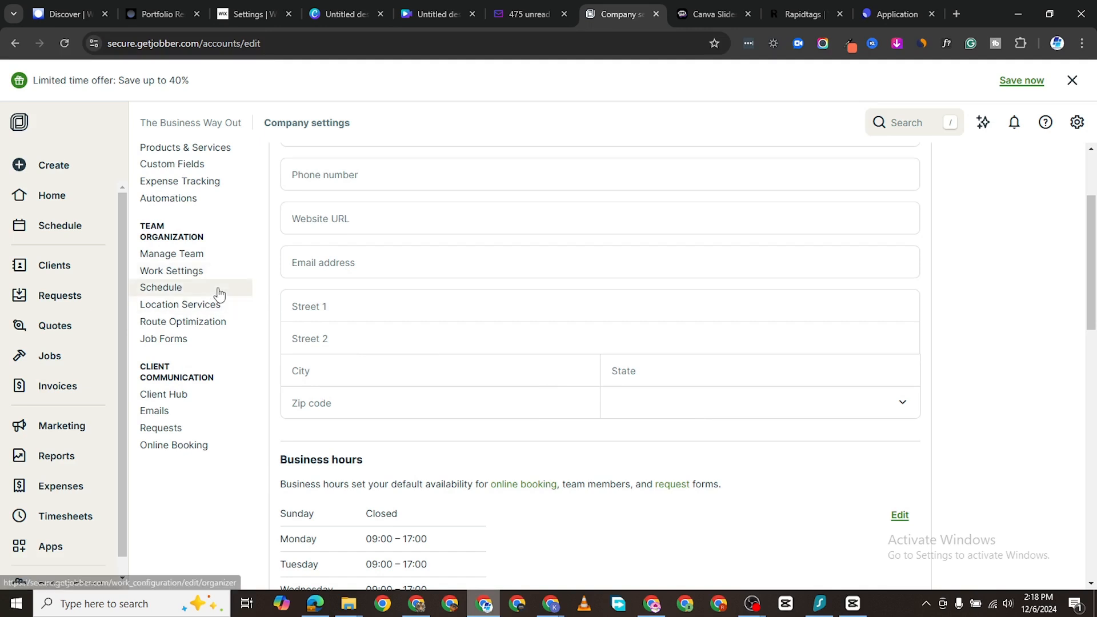
# Step: Open Custom Fields and review the empty client, property, quote, job, invoice and team sections
pyautogui.scroll(2, 191, 243)
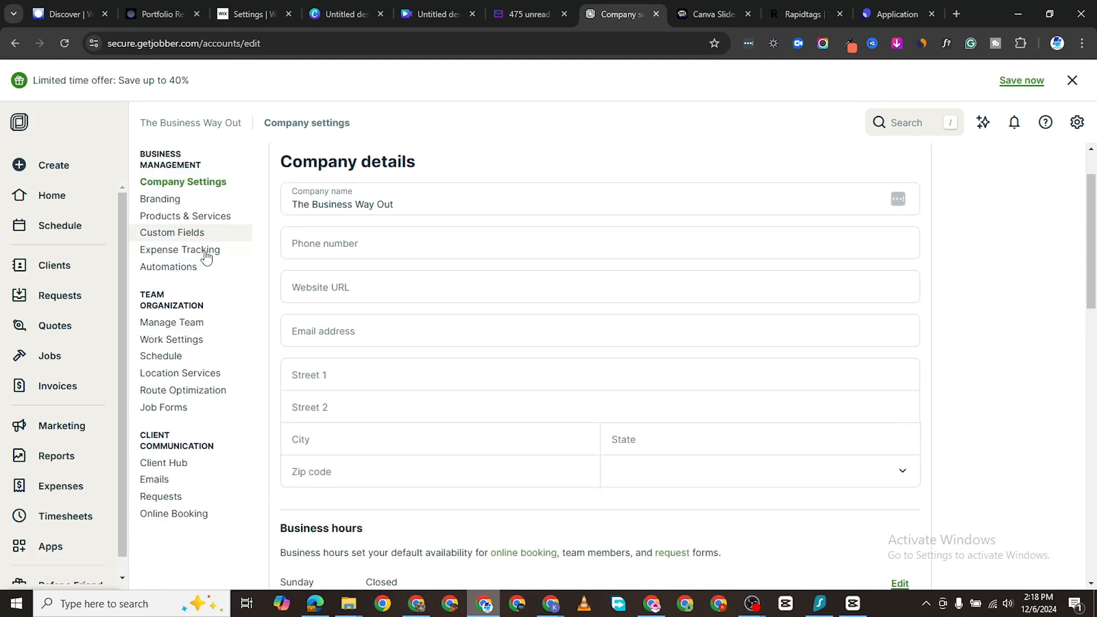
pyautogui.click(188, 238)
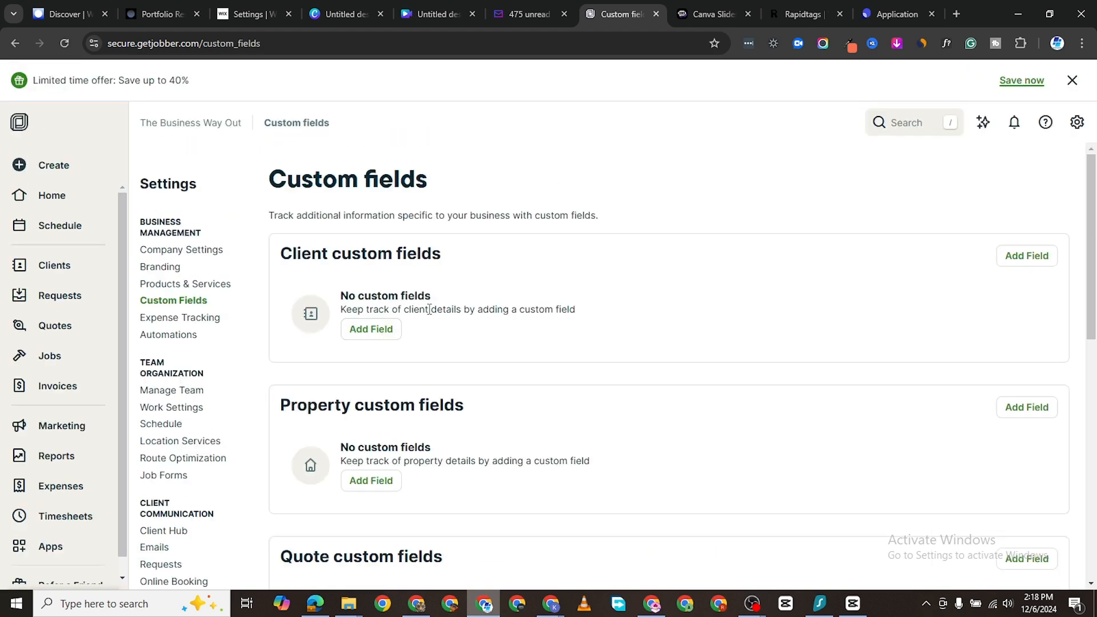
pyautogui.scroll(-1, 405, 371)
pyautogui.scroll(-10, 404, 372)
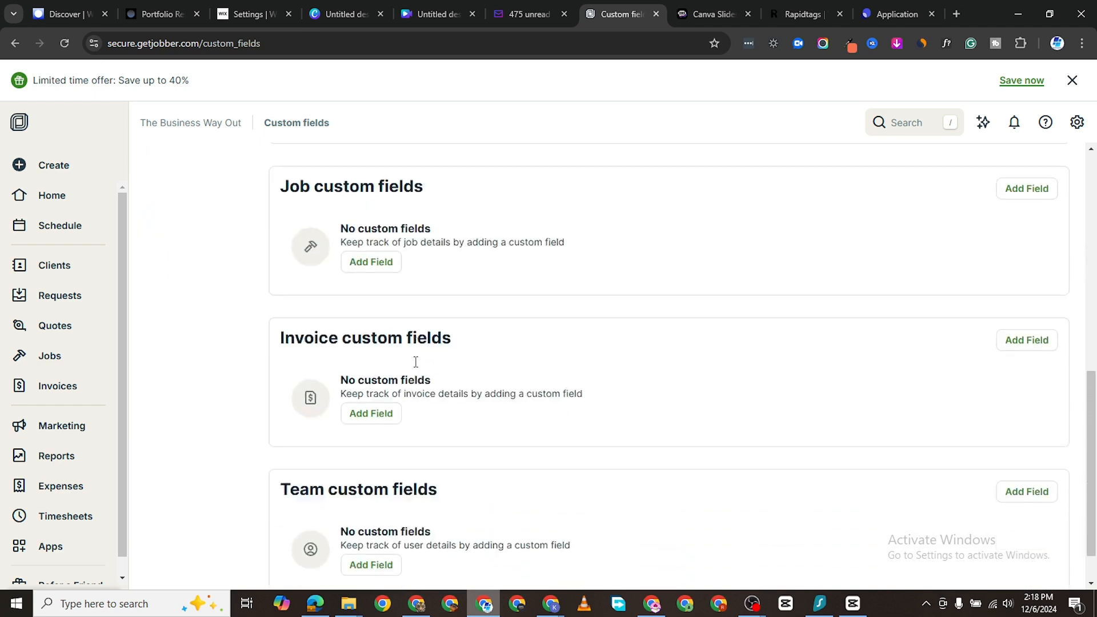
pyautogui.scroll(10, 463, 355)
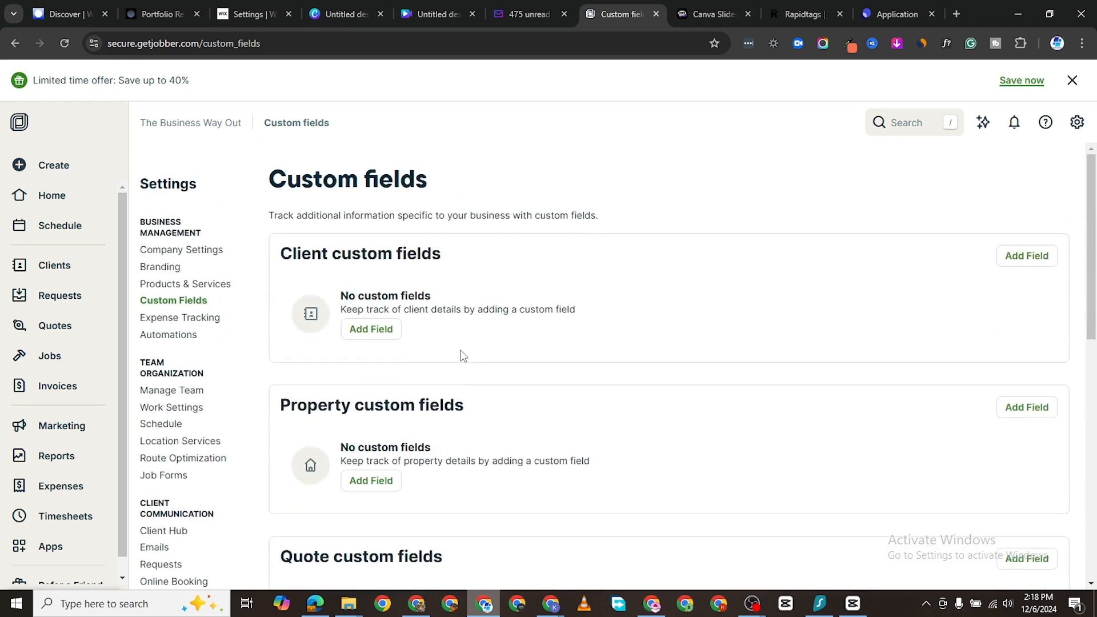
pyautogui.scroll(-2, 451, 360)
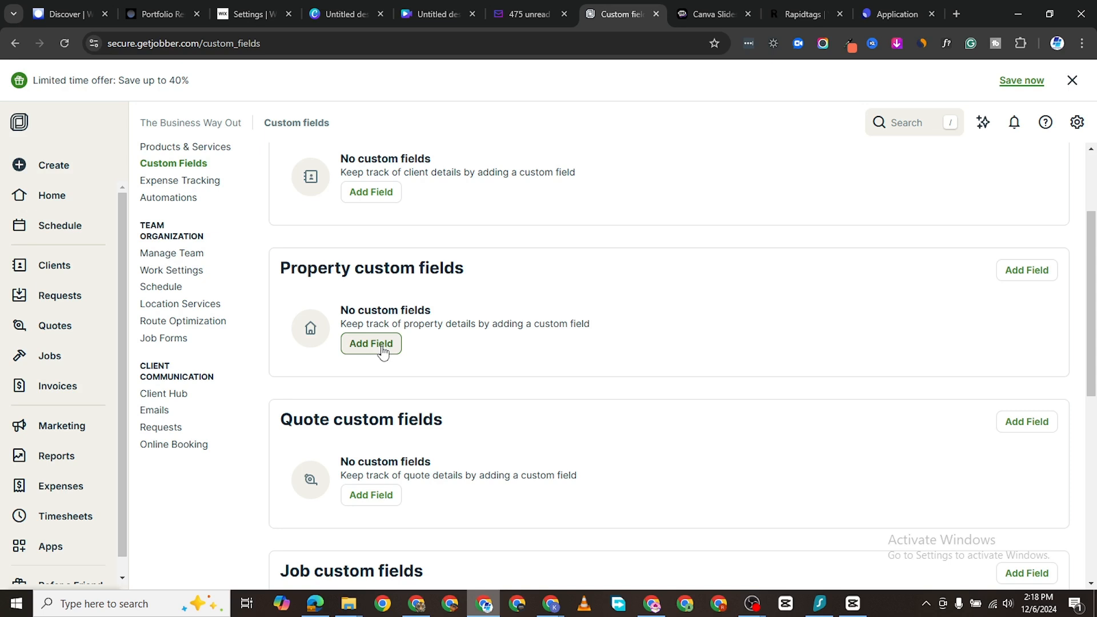
pyautogui.scroll(-2, 428, 394)
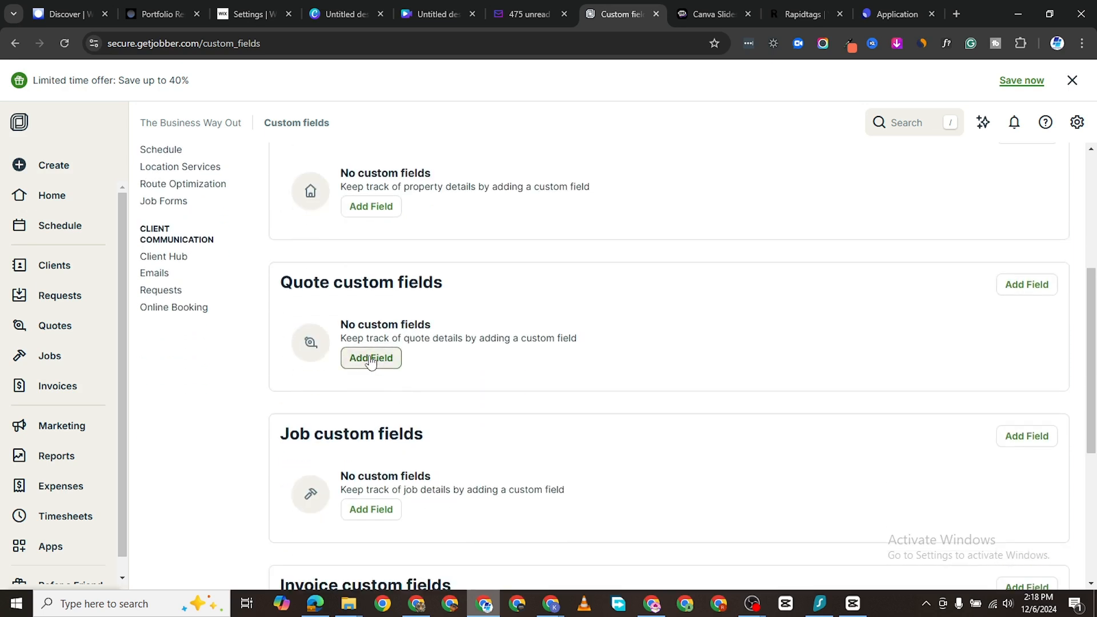
# Step: Create a transferable Text quote custom field named 'Billed To:'
pyautogui.click(370, 358)
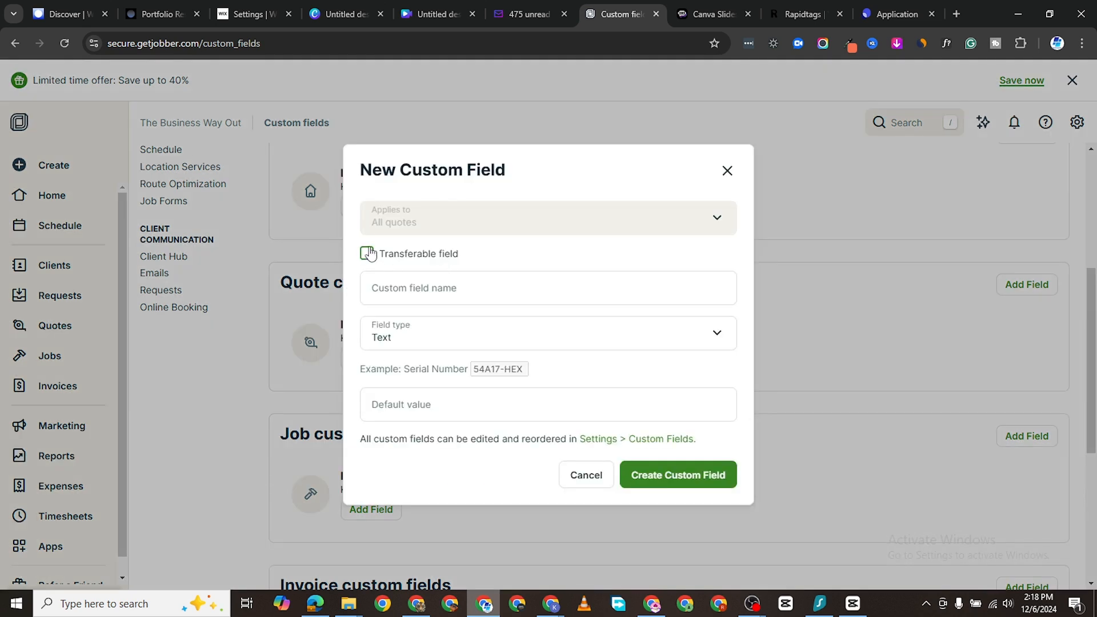
pyautogui.click(367, 253)
pyautogui.click(713, 224)
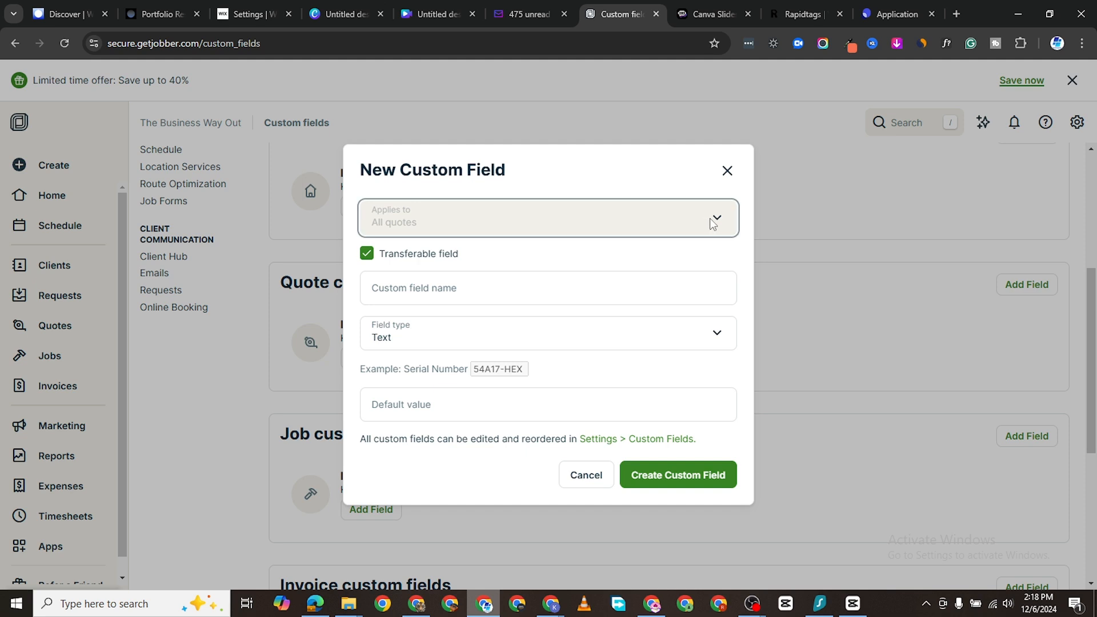
pyautogui.click(412, 289)
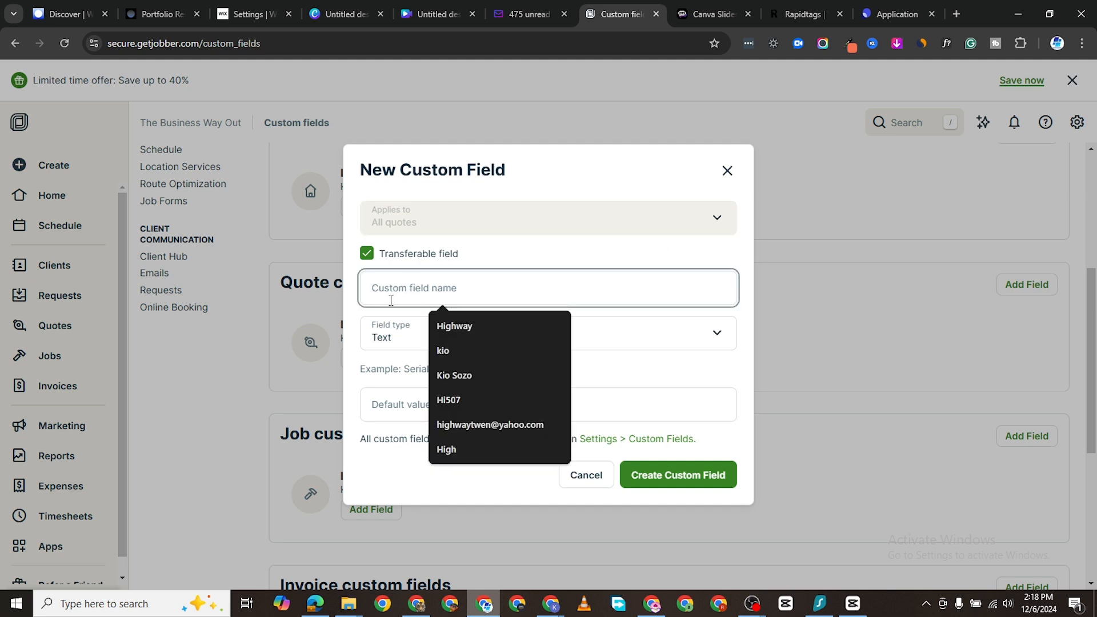
pyautogui.write('Billed To:')
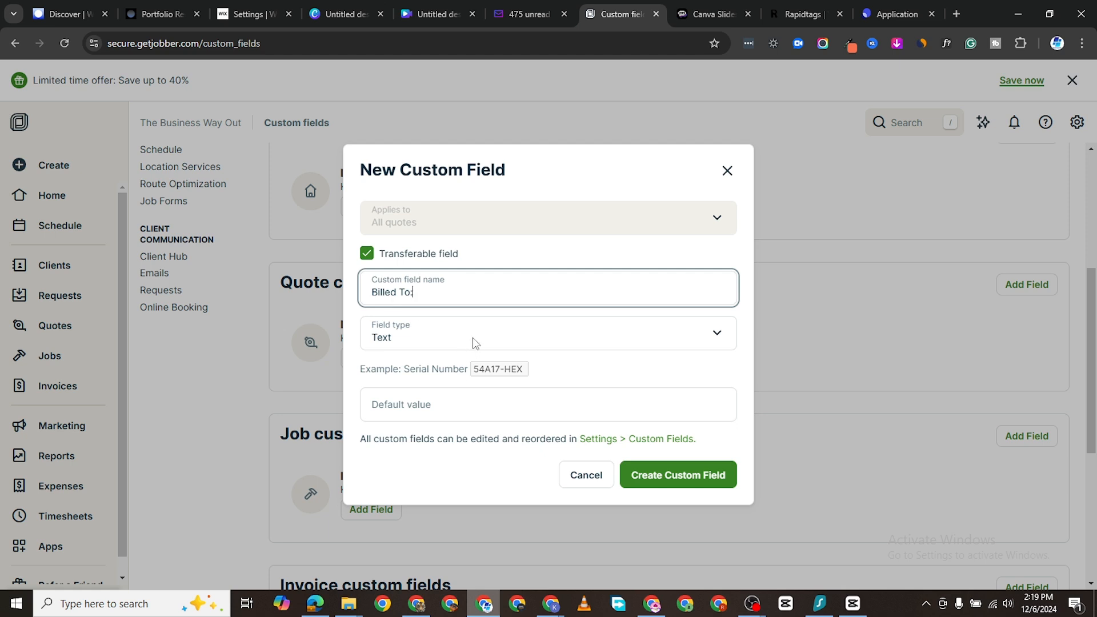
pyautogui.click(473, 337)
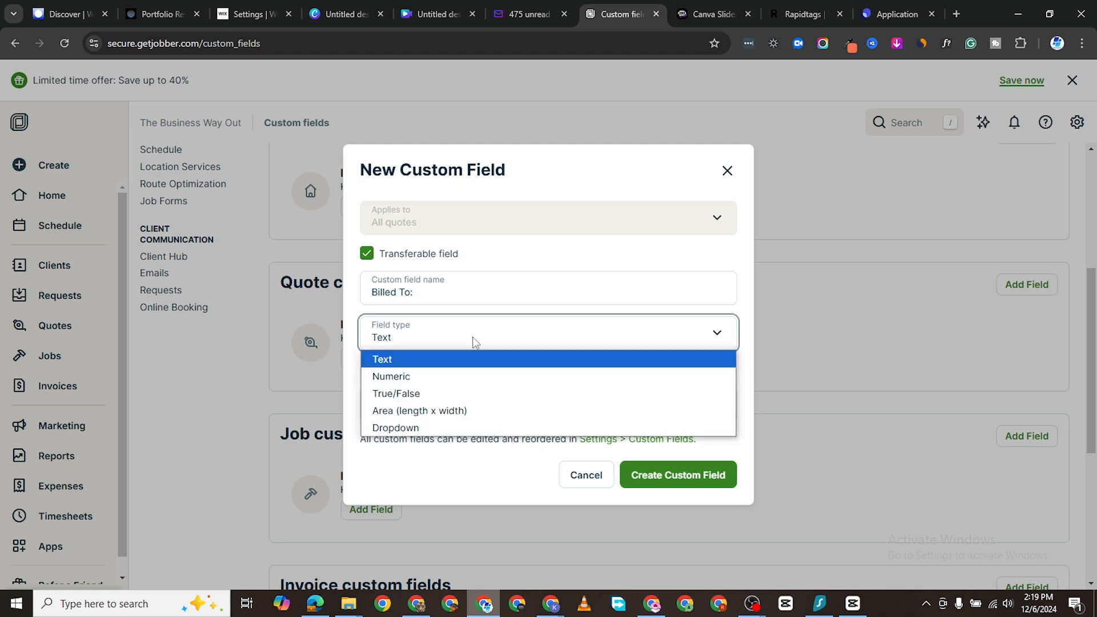
pyautogui.click(472, 338)
pyautogui.click(464, 401)
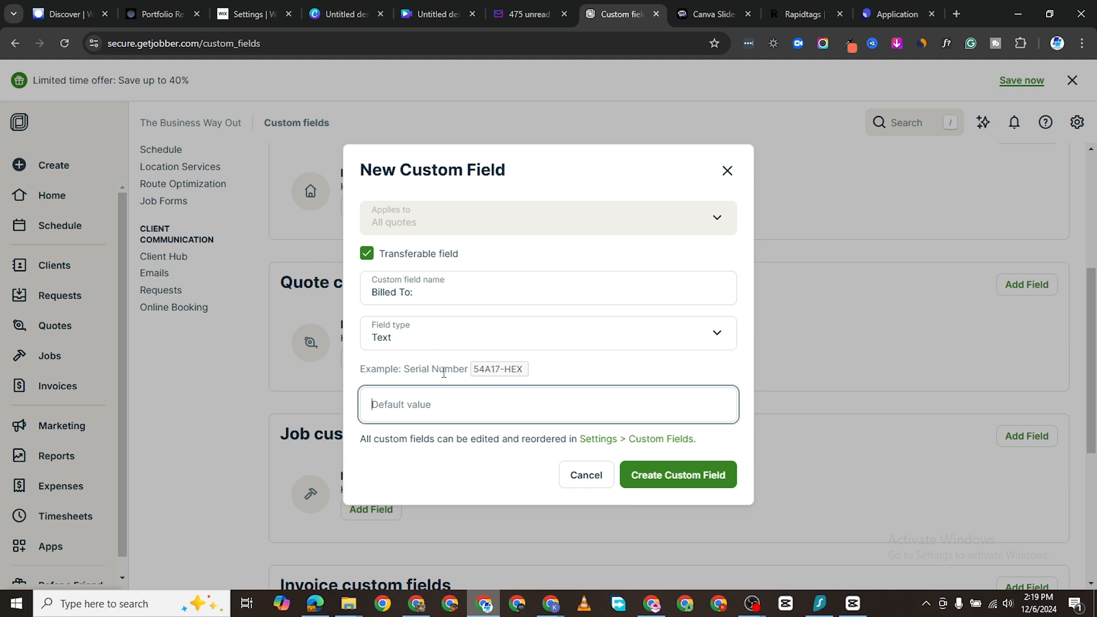
pyautogui.click(660, 485)
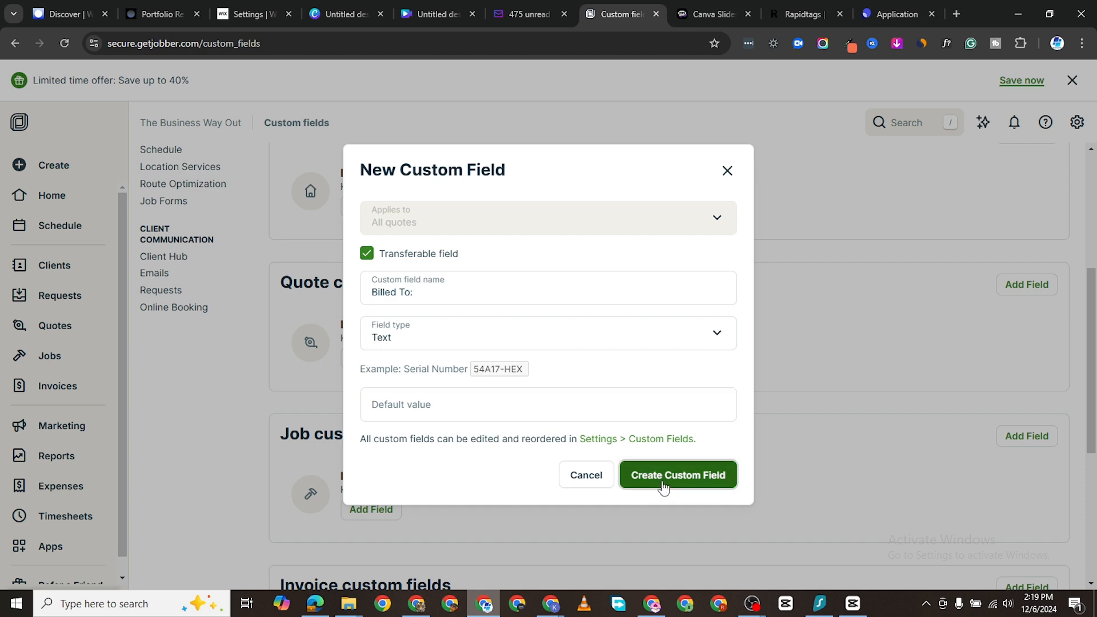
# Step: Start a property custom field named 'Number of Rooms' and try the Number field type
pyautogui.scroll(-1, 421, 466)
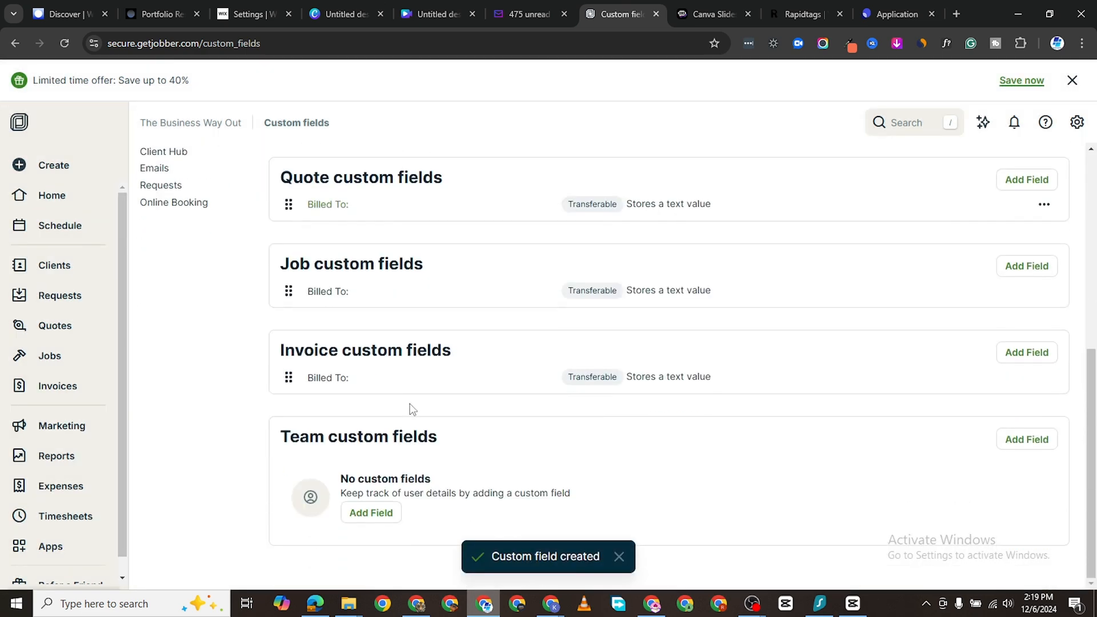
pyautogui.scroll(5, 423, 462)
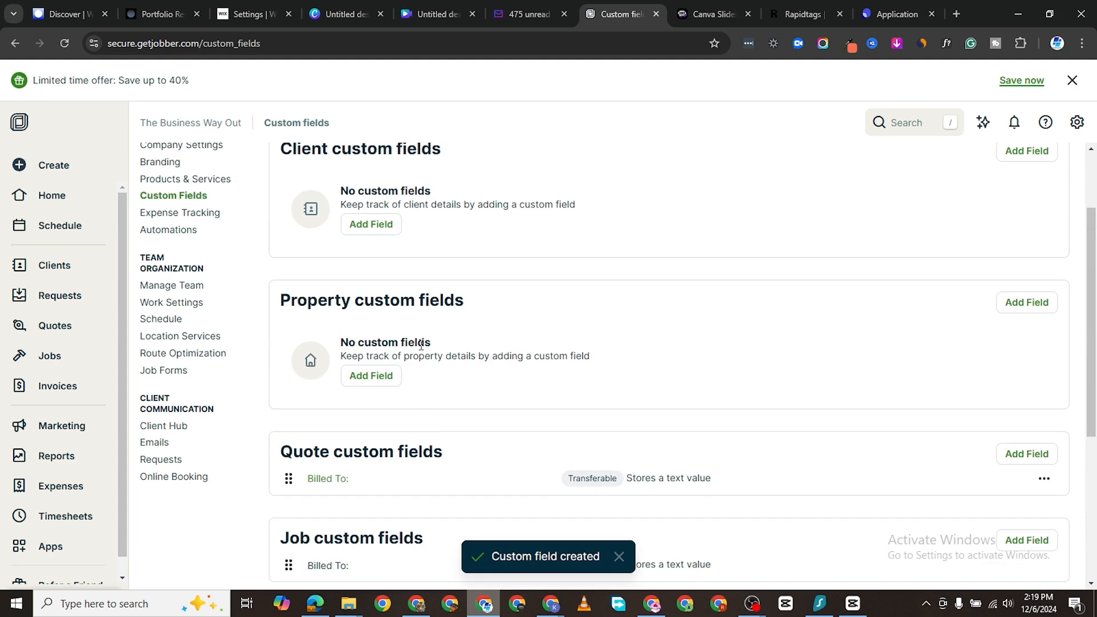
pyautogui.click(372, 377)
pyautogui.click(428, 300)
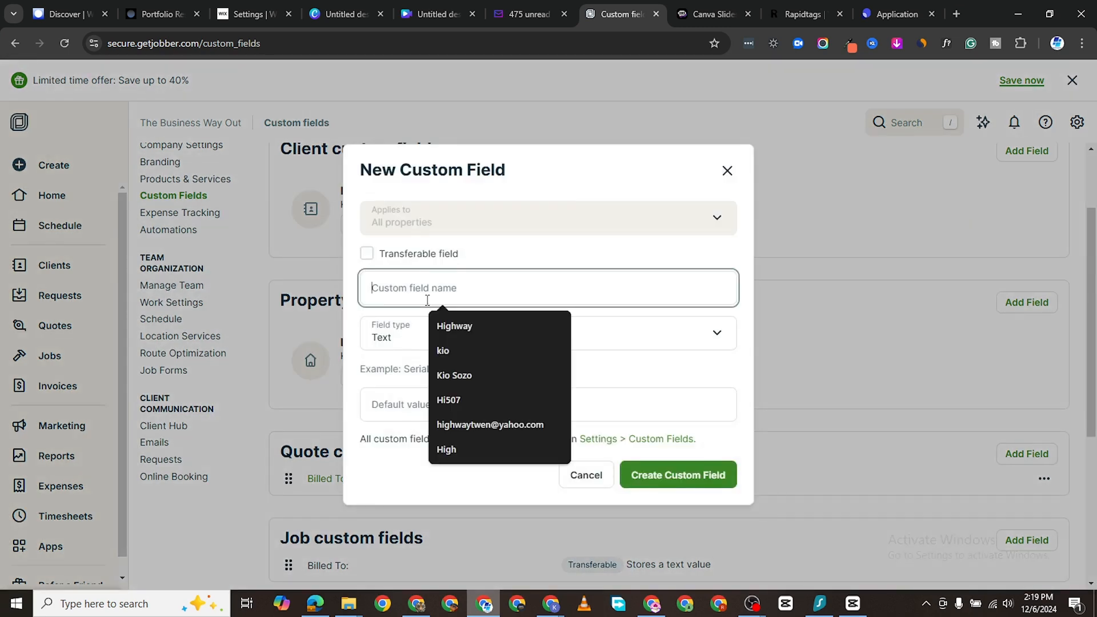
pyautogui.write('Number of Rooms')
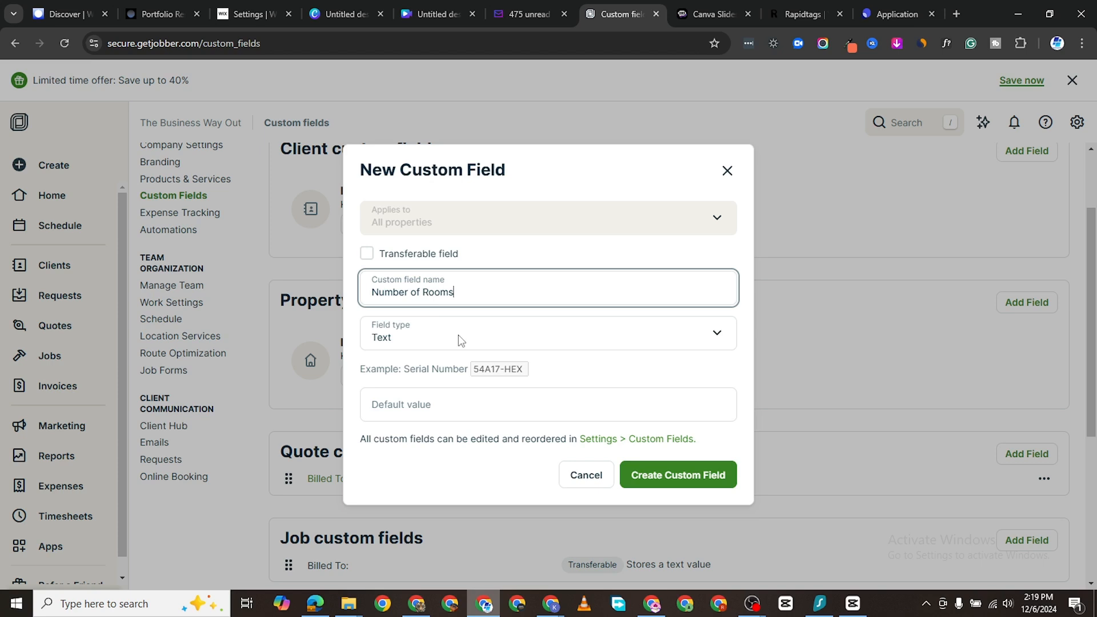
pyautogui.click(459, 337)
pyautogui.click(448, 374)
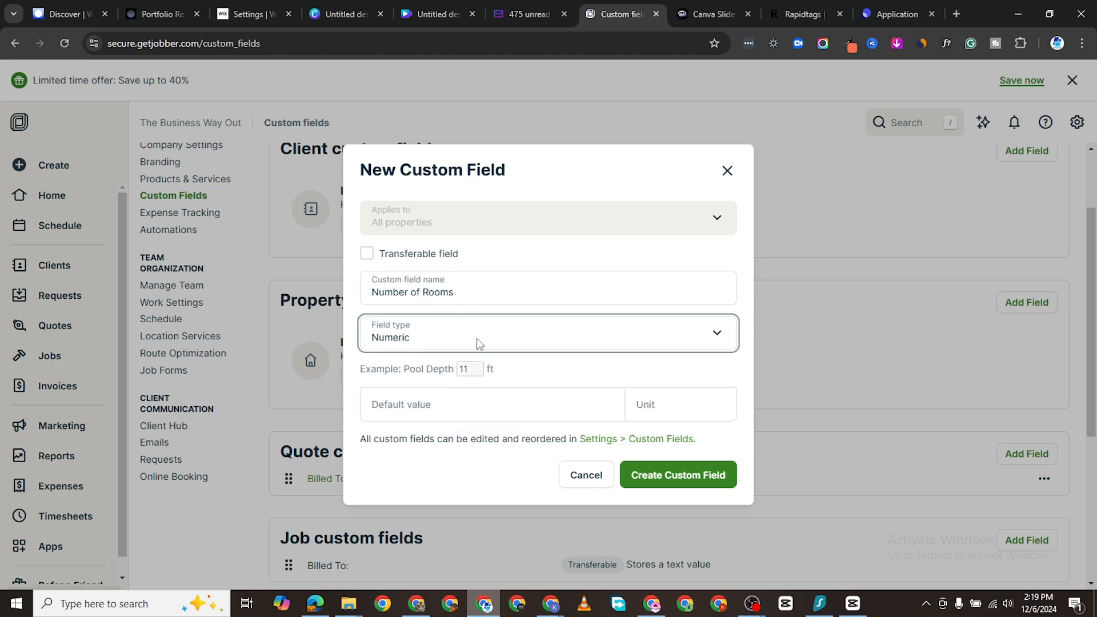
# Step: Switch 'Number of Rooms' back to a Text field and create it
pyautogui.click(545, 406)
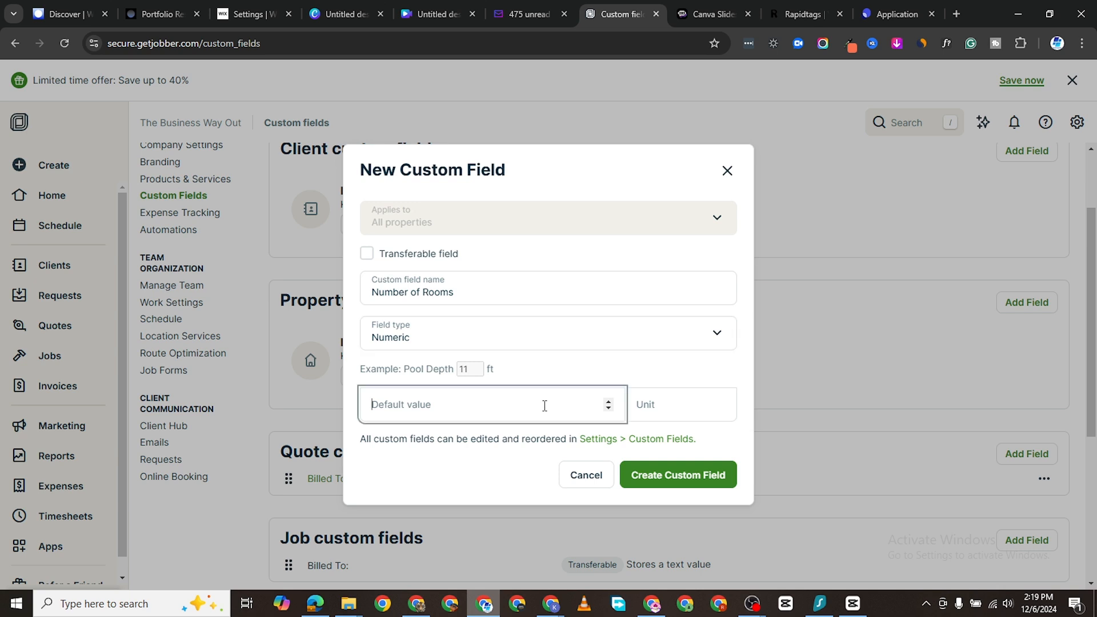
pyautogui.click(693, 403)
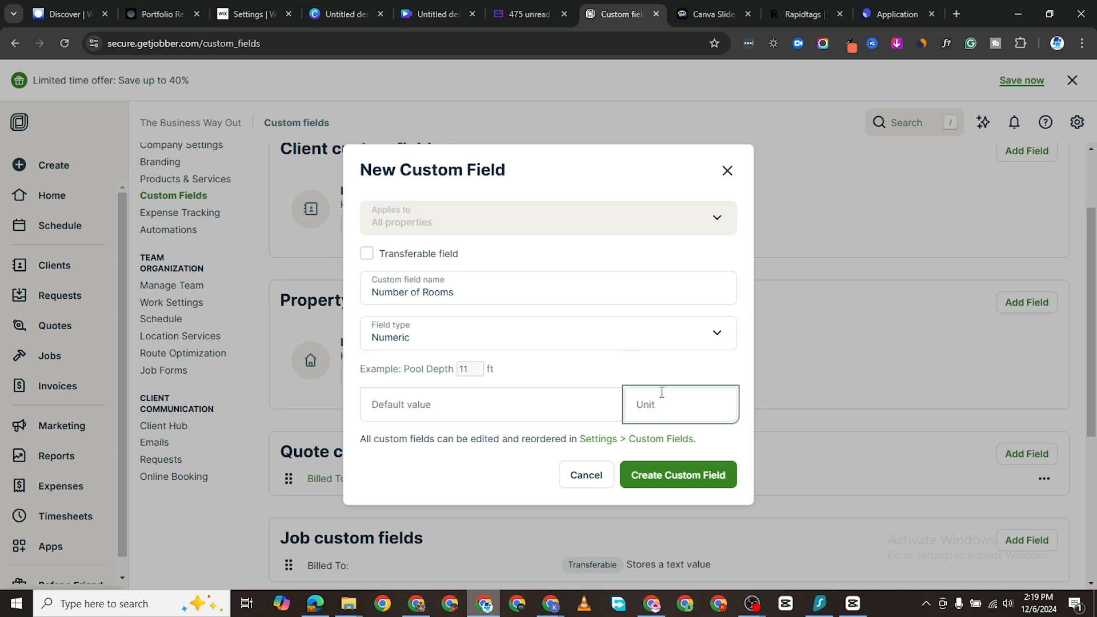
pyautogui.click(651, 469)
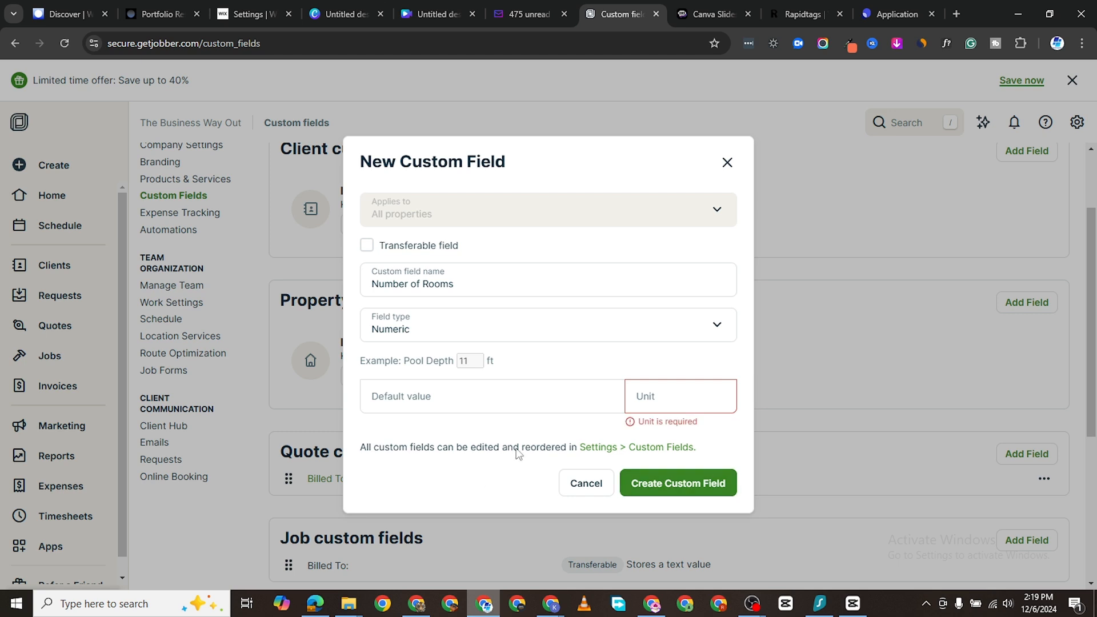
pyautogui.click(653, 392)
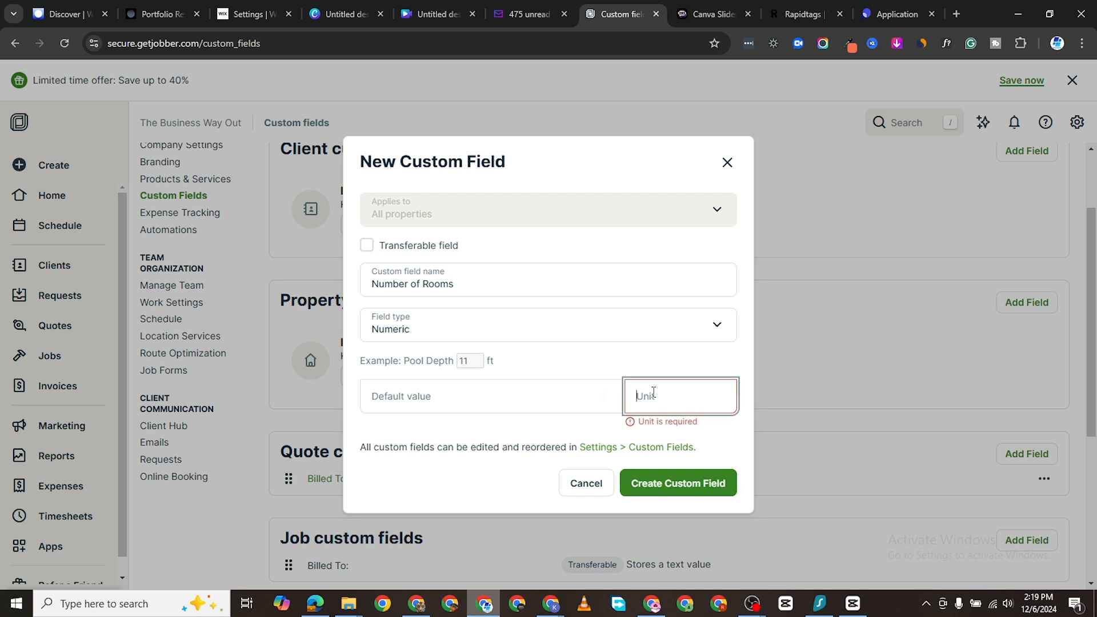
pyautogui.click(486, 330)
pyautogui.click(466, 348)
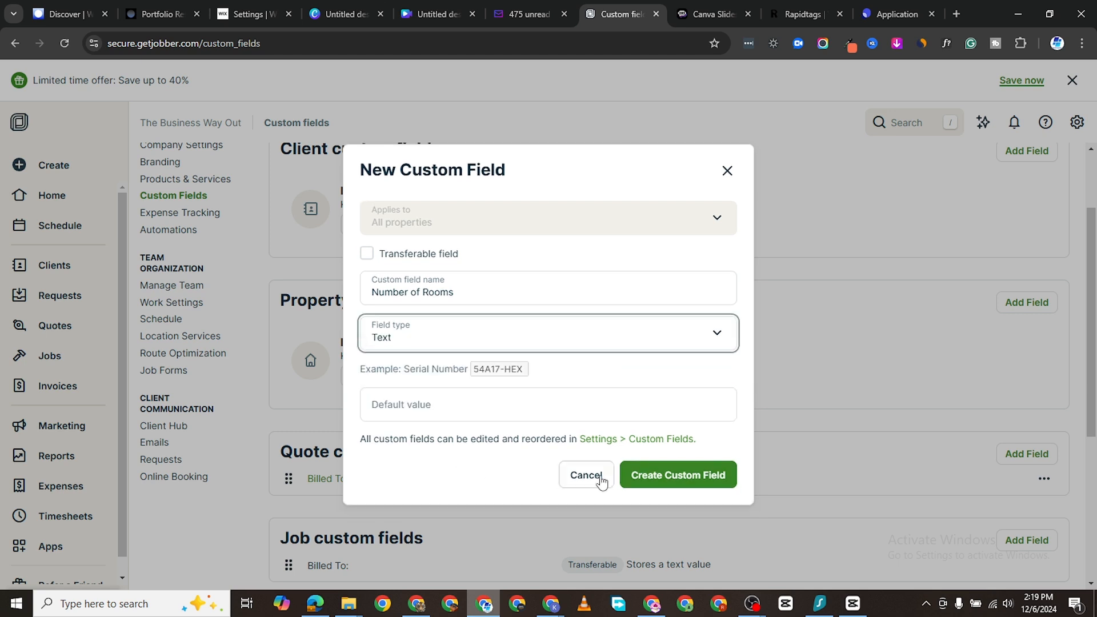
pyautogui.click(654, 481)
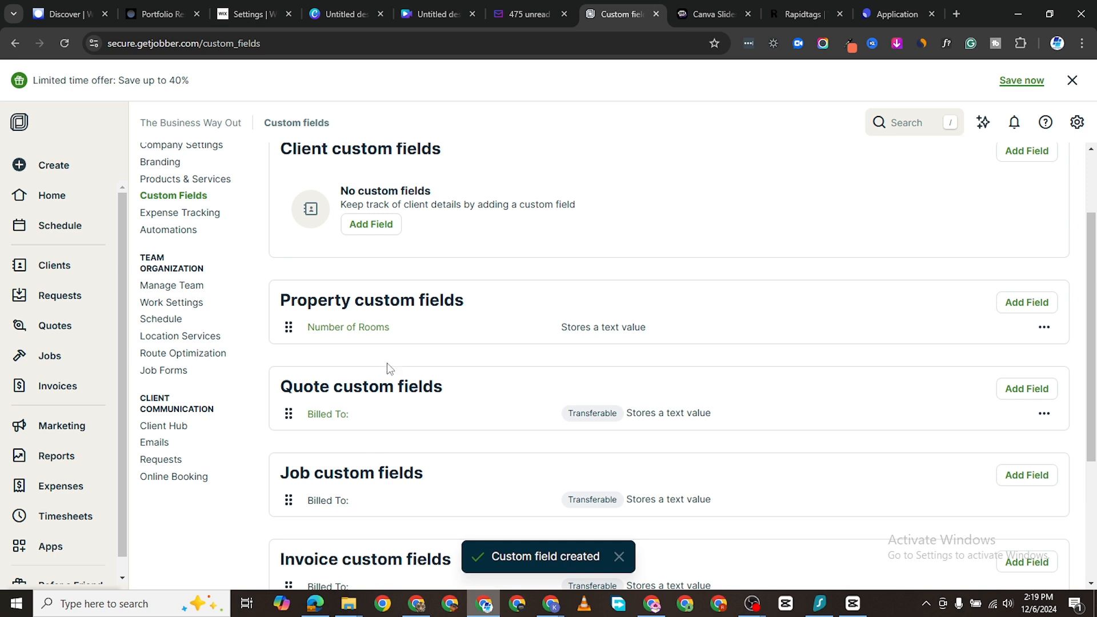
pyautogui.scroll(1, 220, 303)
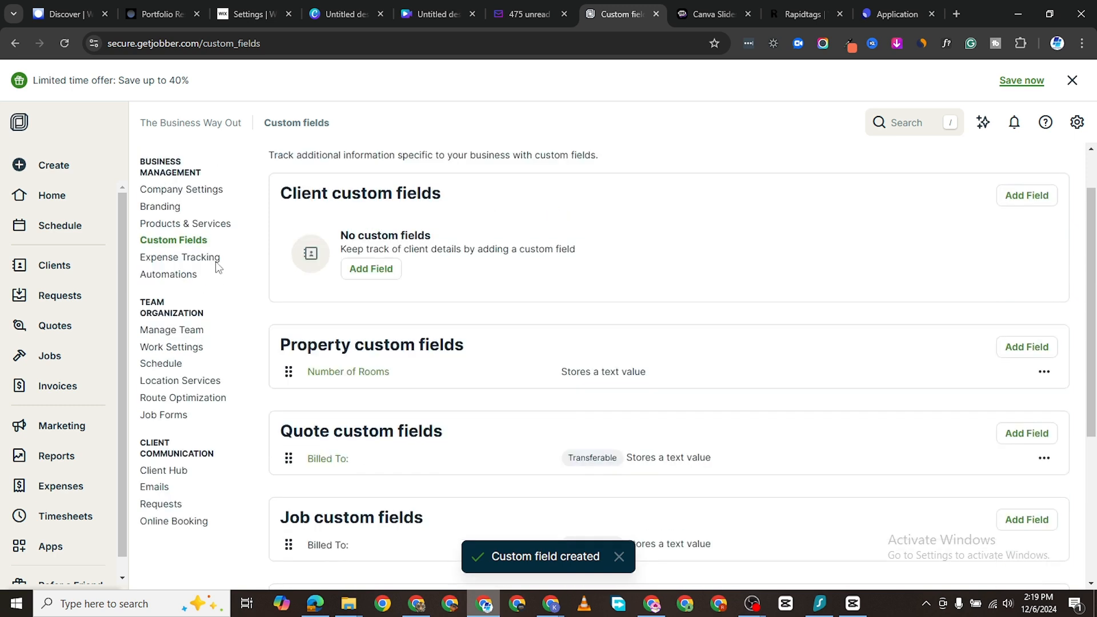
pyautogui.click(206, 249)
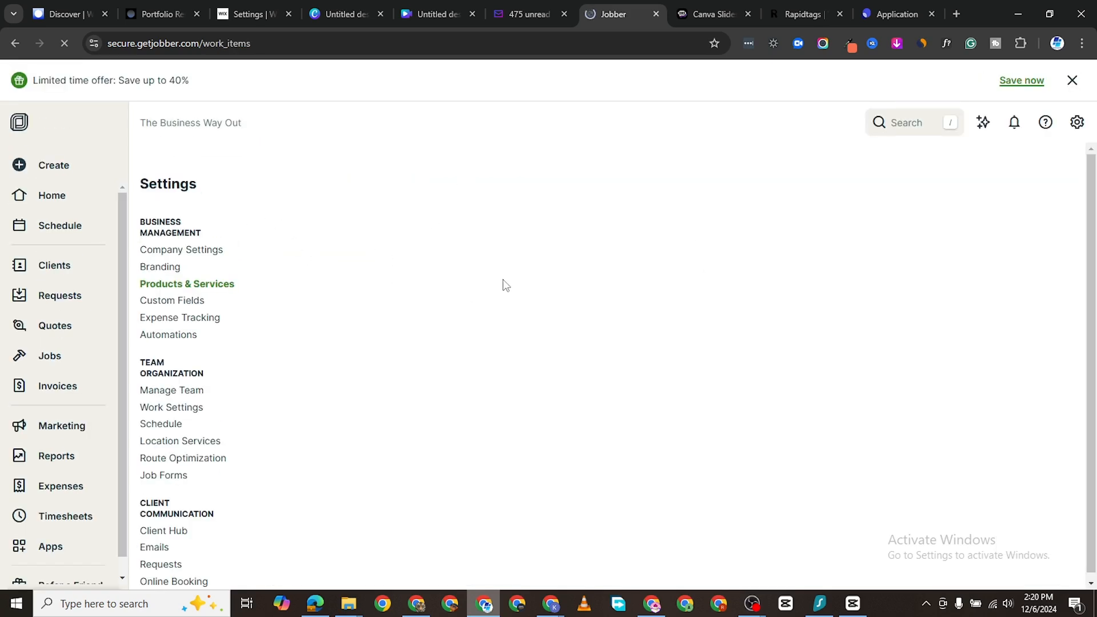
pyautogui.scroll(-1, 450, 326)
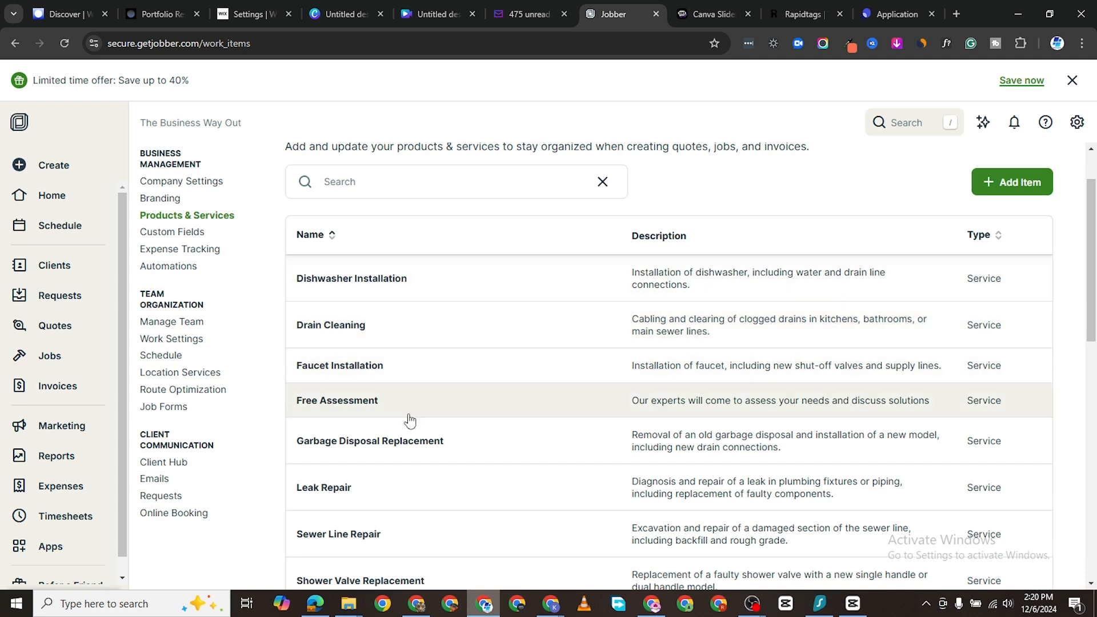
pyautogui.scroll(-2, 433, 499)
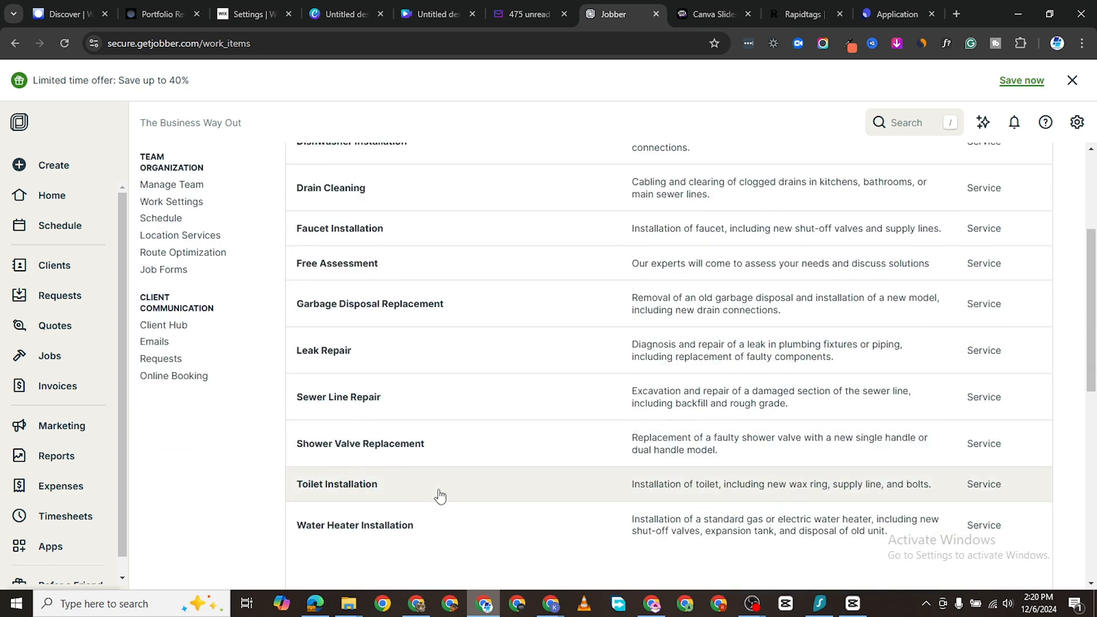
pyautogui.scroll(-2, 438, 497)
pyautogui.scroll(3, 573, 377)
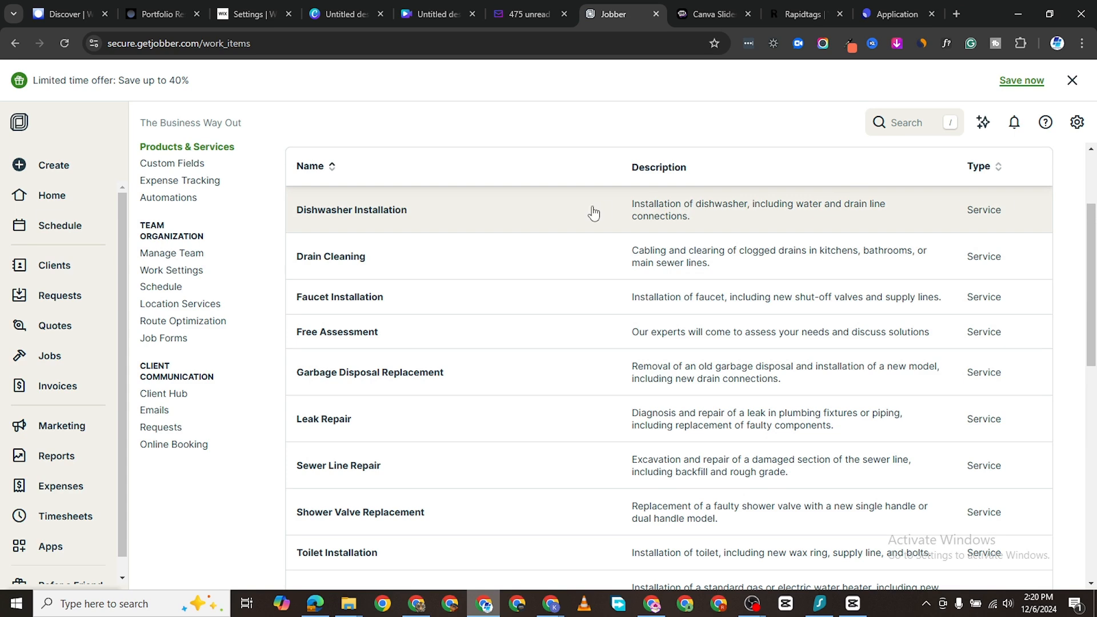
# Step: Keep Dishwasher Installation as a Service and rename it 'Dishwasher Full Installation'
pyautogui.click(468, 223)
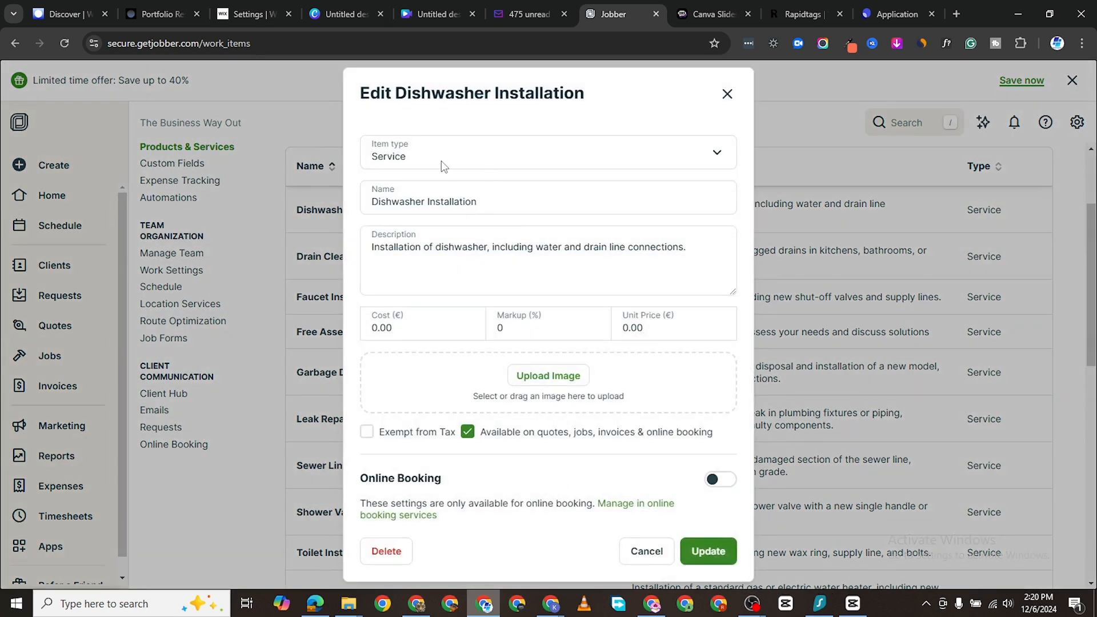
pyautogui.click(665, 164)
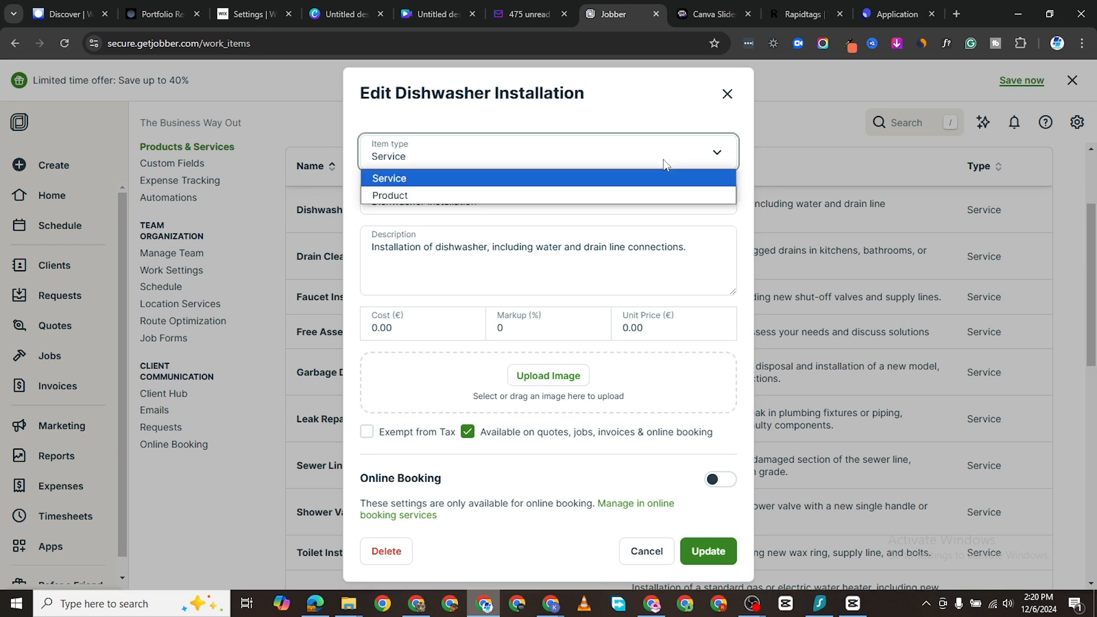
pyautogui.click(592, 180)
pyautogui.click(469, 203)
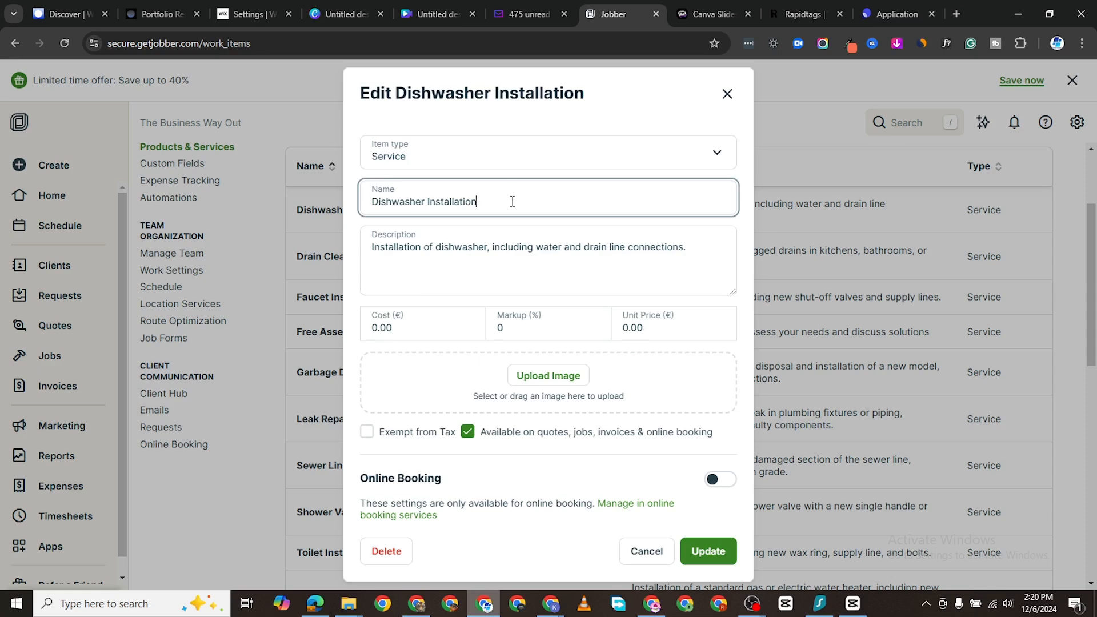
pyautogui.click(695, 250)
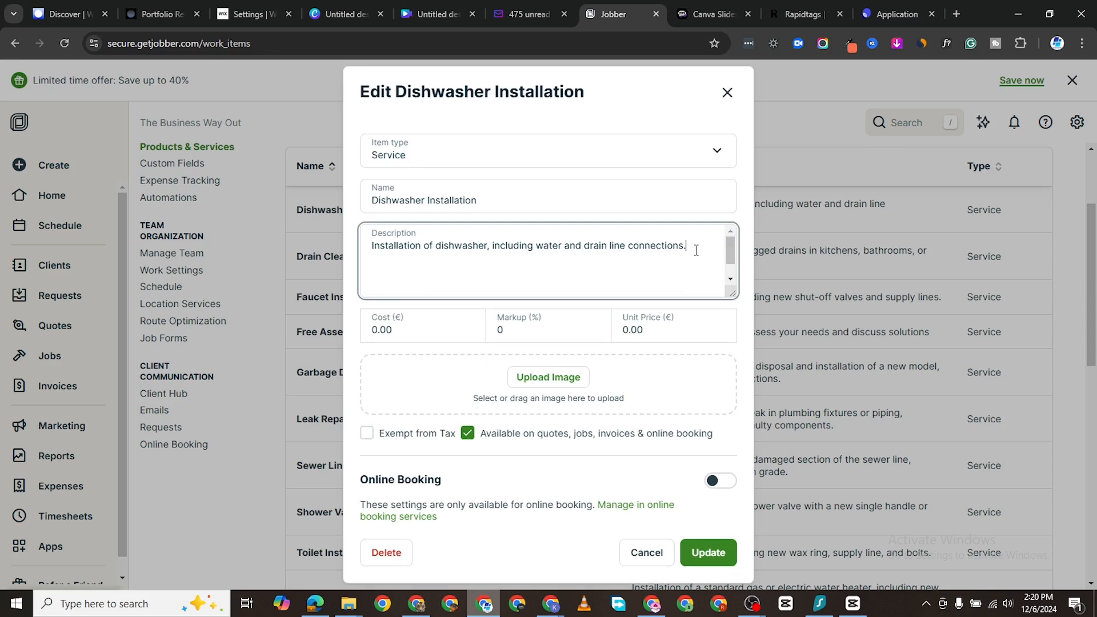
pyautogui.click(407, 363)
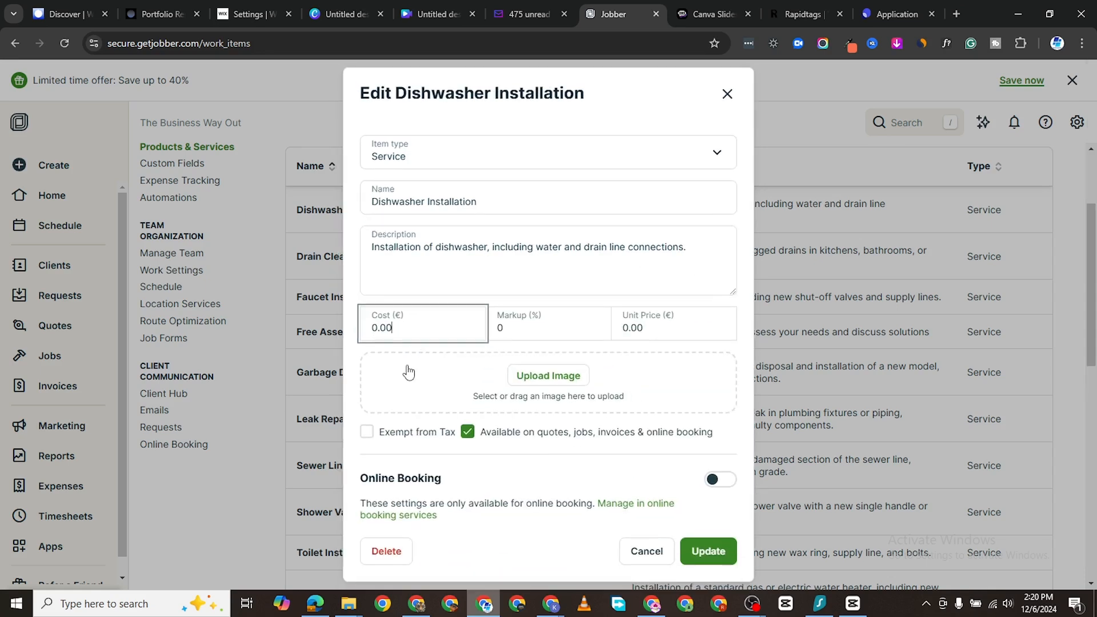
pyautogui.click(503, 199)
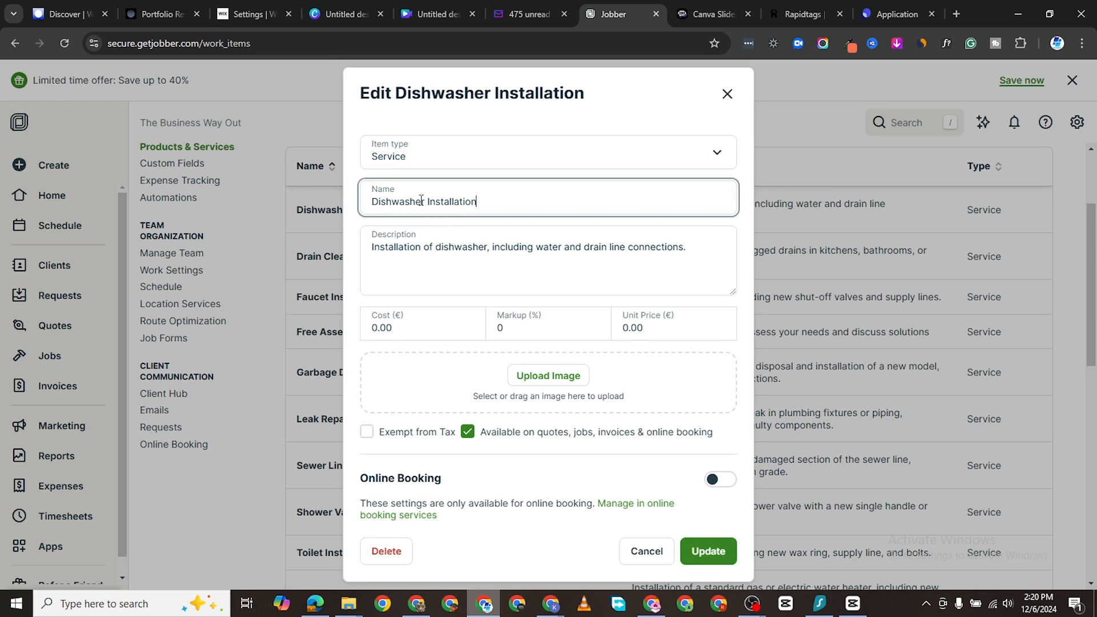
pyautogui.write('Full')
# Step: Rewrite the service description in a Cheerful tone and set the cost to 100
pyautogui.click(699, 246)
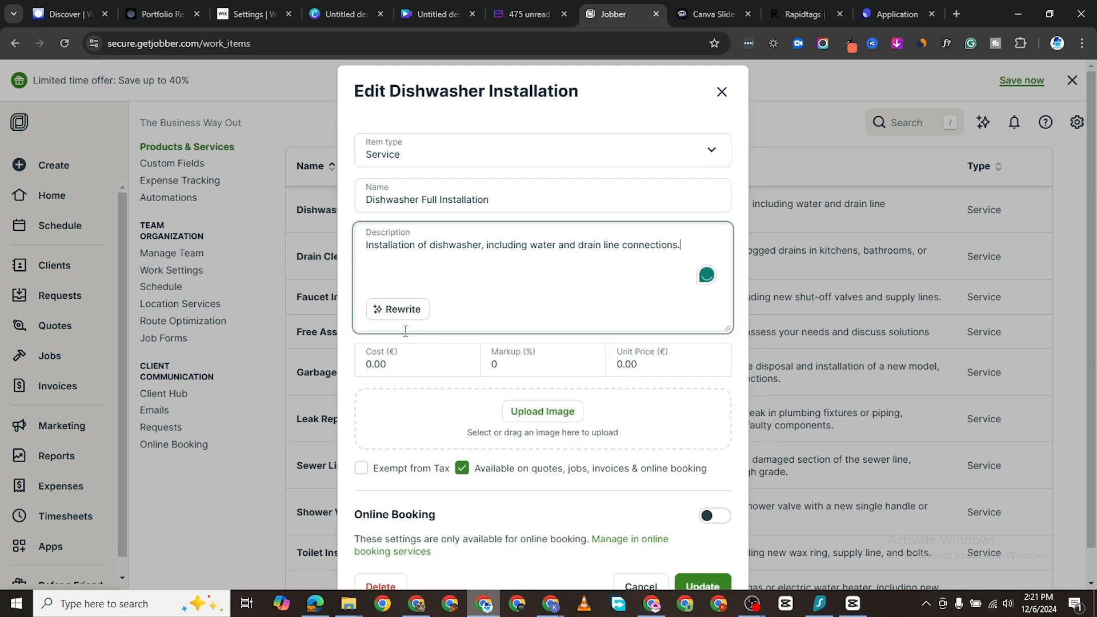
pyautogui.click(407, 312)
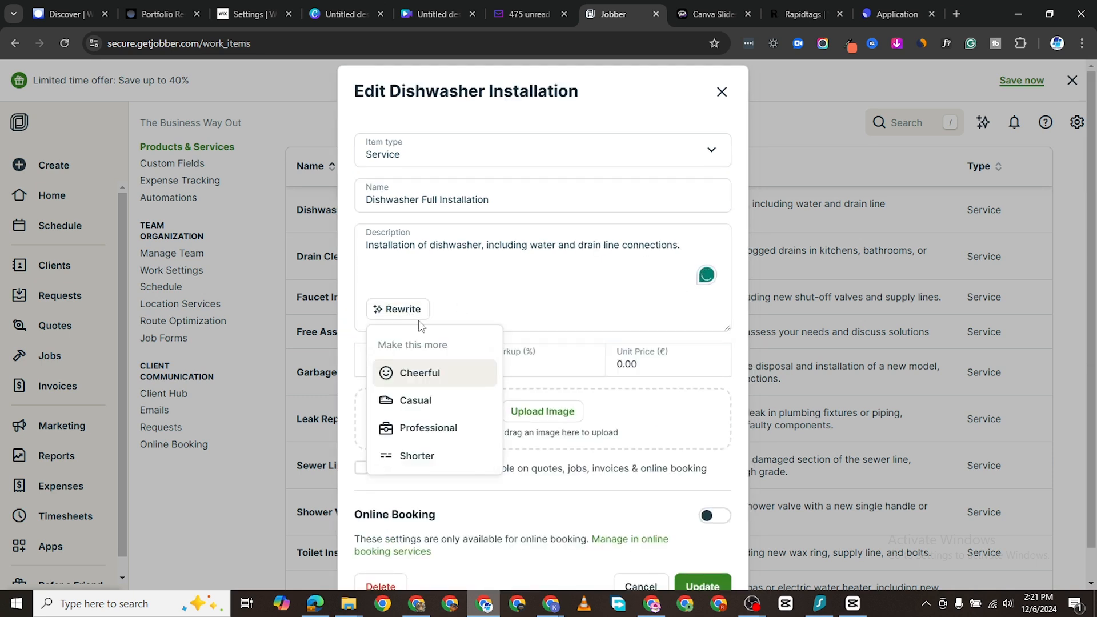
pyautogui.click(439, 374)
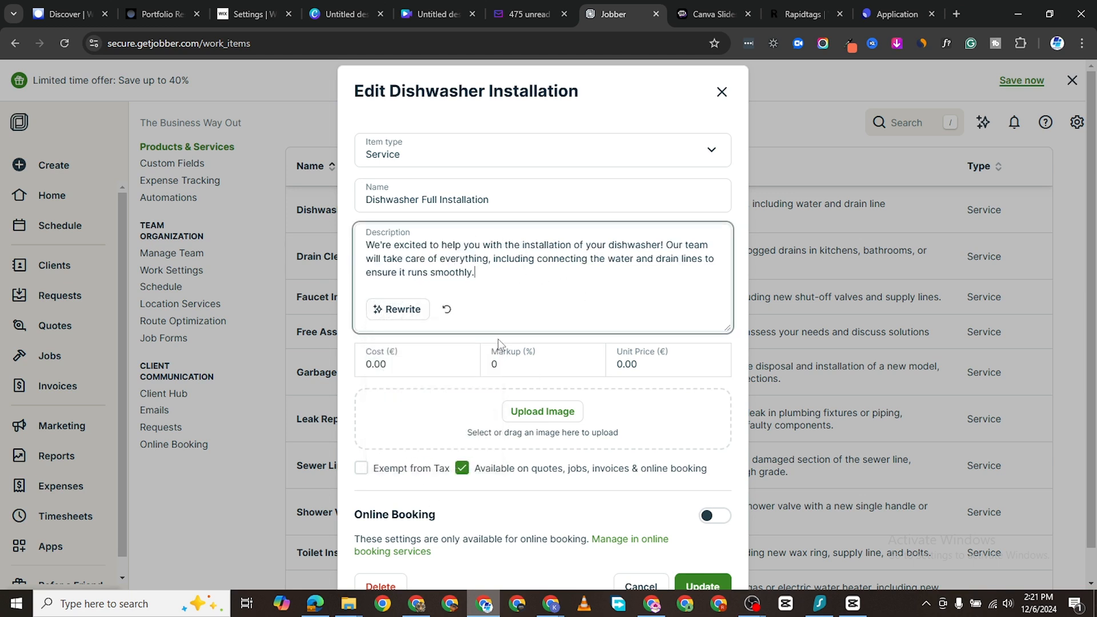
pyautogui.click(421, 364)
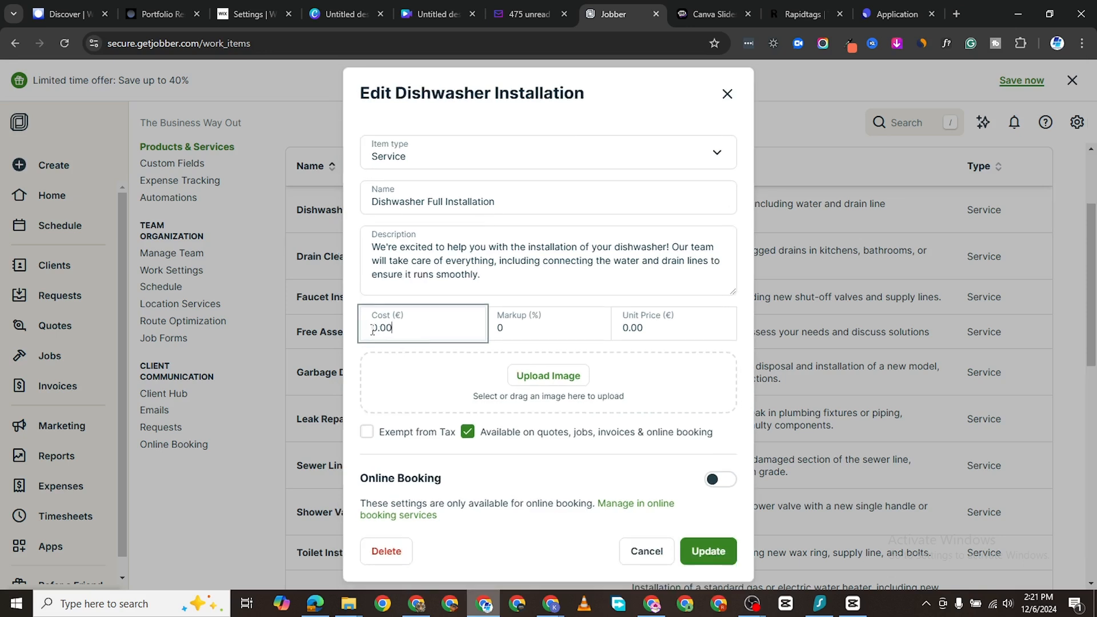
pyautogui.write('10')
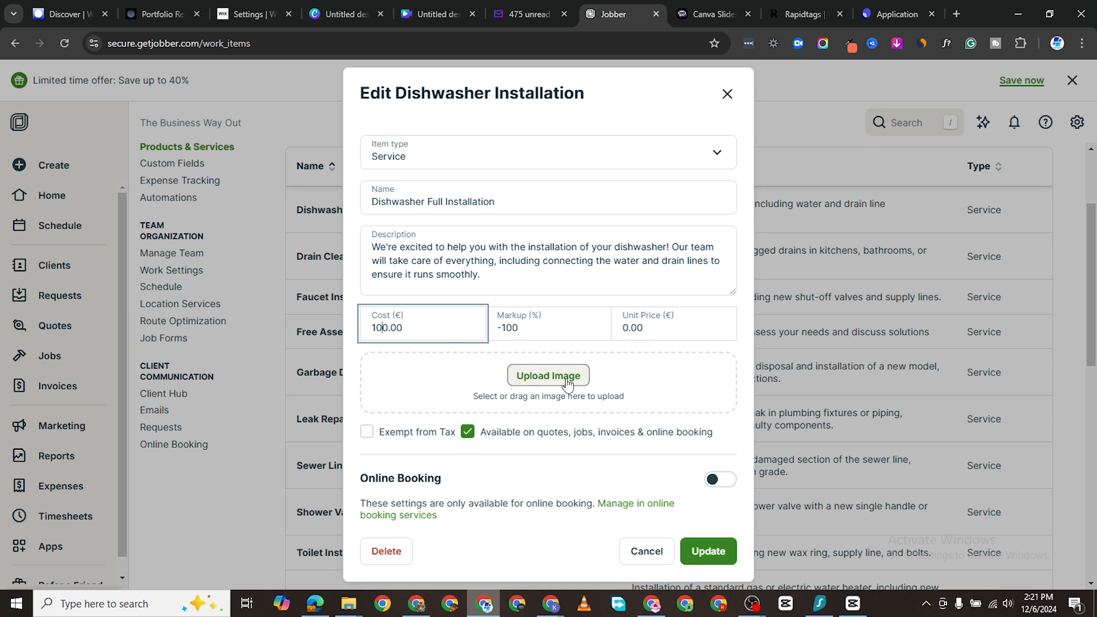
# Step: Search Pexels for 'dishwasher' stock photos in a new tab, then begin uploading an image in Jobber
pyautogui.click(956, 14)
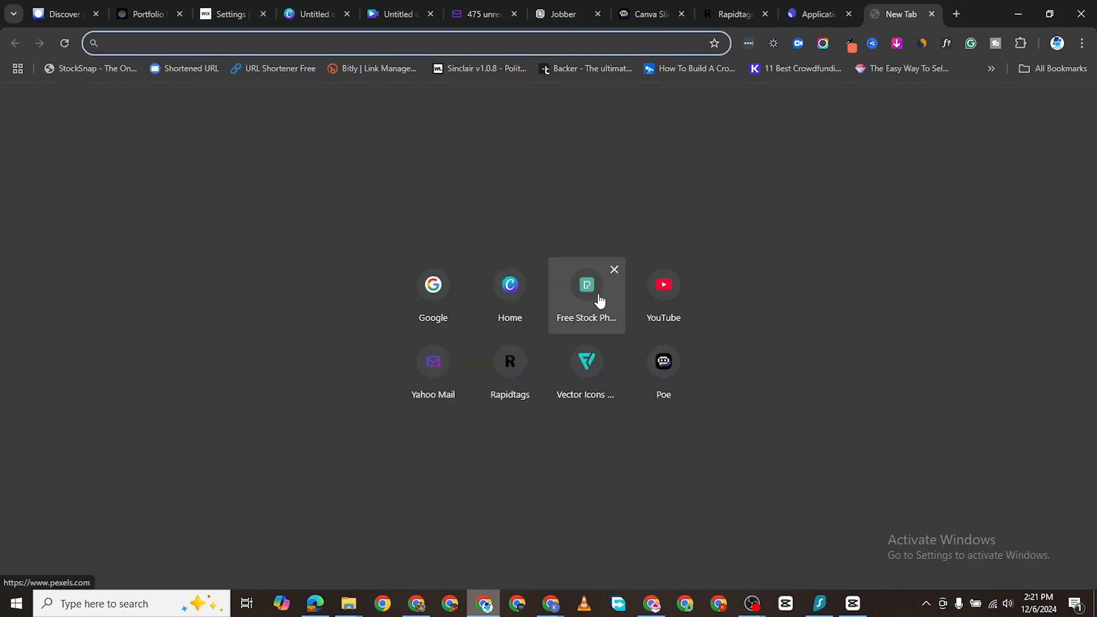
pyautogui.click(596, 300)
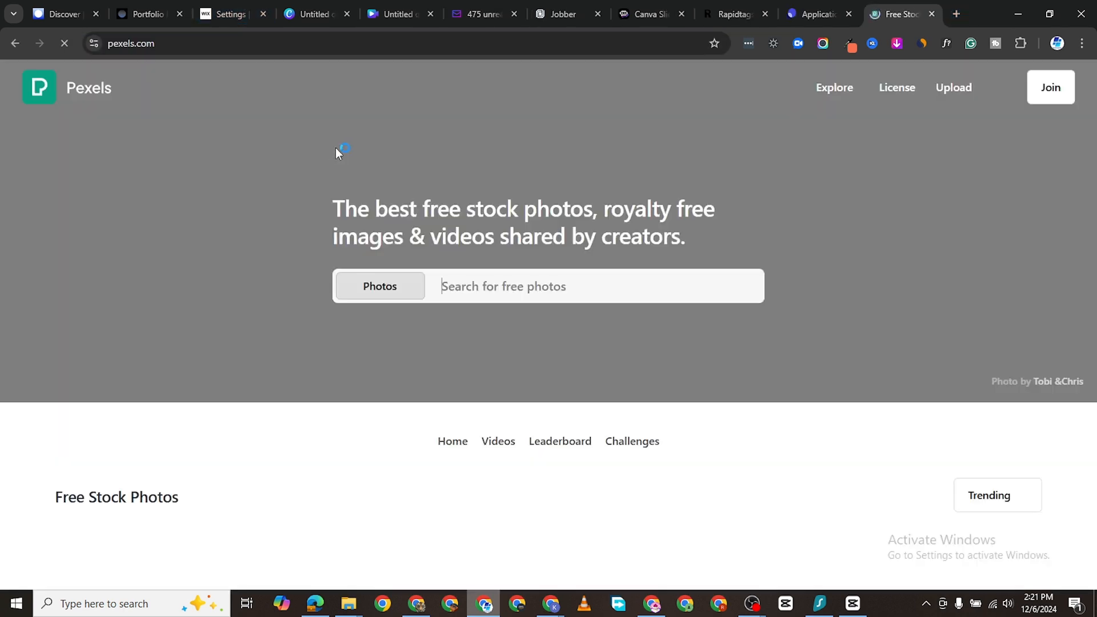
pyautogui.write('pexels')
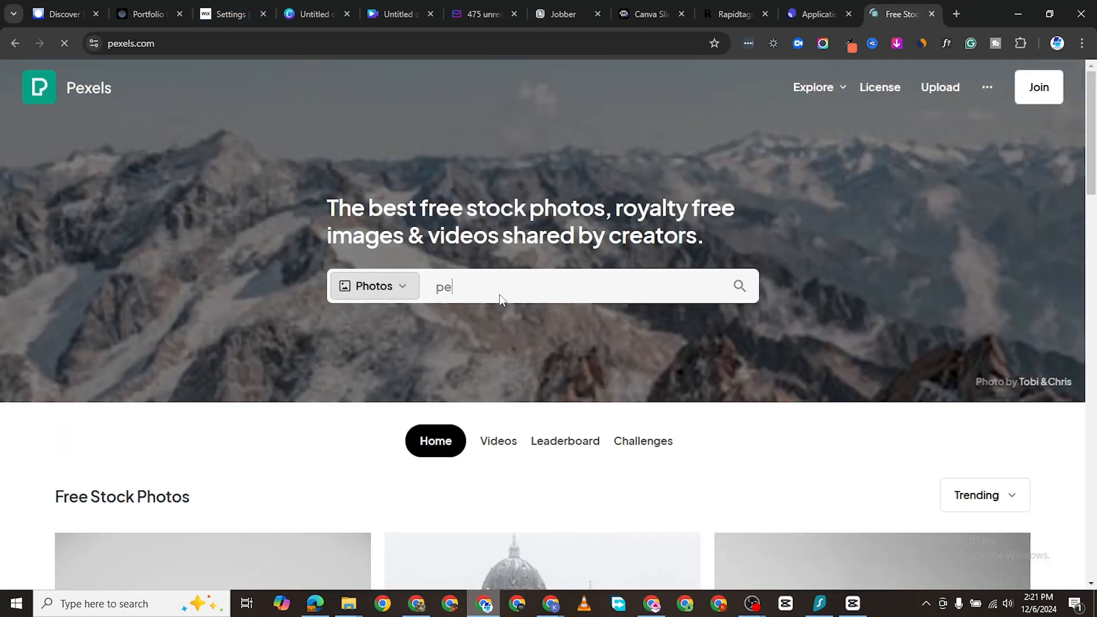
pyautogui.press('BackSpace')
pyautogui.press('BackSpace')
pyautogui.press('BackSpace')
pyautogui.press('BackSpace')
pyautogui.press('BackSpace')
pyautogui.press('BackSpace')
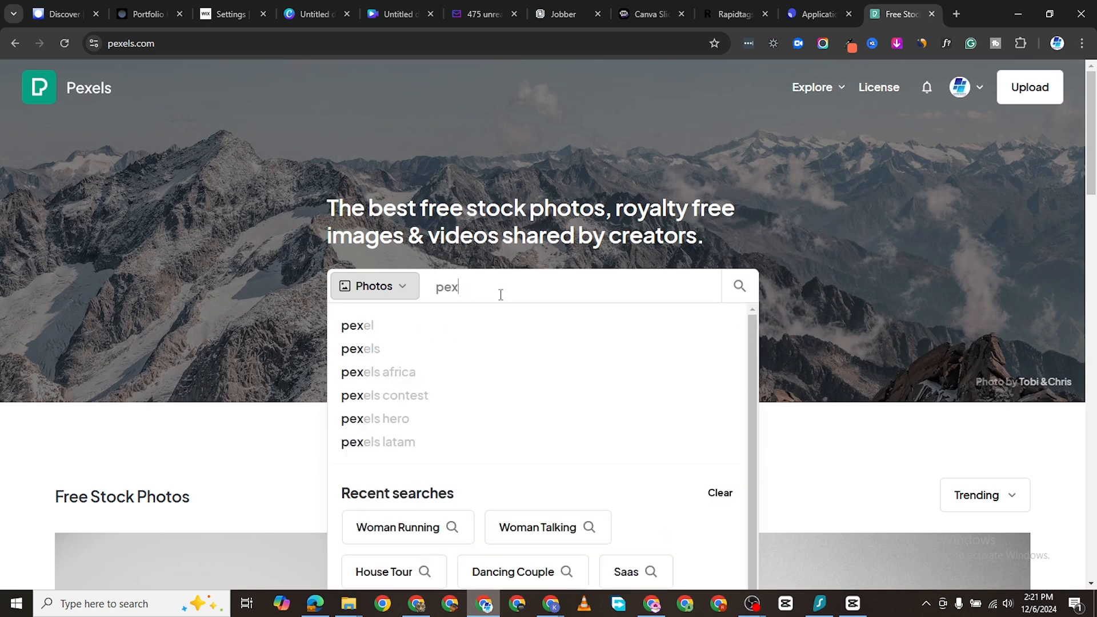
pyautogui.write('dis')
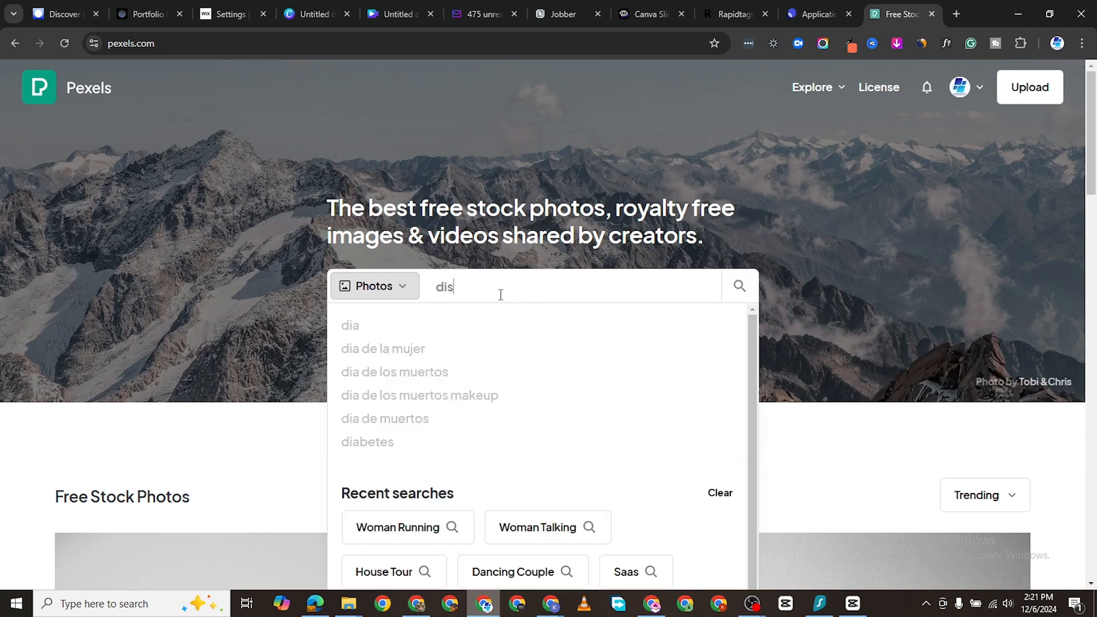
pyautogui.write('hwasher')
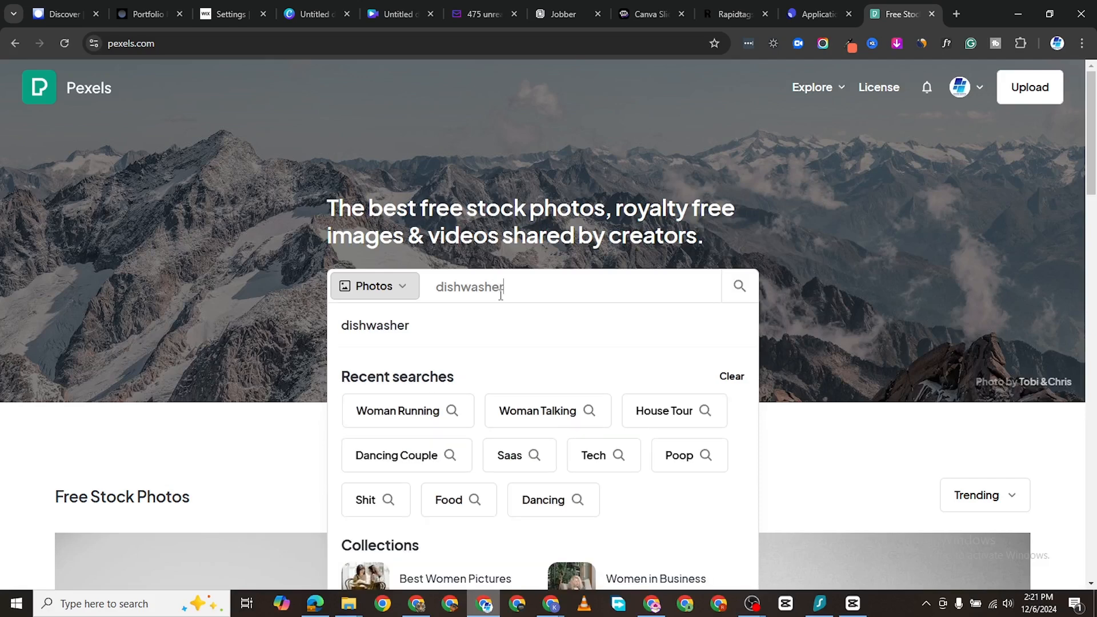
pyautogui.press('Return')
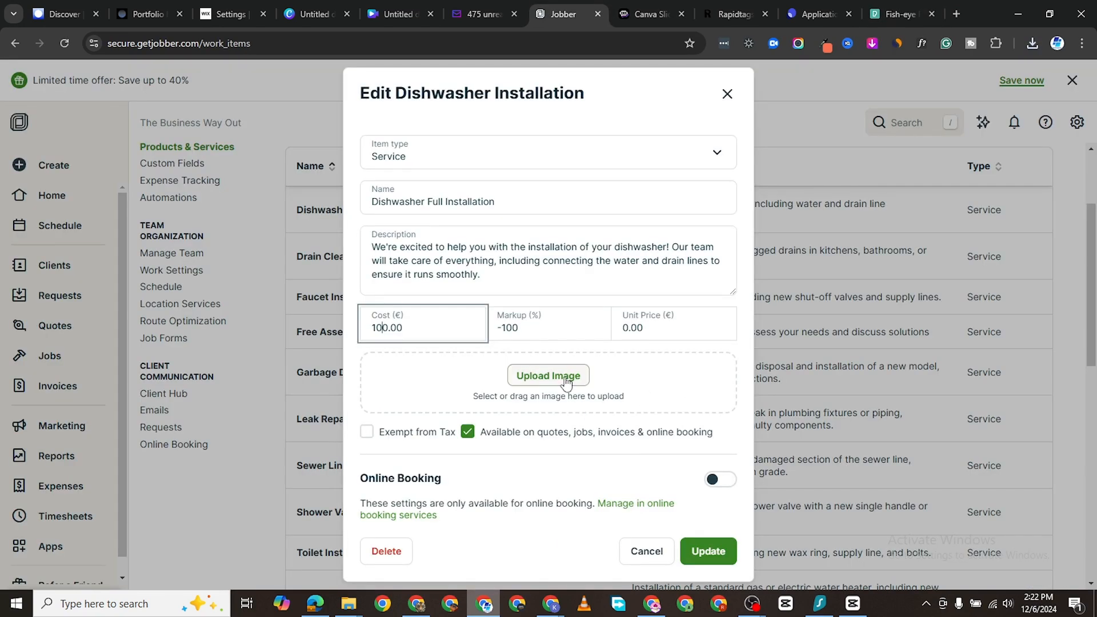
pyautogui.click(565, 380)
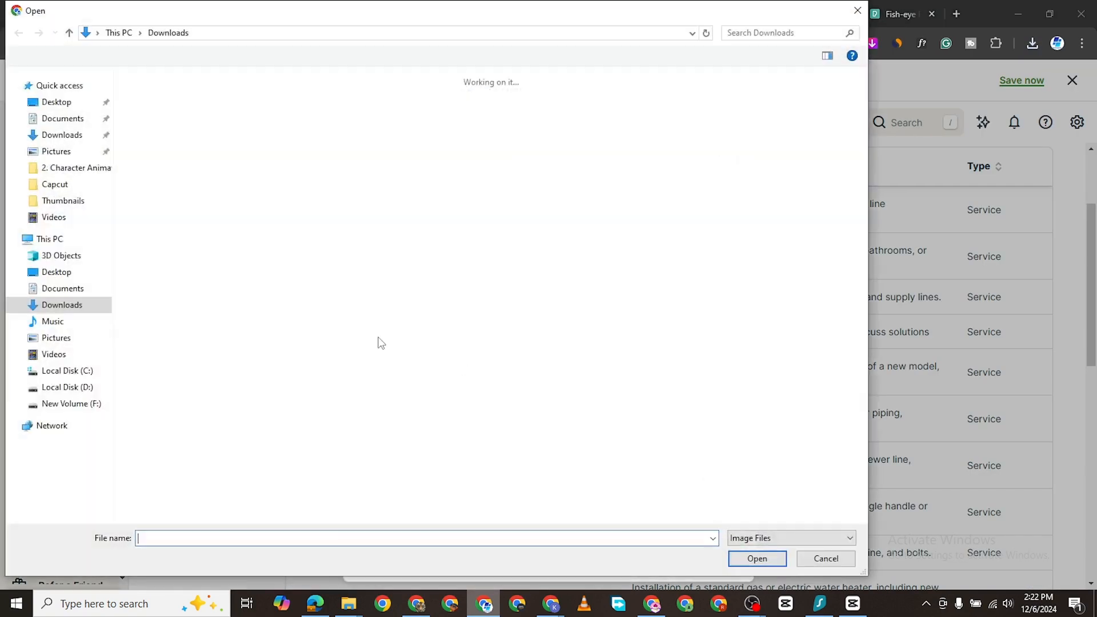
# Step: Attach the downloaded dishwasher photo and update the Dishwasher Full Installation service
pyautogui.doubleClick(171, 129)
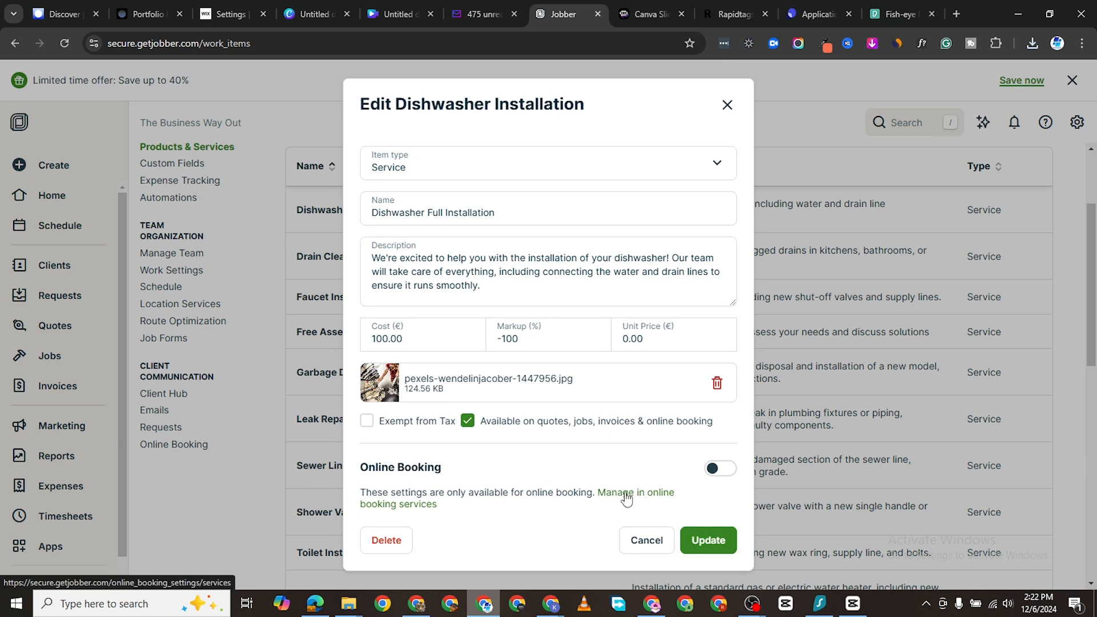
pyautogui.click(707, 540)
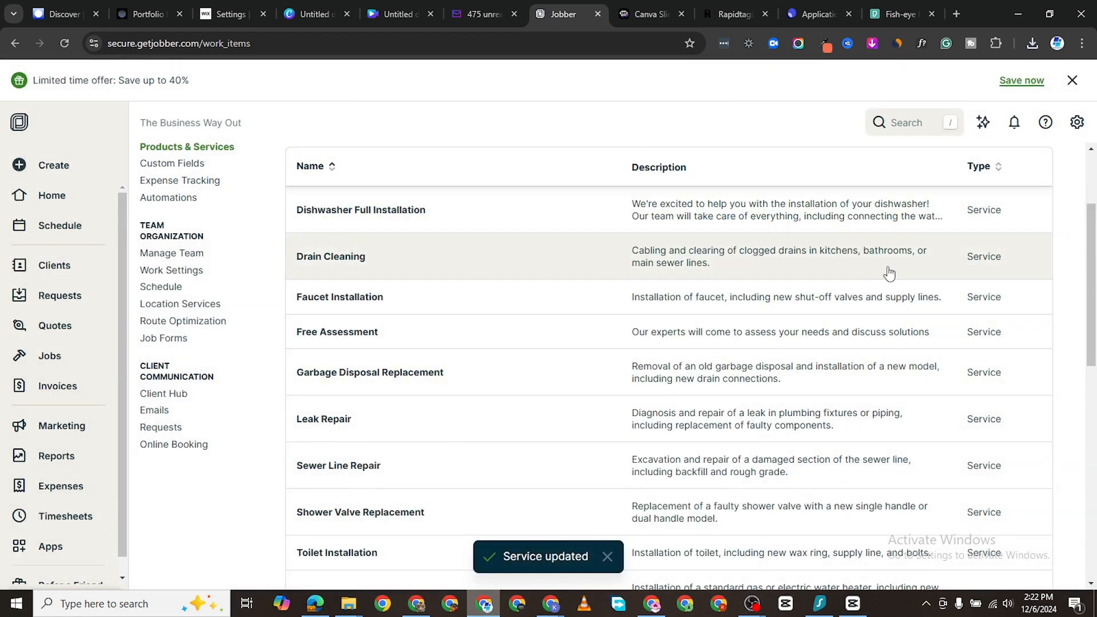
# Step: Glance at the Drain Cleaning and new item forms without changes, then go to Branding settings
pyautogui.click(643, 255)
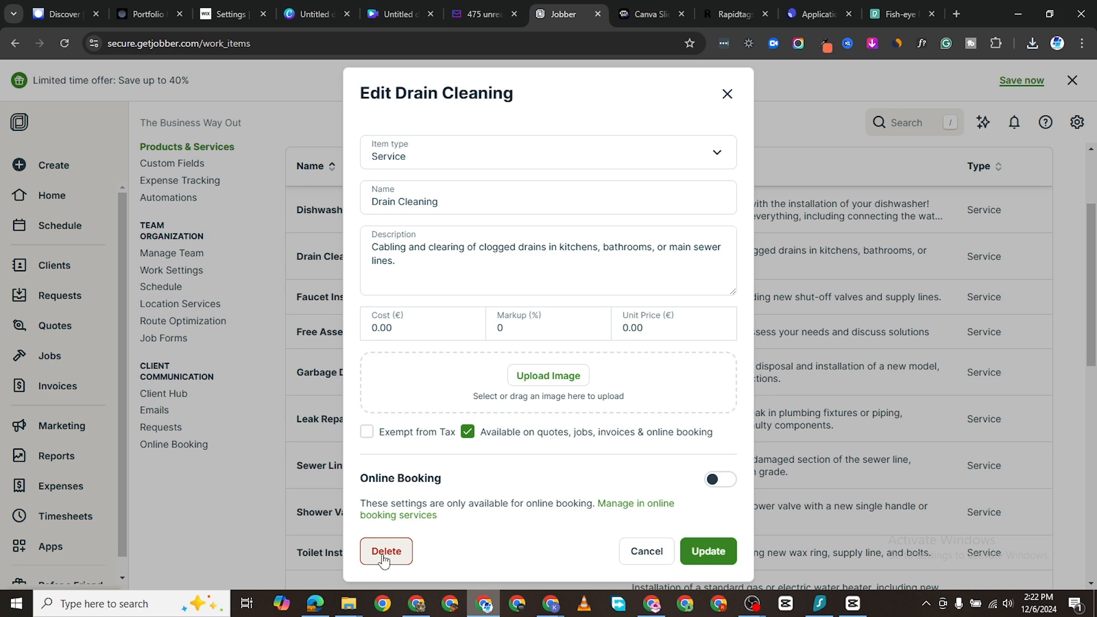
pyautogui.click(726, 94)
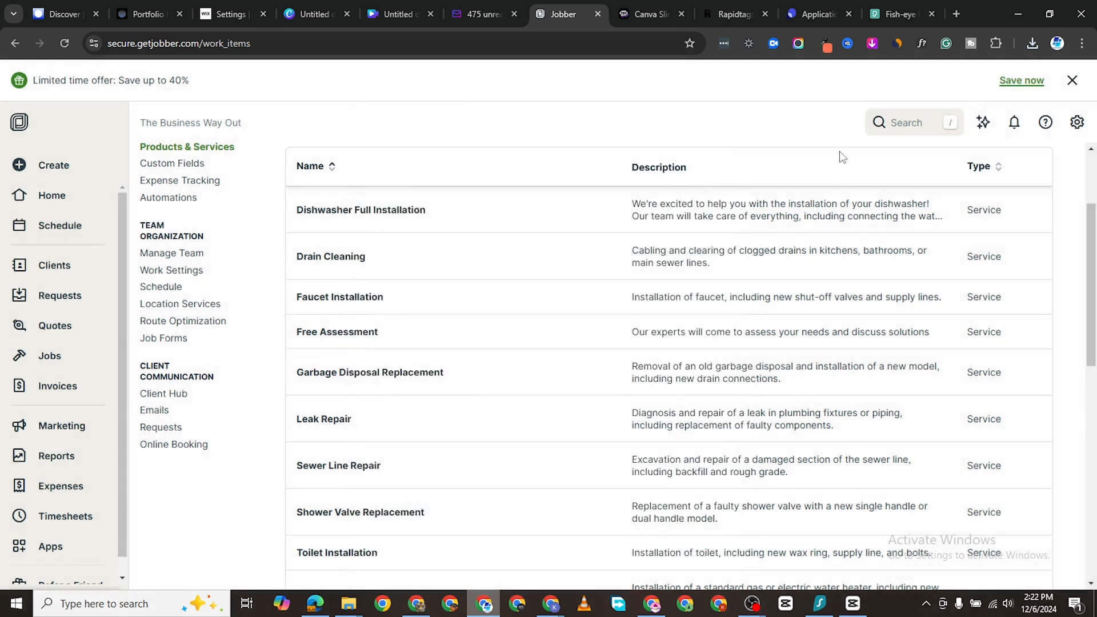
pyautogui.scroll(-4, 482, 236)
pyautogui.scroll(6, 529, 394)
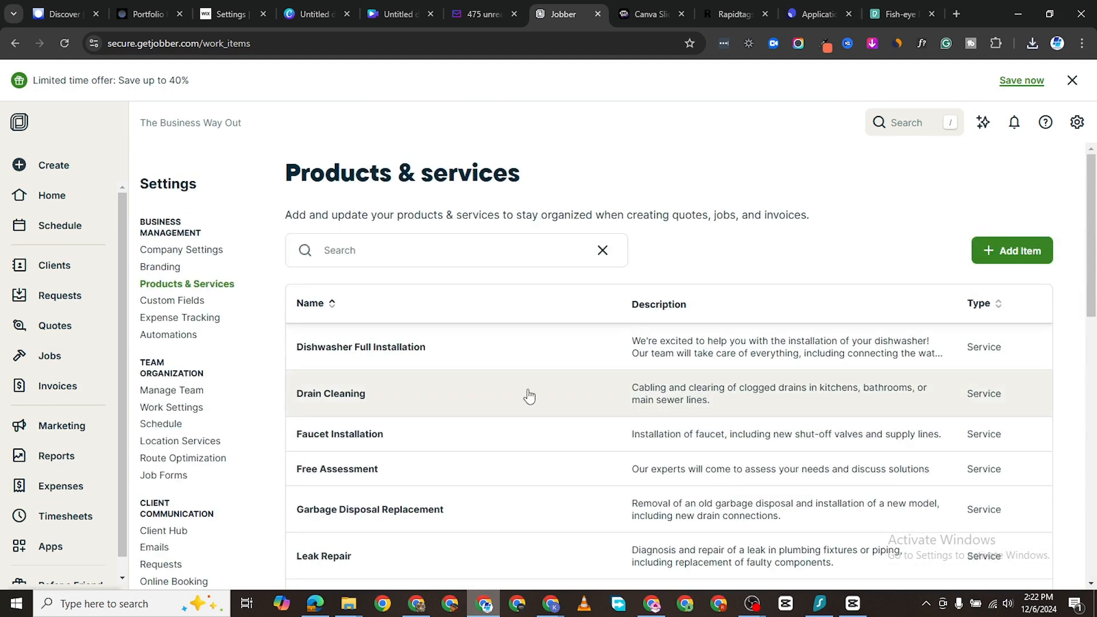
pyautogui.click(1025, 260)
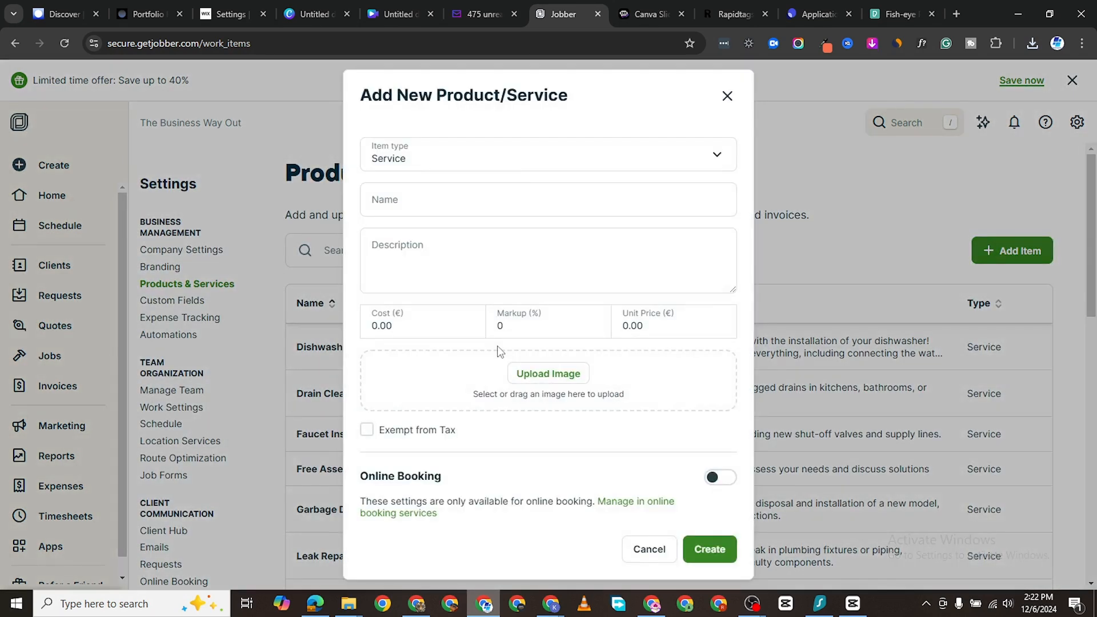
pyautogui.click(719, 97)
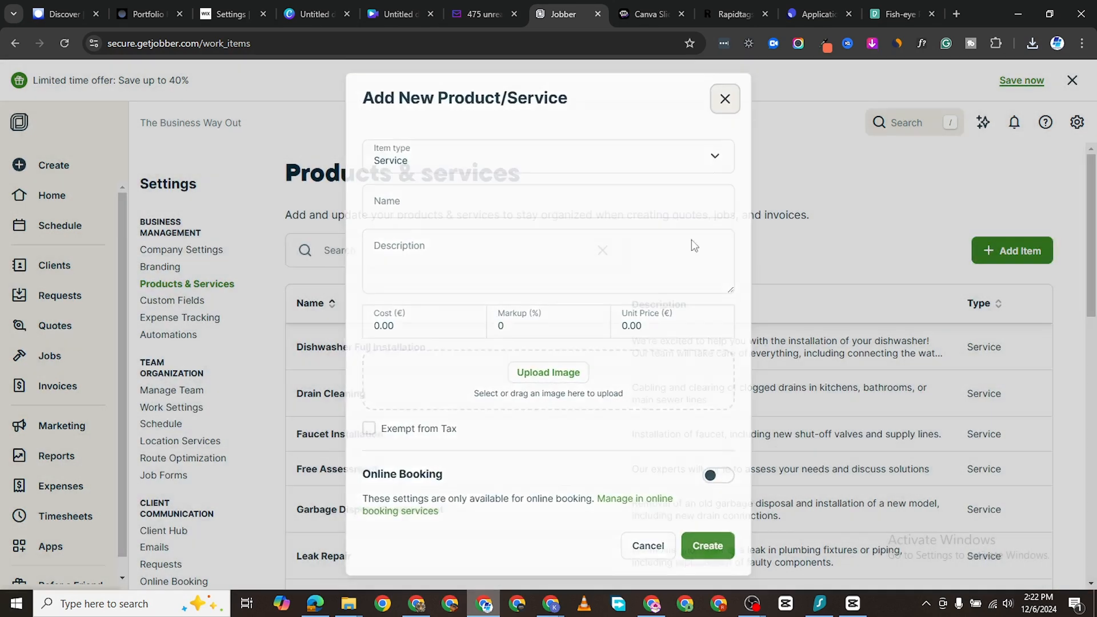
pyautogui.scroll(-1, 177, 428)
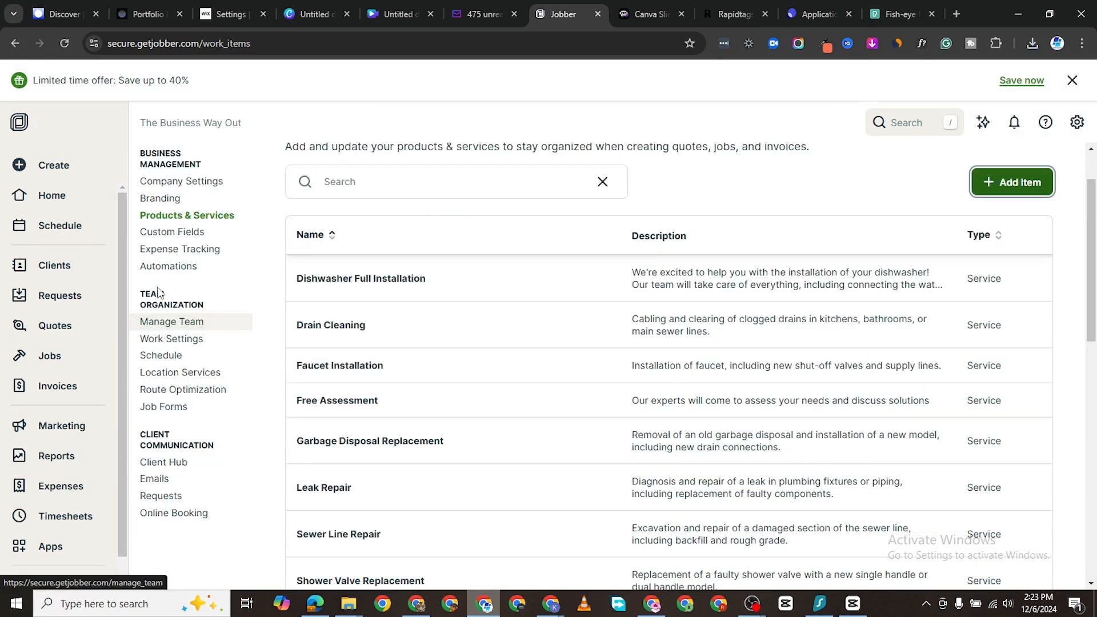
pyautogui.click(169, 203)
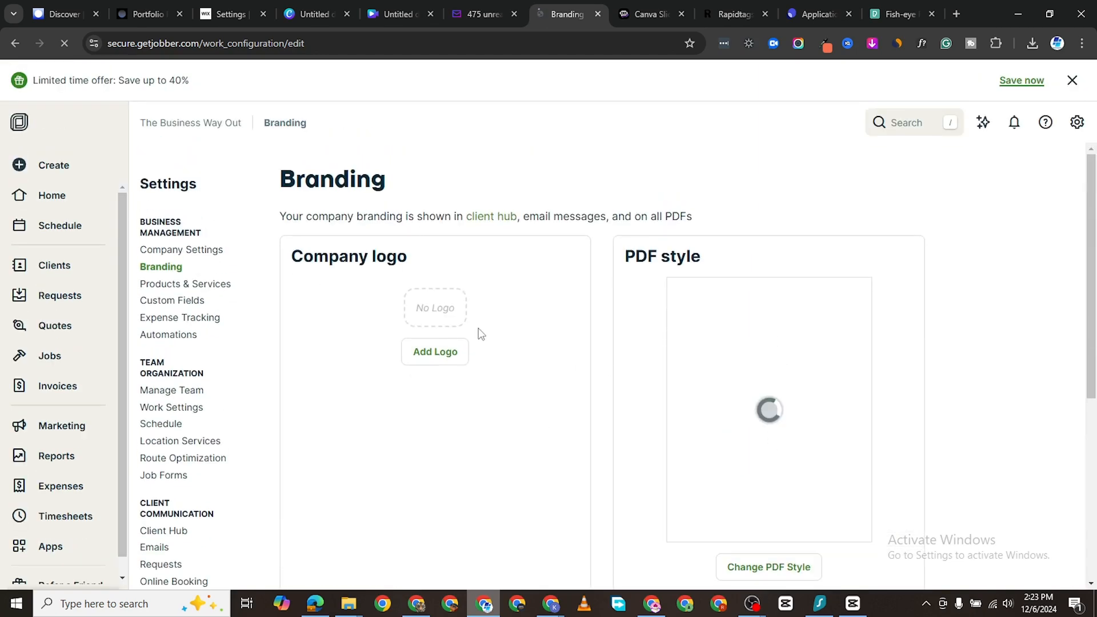
# Step: View the Expense Tracking settings, then the Automations settings with quote and invoice follow-ups
pyautogui.click(183, 325)
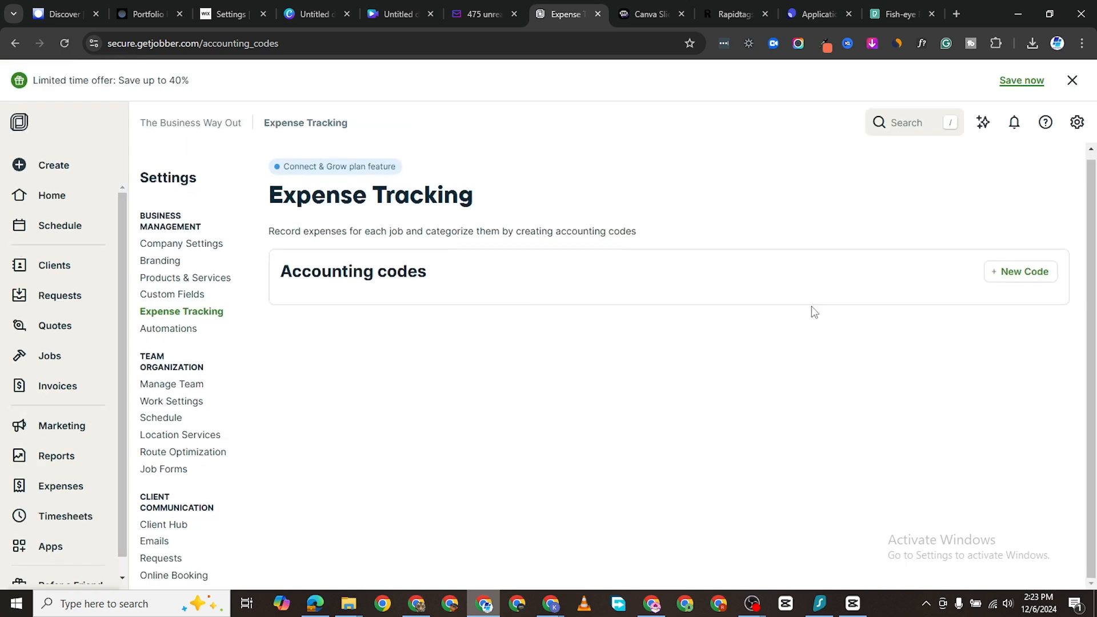
pyautogui.click(167, 333)
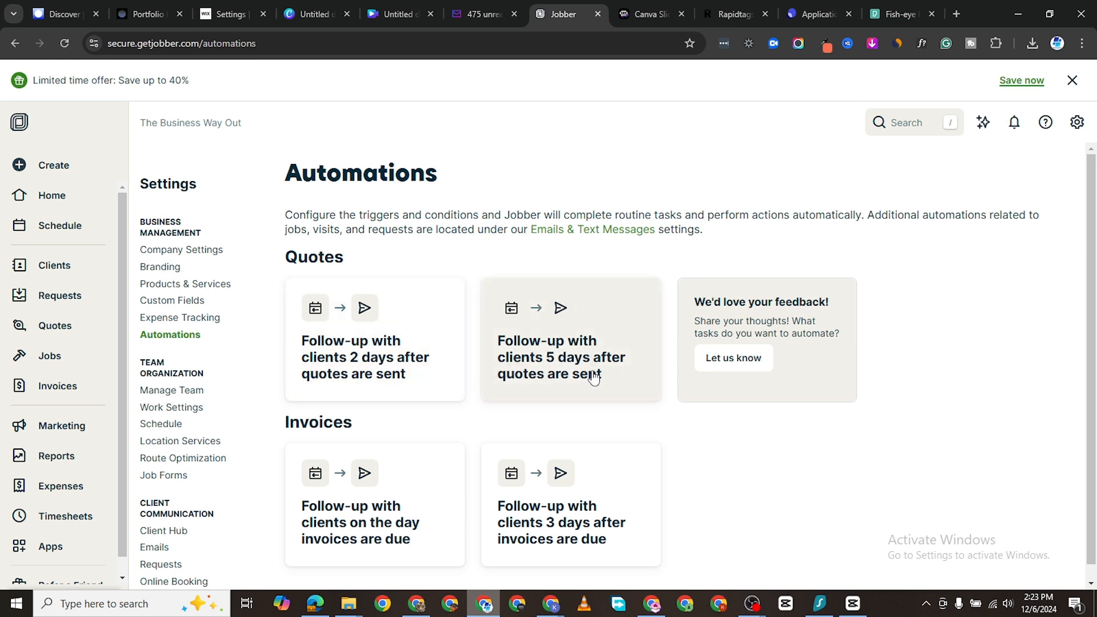
# Step: Change the quote follow-up delay from 5 to 6 days and save the rule
pyautogui.click(574, 366)
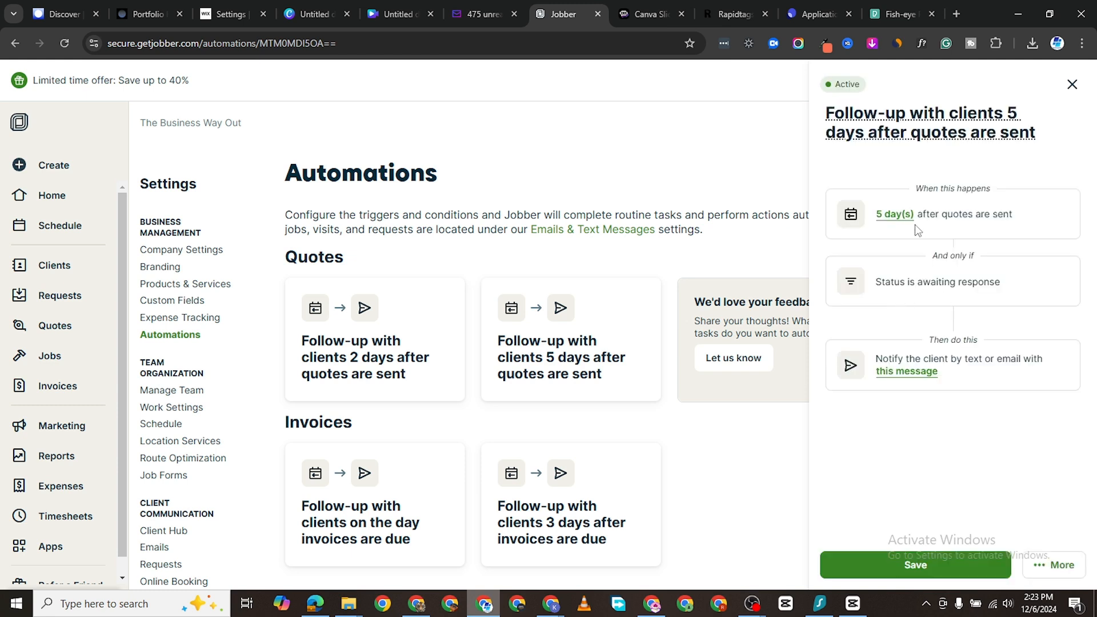
pyautogui.click(889, 219)
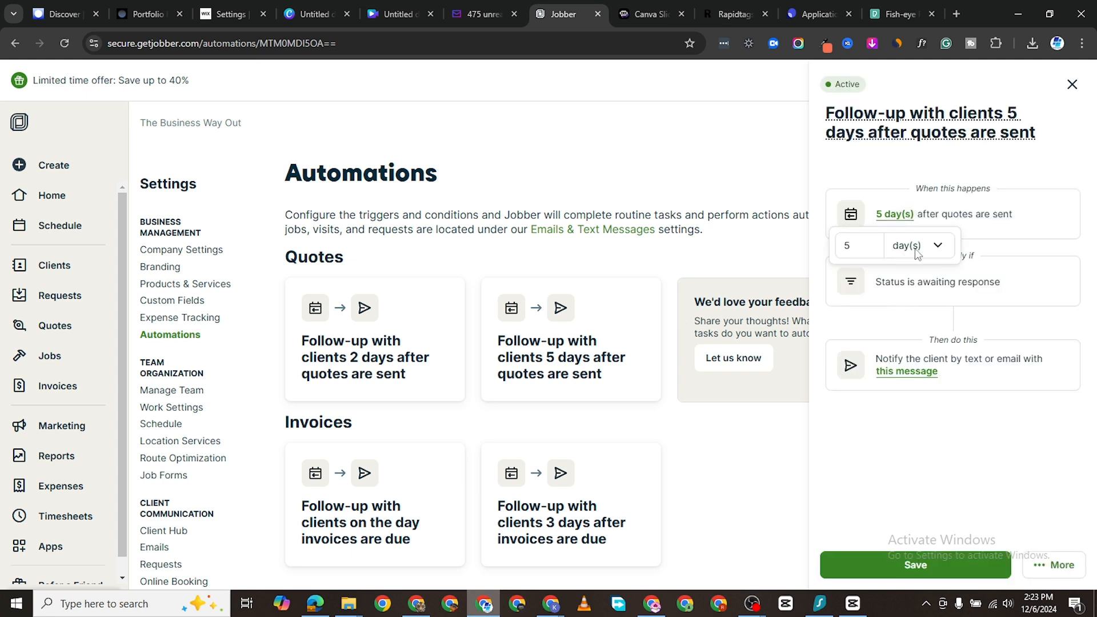
pyautogui.click(845, 245)
pyautogui.click(870, 241)
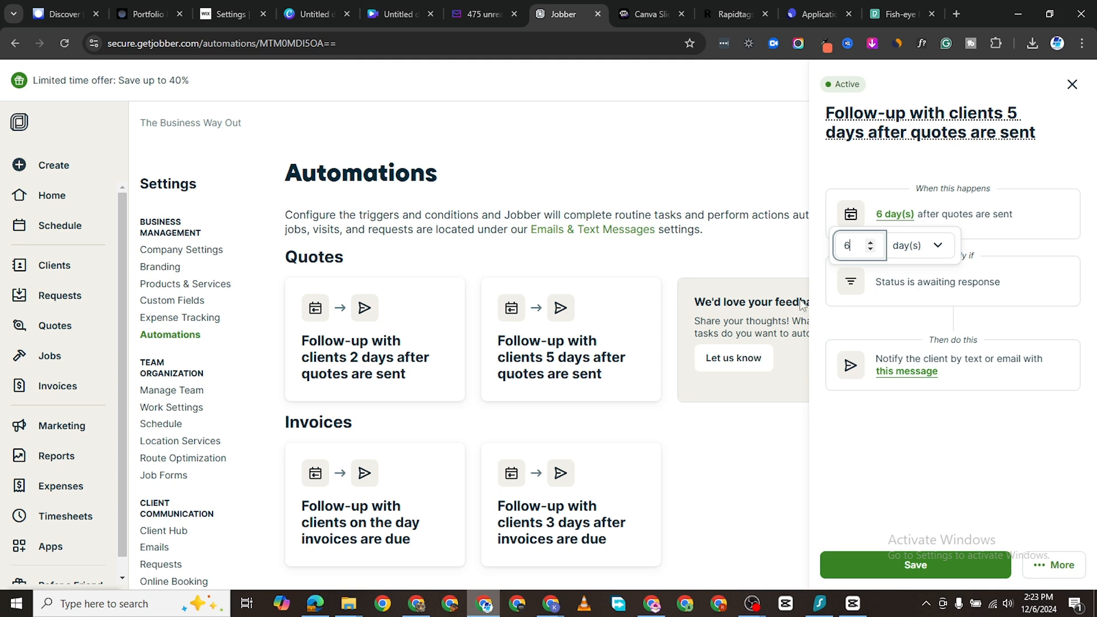
pyautogui.click(912, 566)
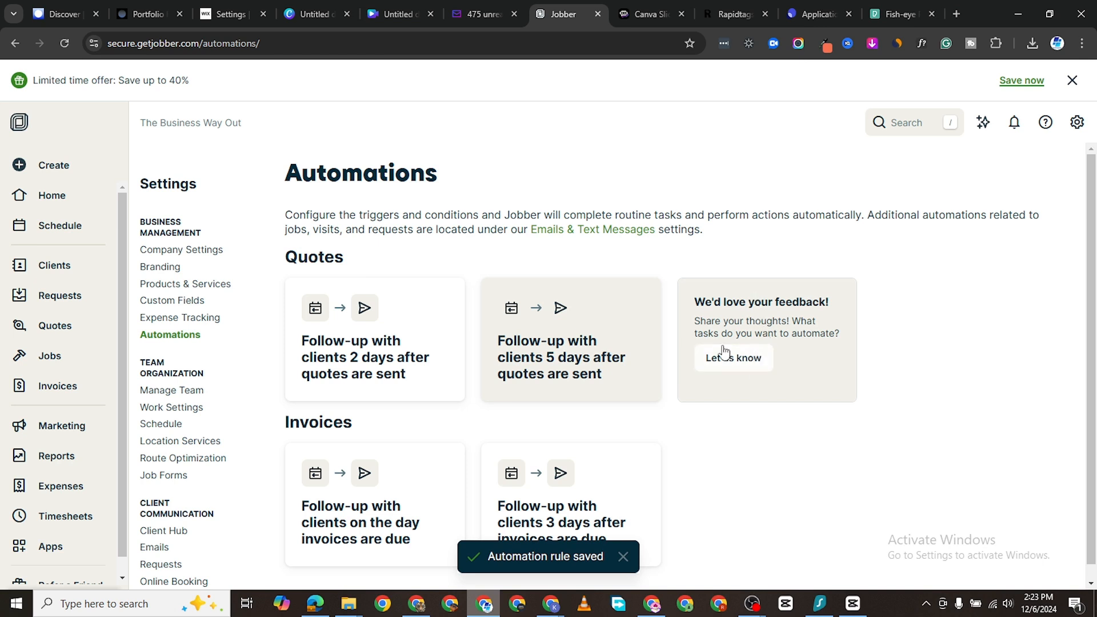
pyautogui.scroll(-1, 724, 353)
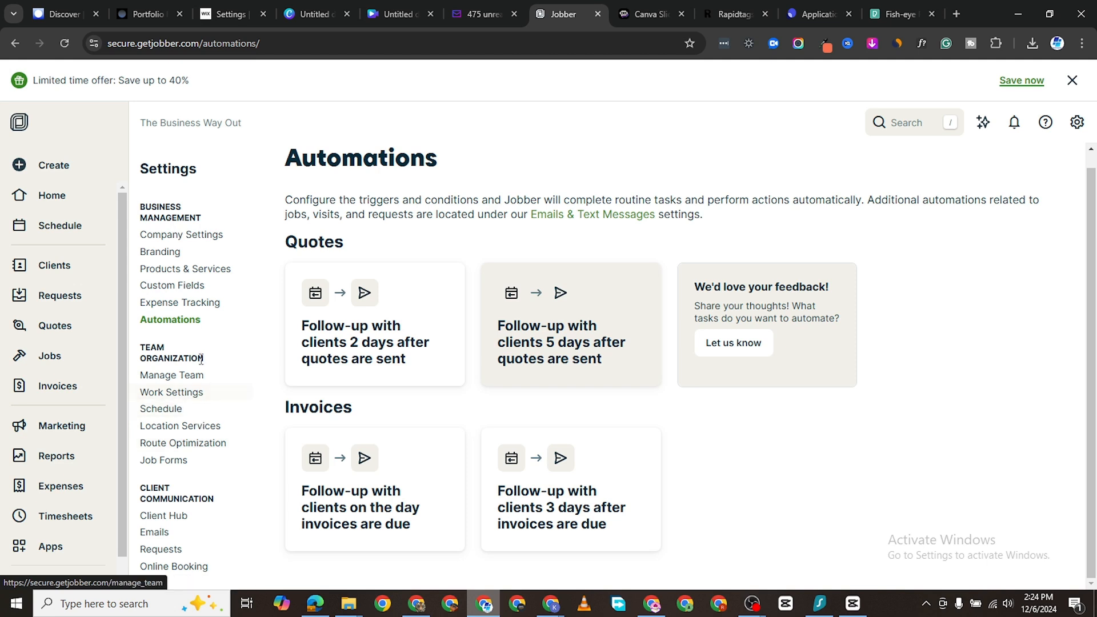
# Step: Open Manage Team and look over the current team members
pyautogui.click(188, 377)
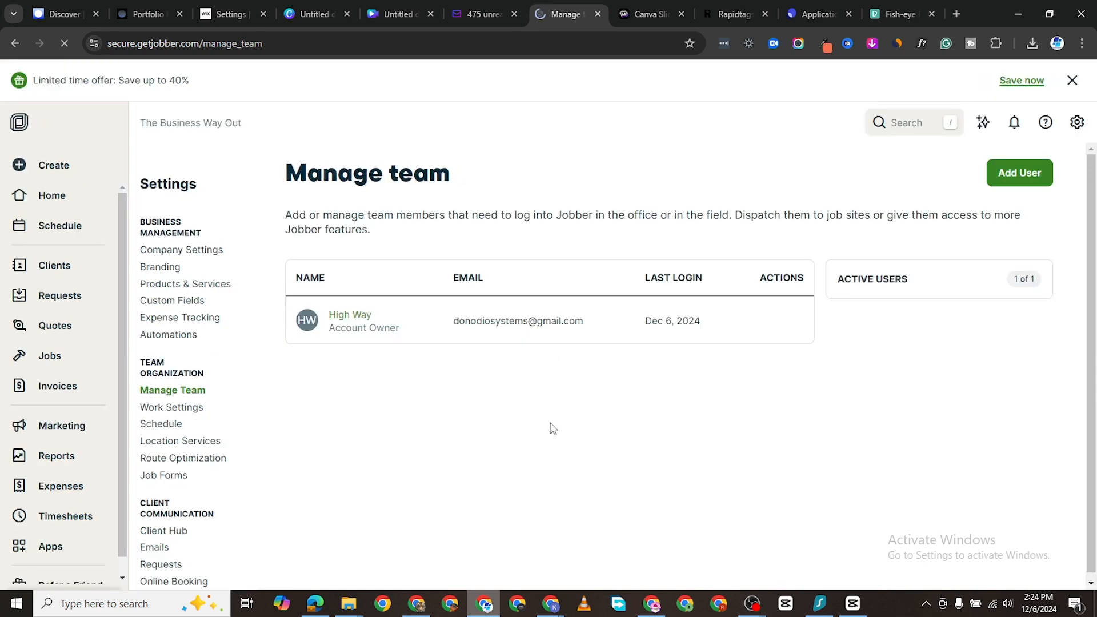
pyautogui.scroll(-2, 543, 394)
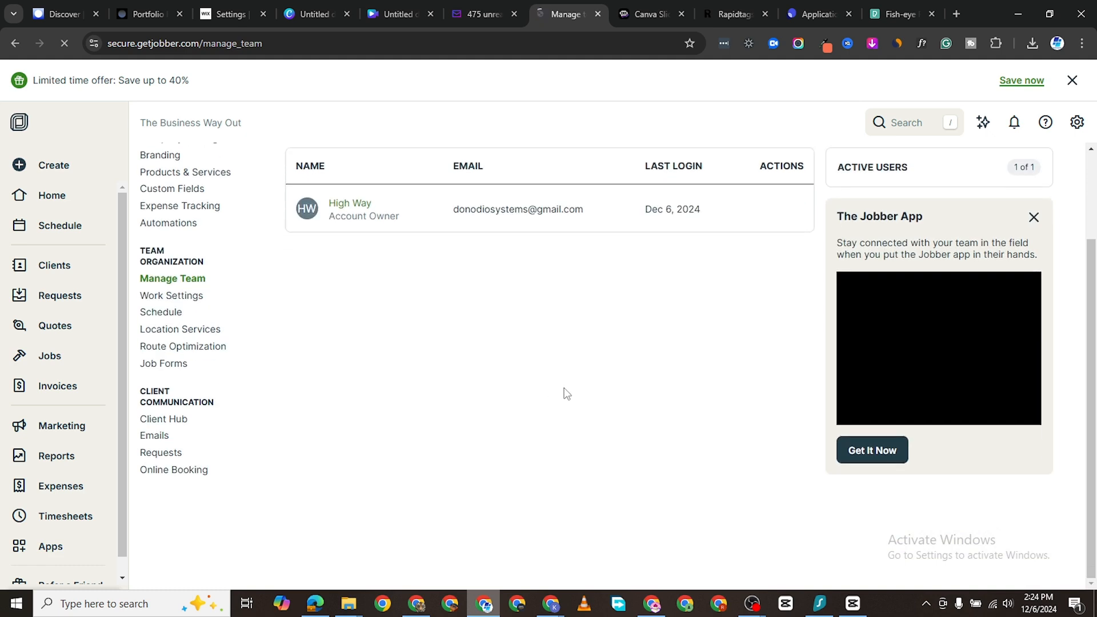
pyautogui.scroll(2, 563, 392)
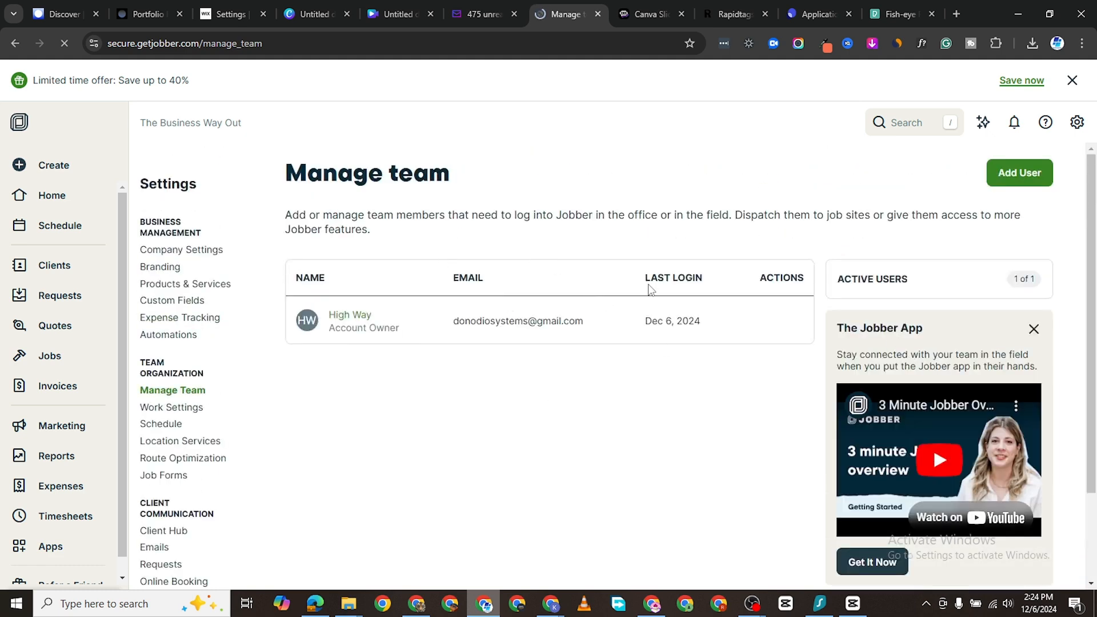
# Step: Start adding a new user and review its permission levels, including the Limited worker description
pyautogui.click(1006, 179)
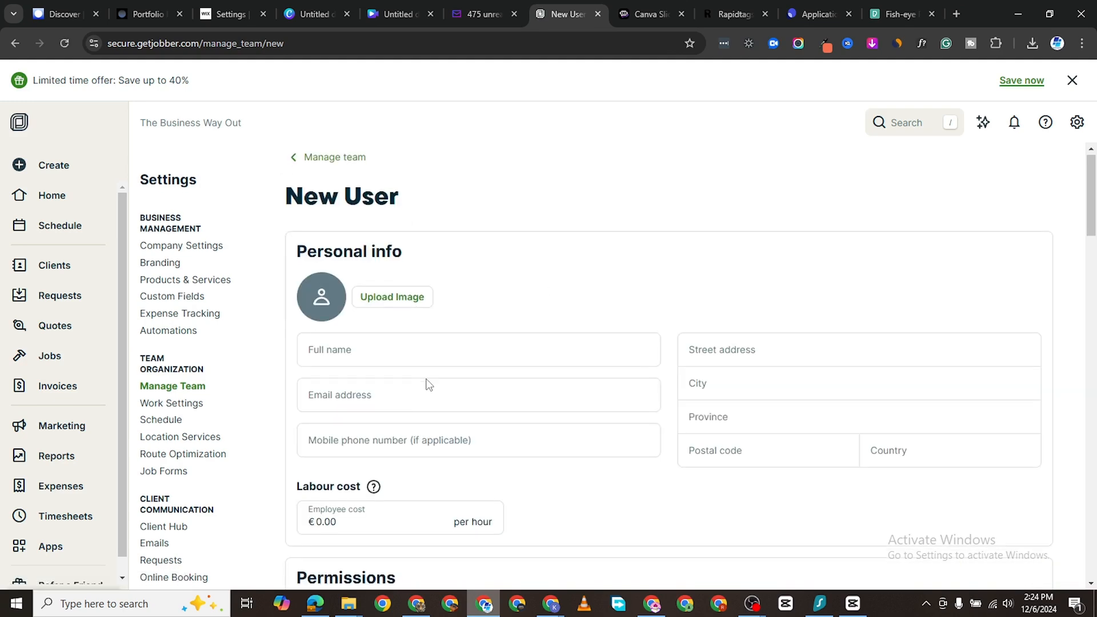
pyautogui.scroll(-6, 426, 384)
pyautogui.scroll(-2, 417, 377)
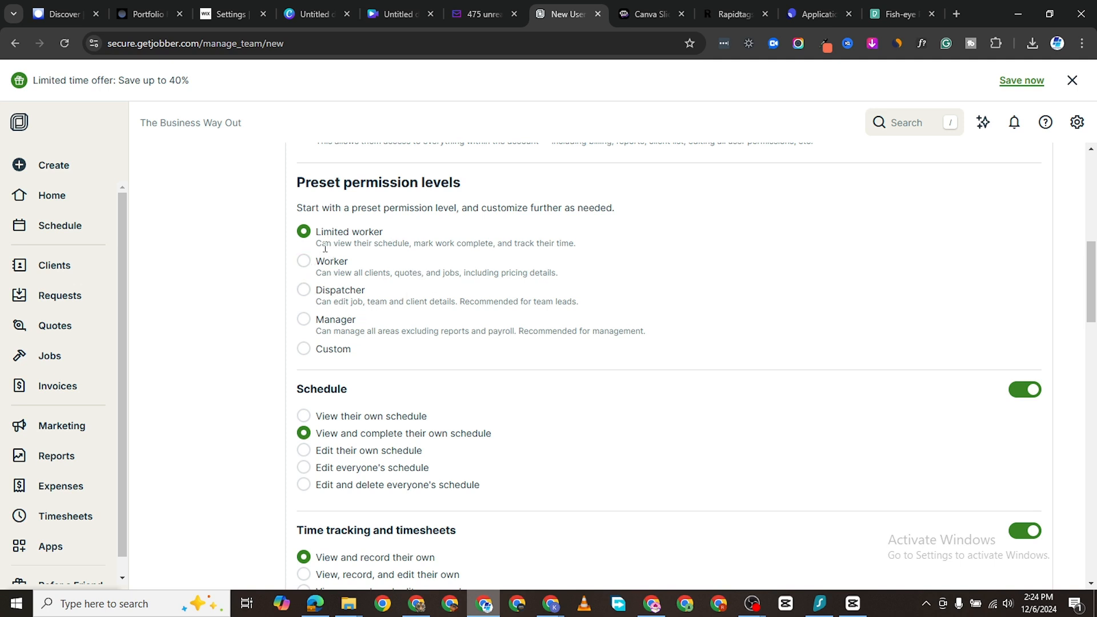
pyautogui.moveTo(318, 247); pyautogui.dragTo(627, 247)
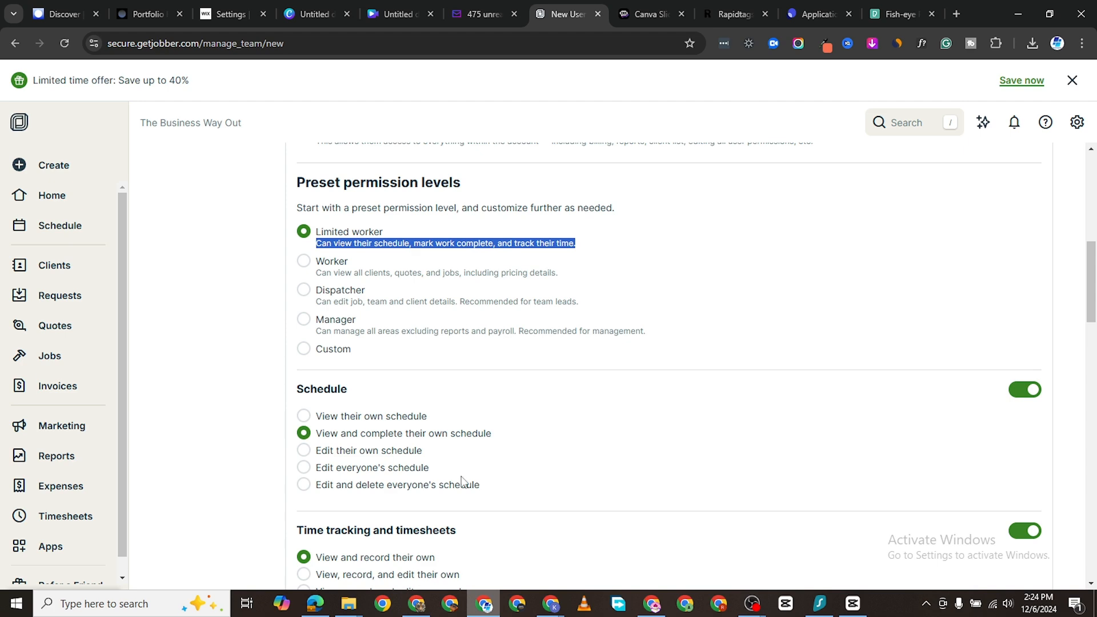
pyautogui.scroll(-6, 462, 481)
pyautogui.scroll(3, 387, 375)
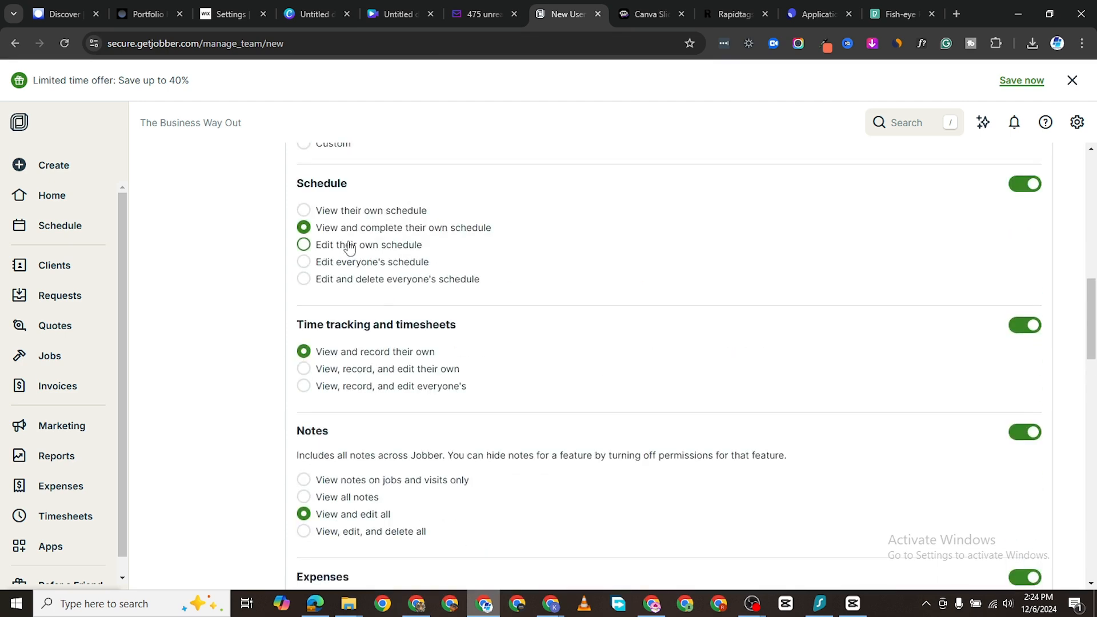
pyautogui.scroll(2, 337, 240)
pyautogui.scroll(-1, 354, 315)
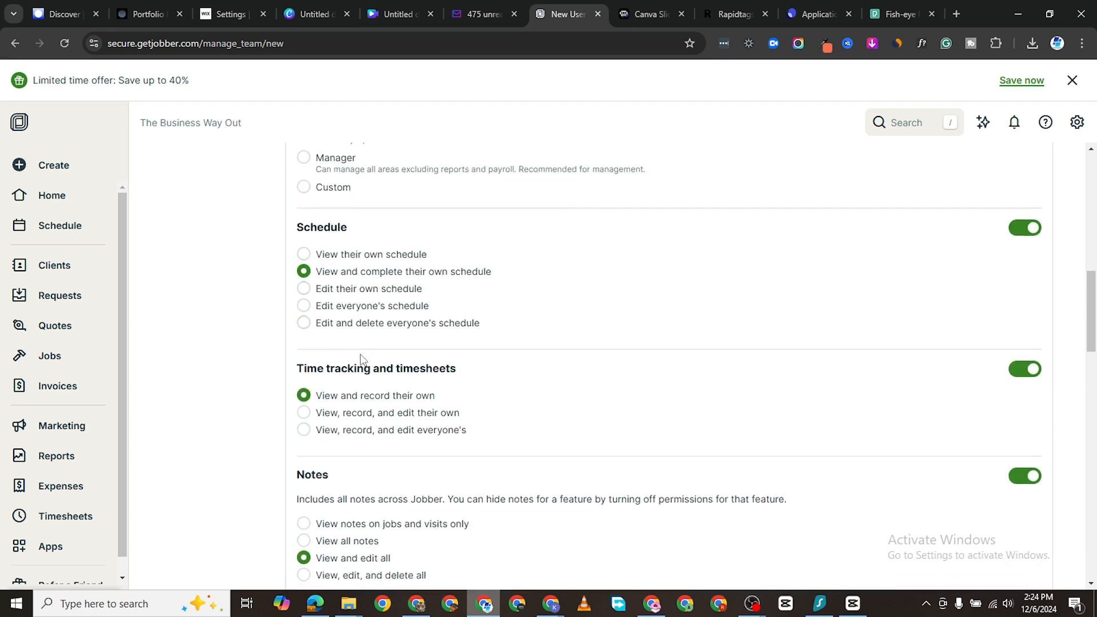
pyautogui.scroll(-2, 360, 358)
pyautogui.scroll(-5, 362, 411)
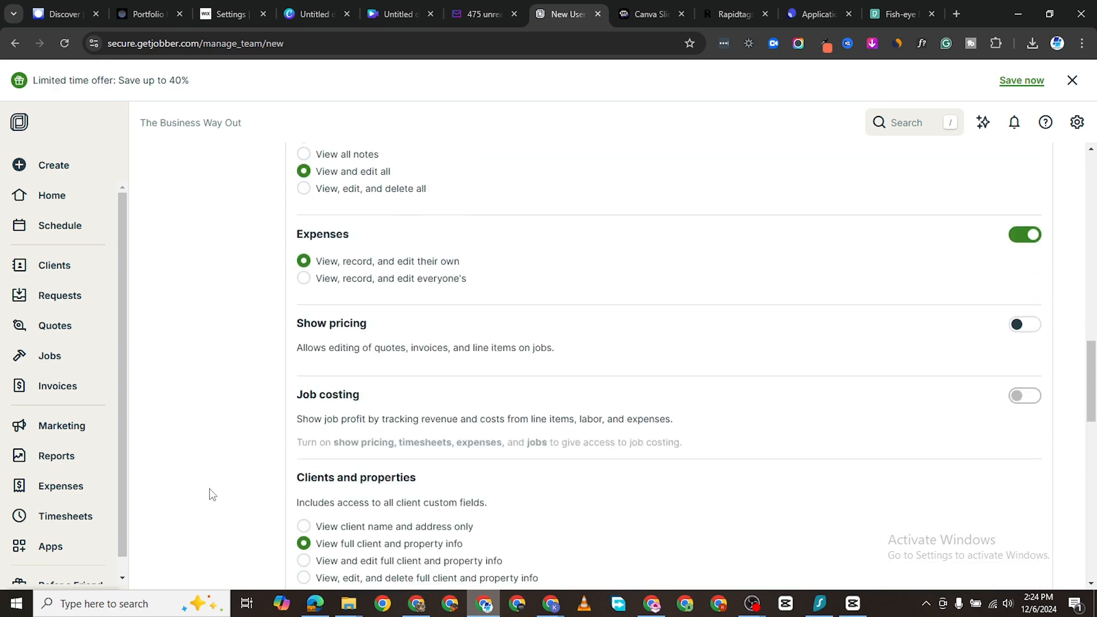
pyautogui.scroll(11, 264, 272)
pyautogui.scroll(1, 226, 279)
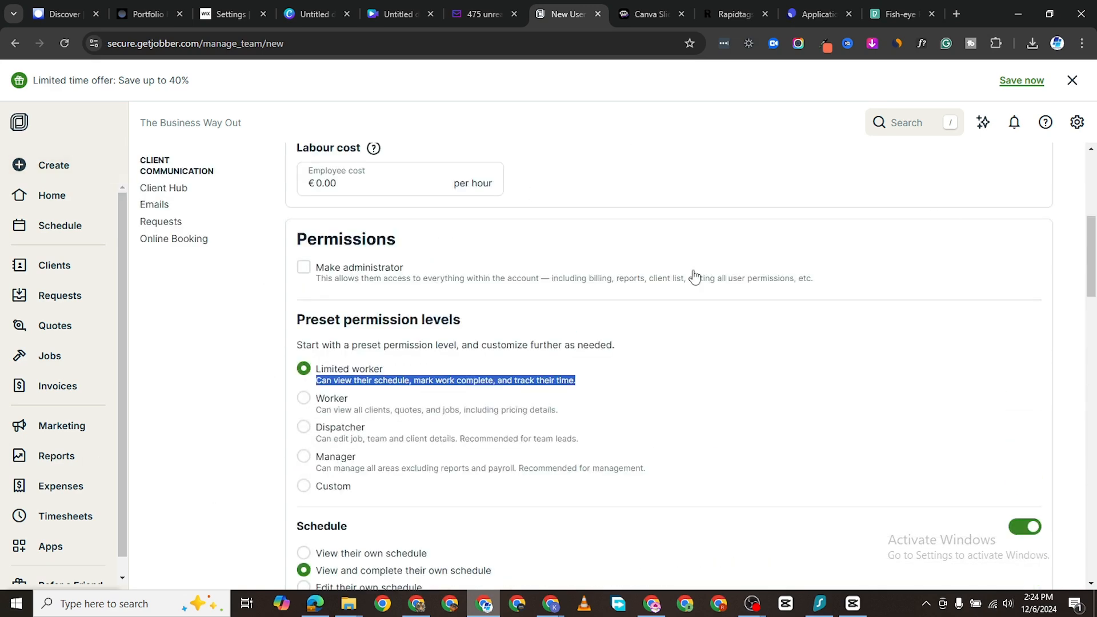
pyautogui.scroll(4, 691, 285)
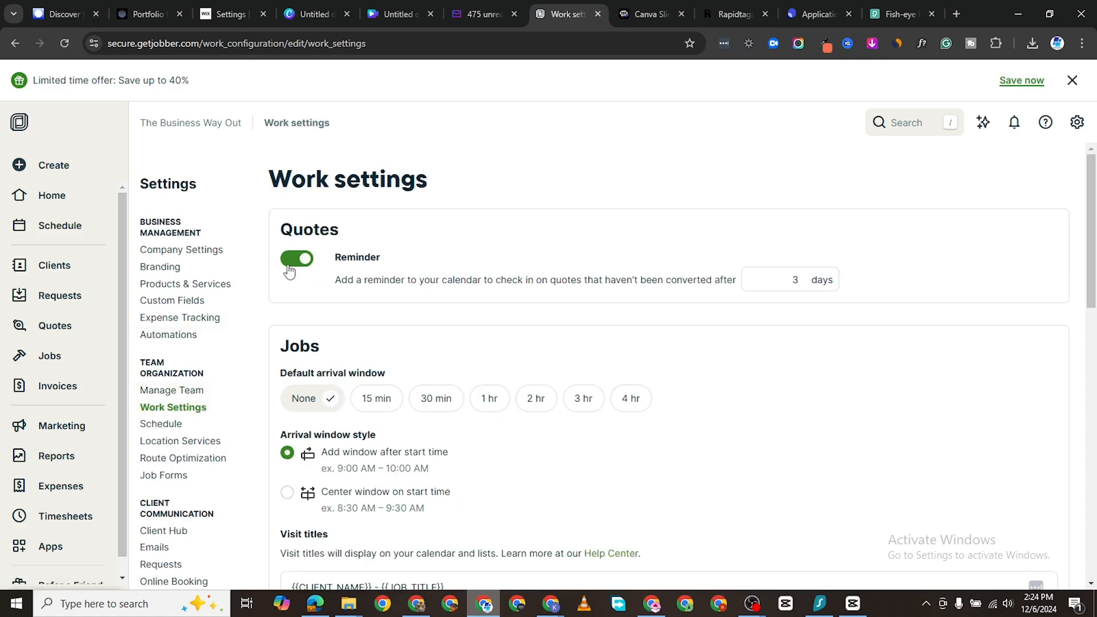
# Step: Review the quote, job and invoice work settings, then go to the Client Hub settings
pyautogui.scroll(-2, 476, 295)
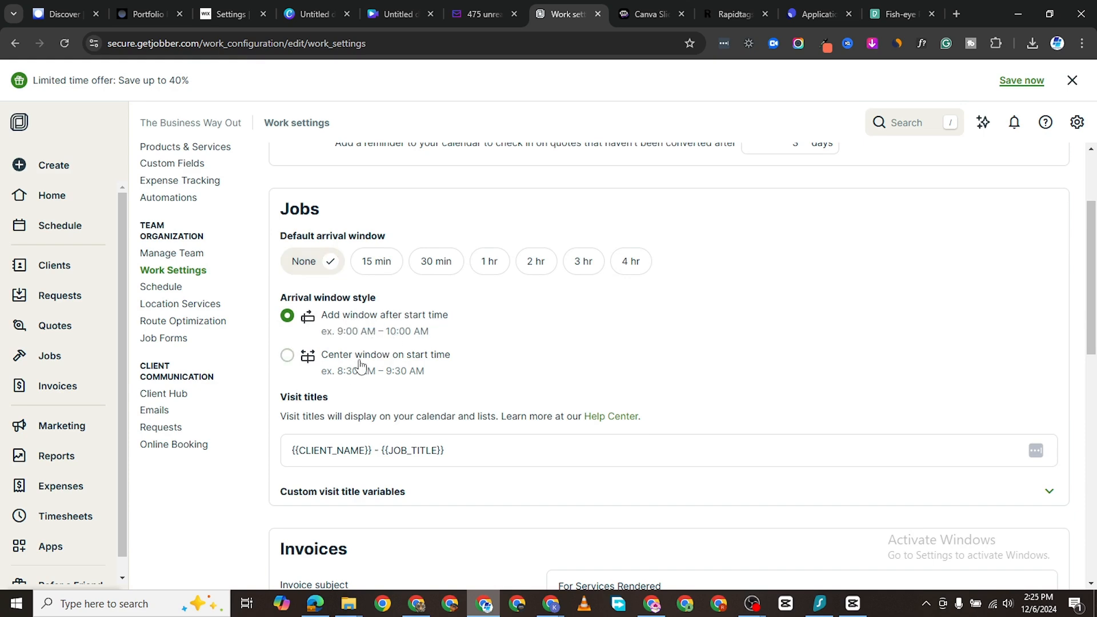
pyautogui.scroll(-2, 327, 392)
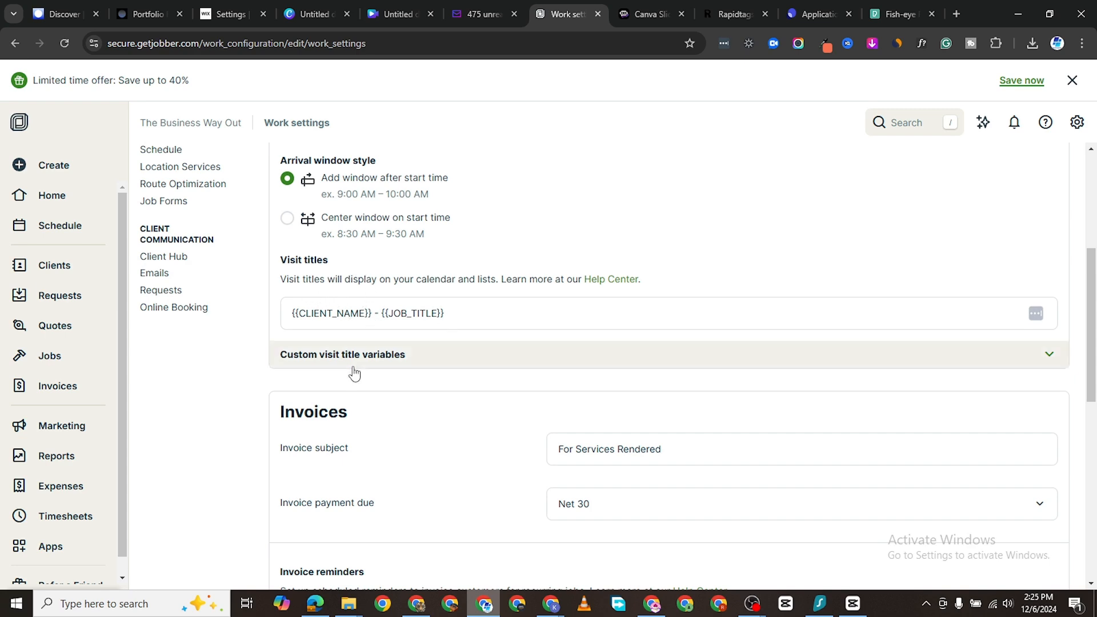
pyautogui.scroll(-3, 377, 354)
pyautogui.scroll(-4, 408, 331)
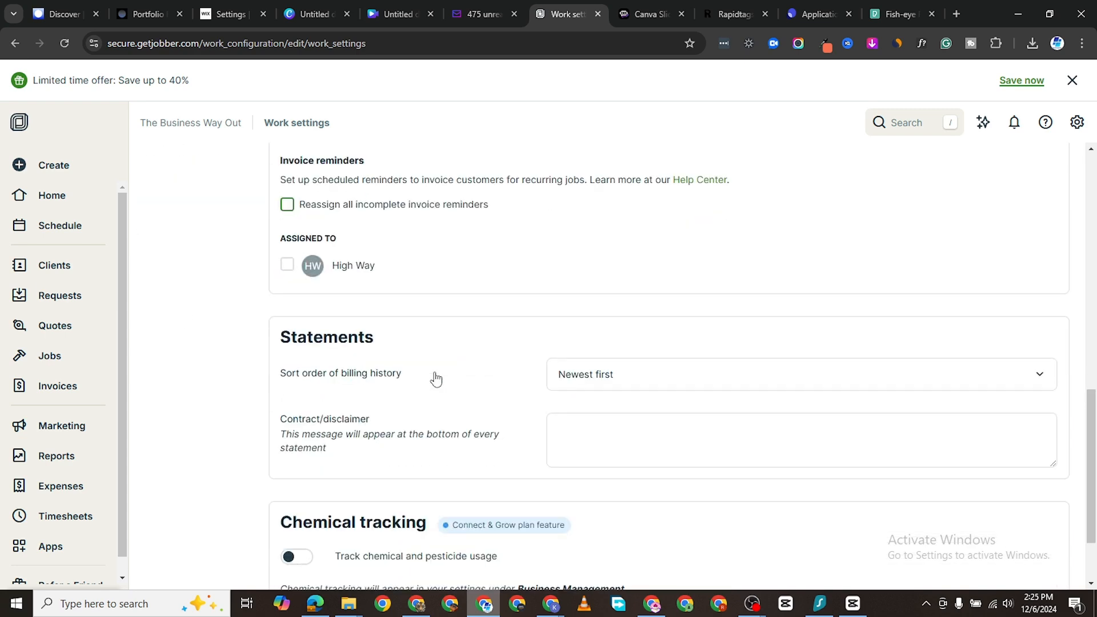
pyautogui.scroll(2, 345, 399)
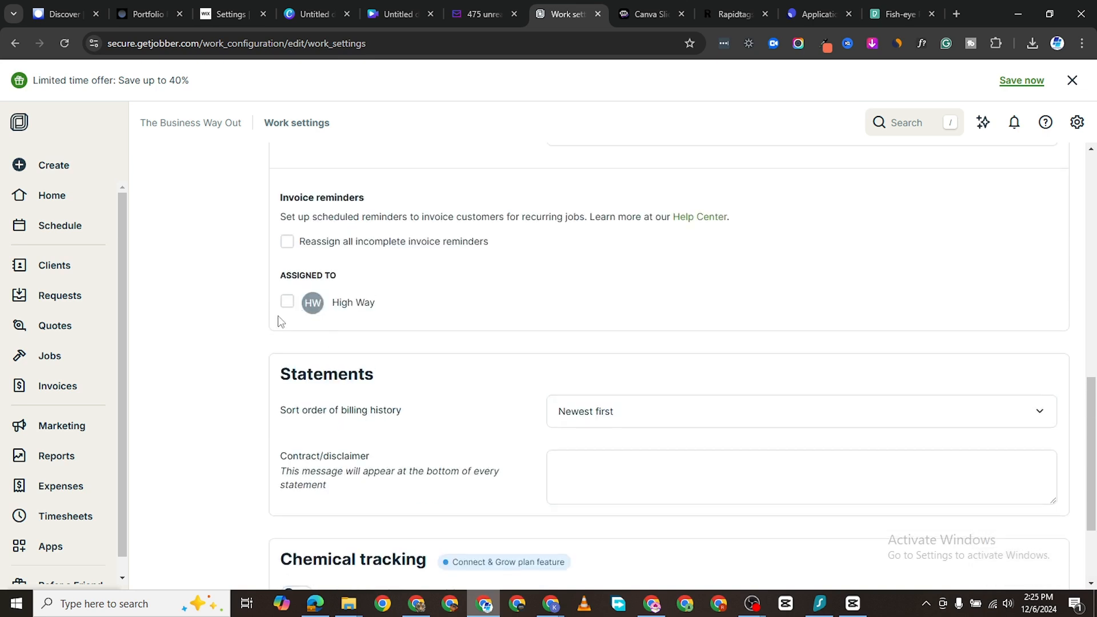
pyautogui.scroll(1, 290, 313)
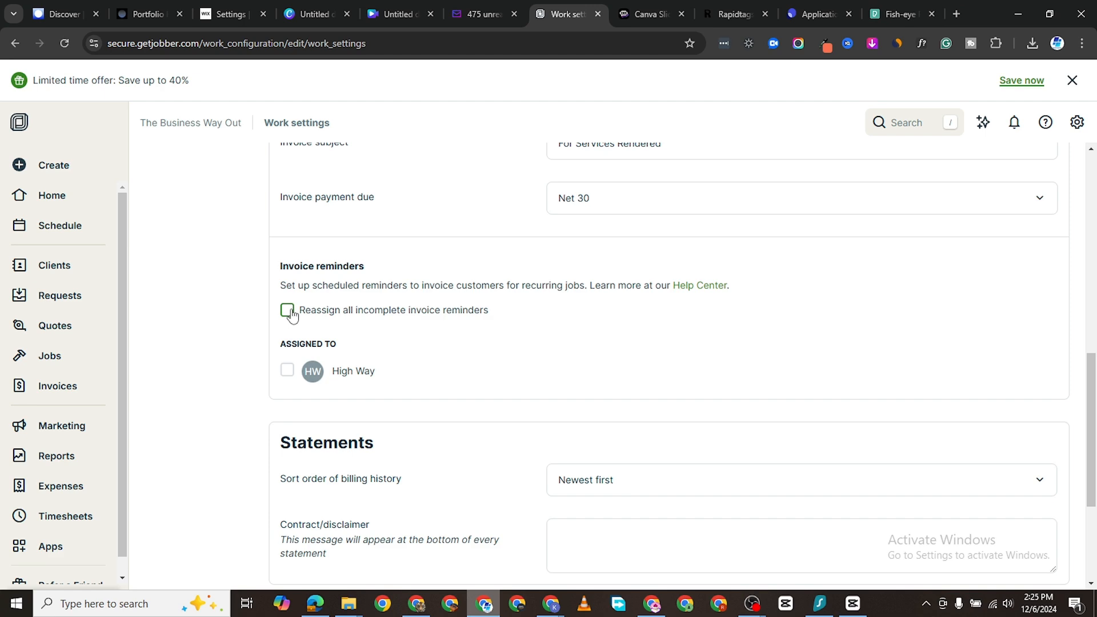
pyautogui.scroll(1, 360, 366)
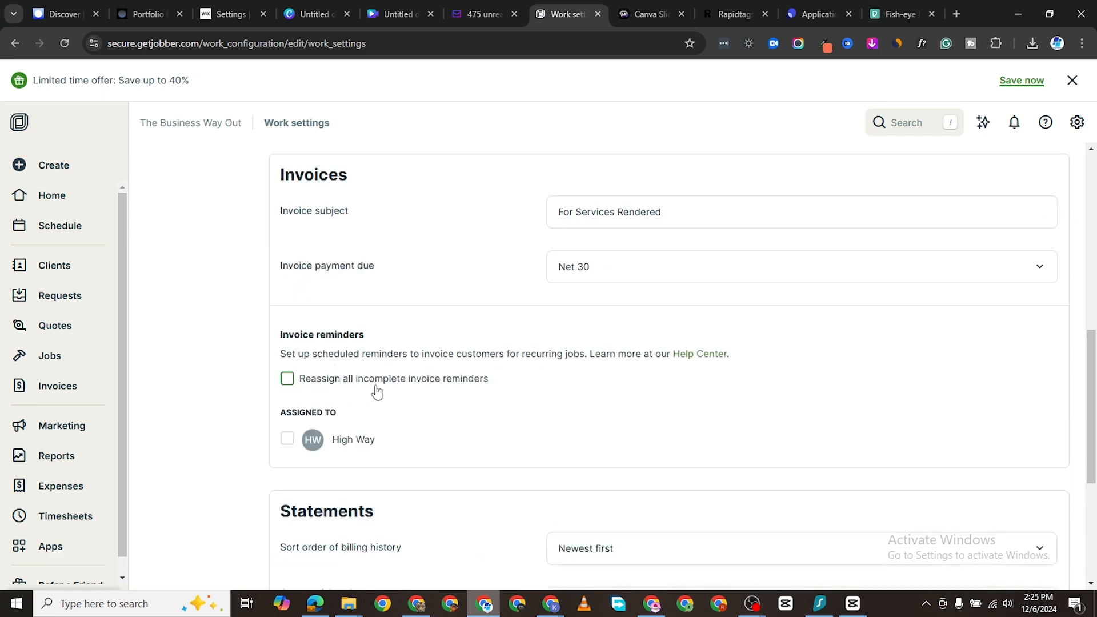
pyautogui.scroll(7, 360, 387)
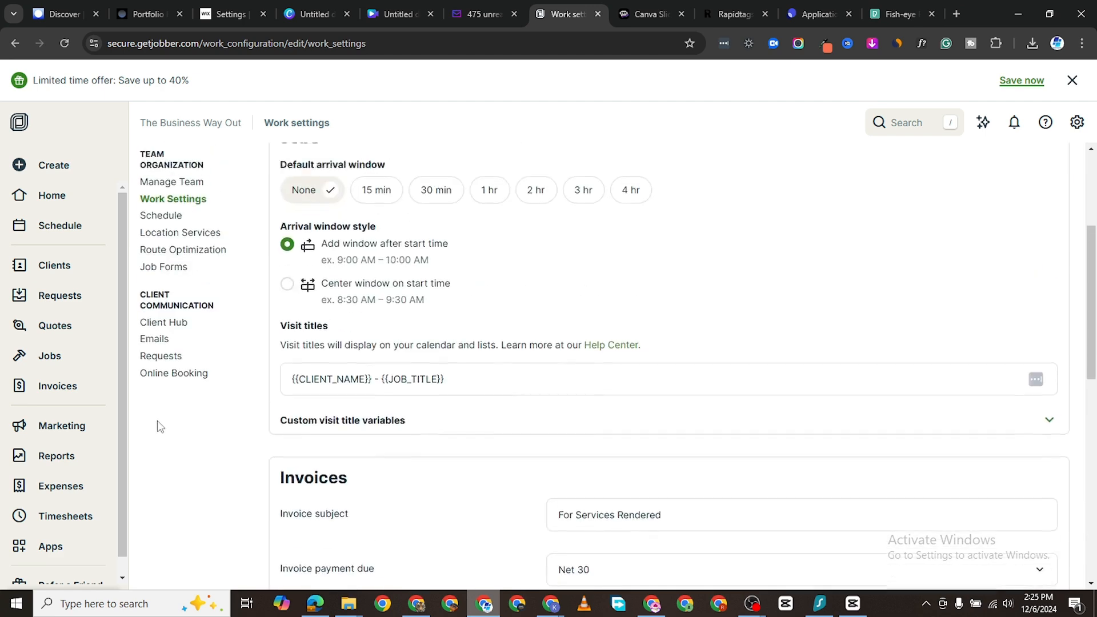
pyautogui.scroll(-3, 197, 449)
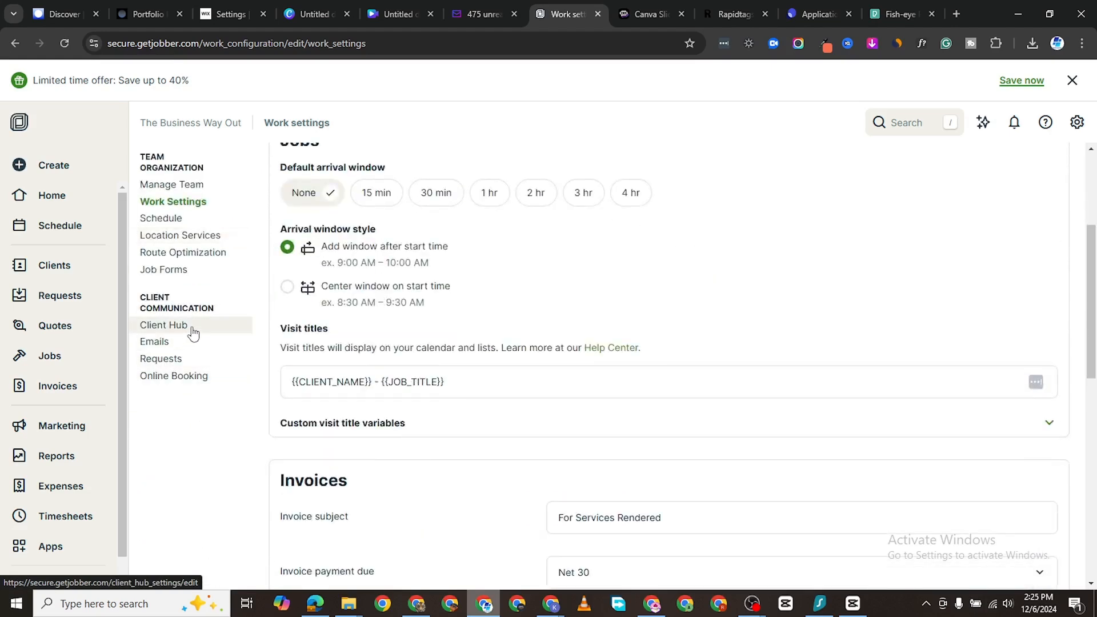
pyautogui.click(193, 331)
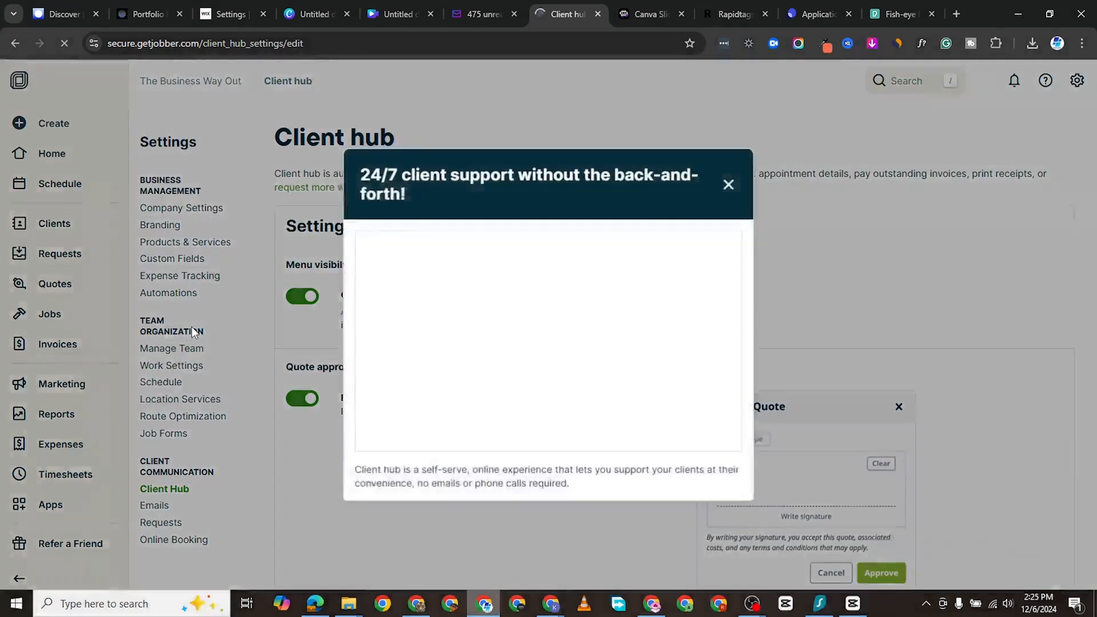
pyautogui.click(729, 184)
pyautogui.scroll(-5, 409, 430)
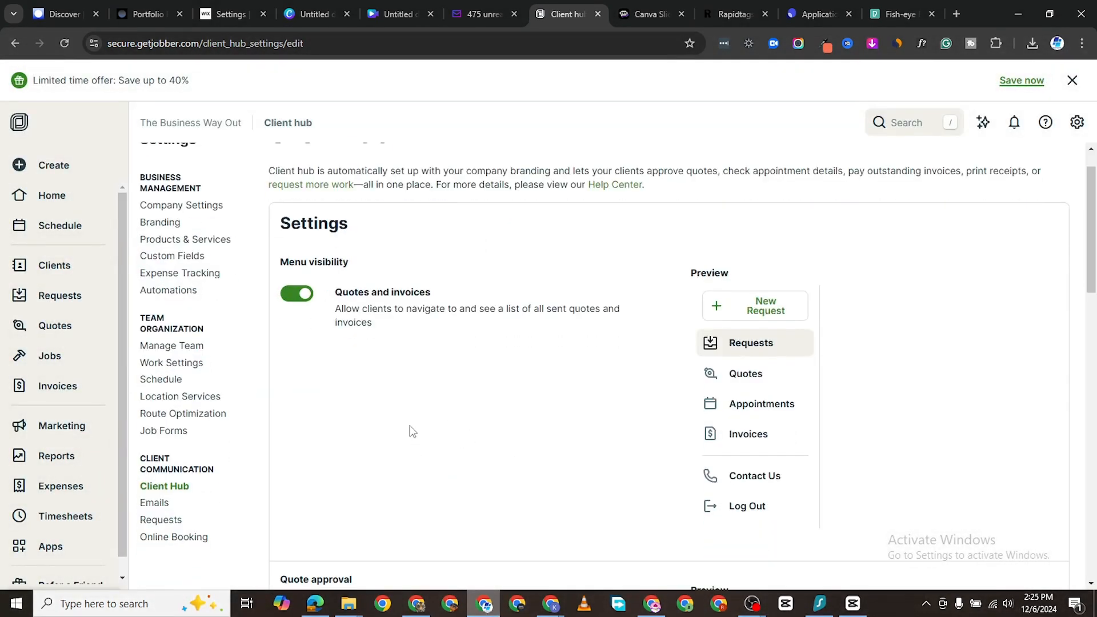
pyautogui.scroll(-10, 422, 387)
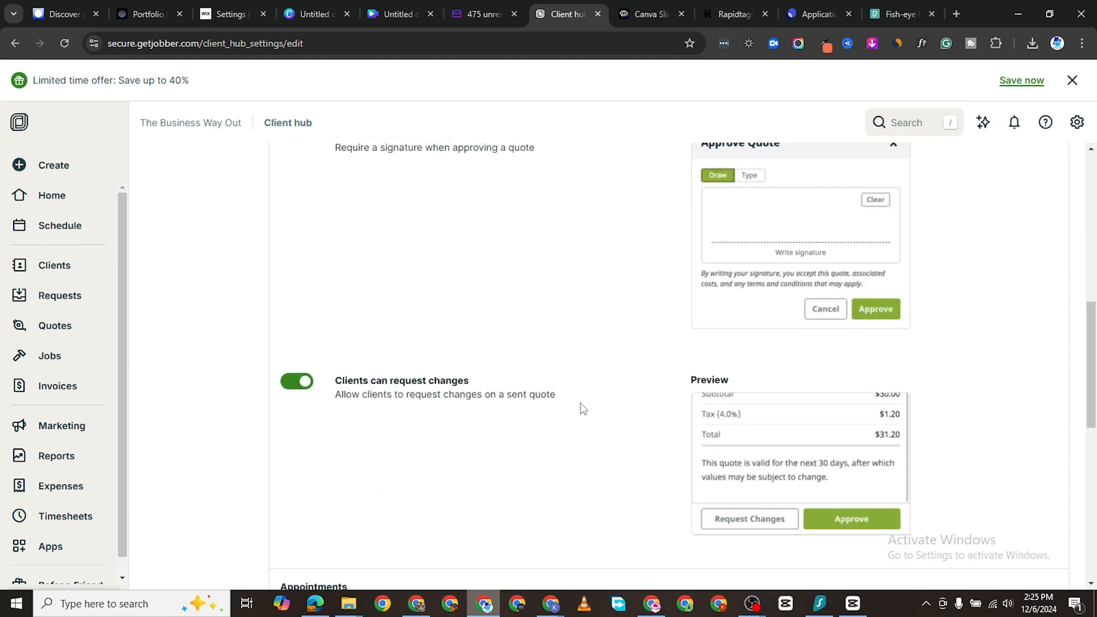
pyautogui.scroll(10, 689, 378)
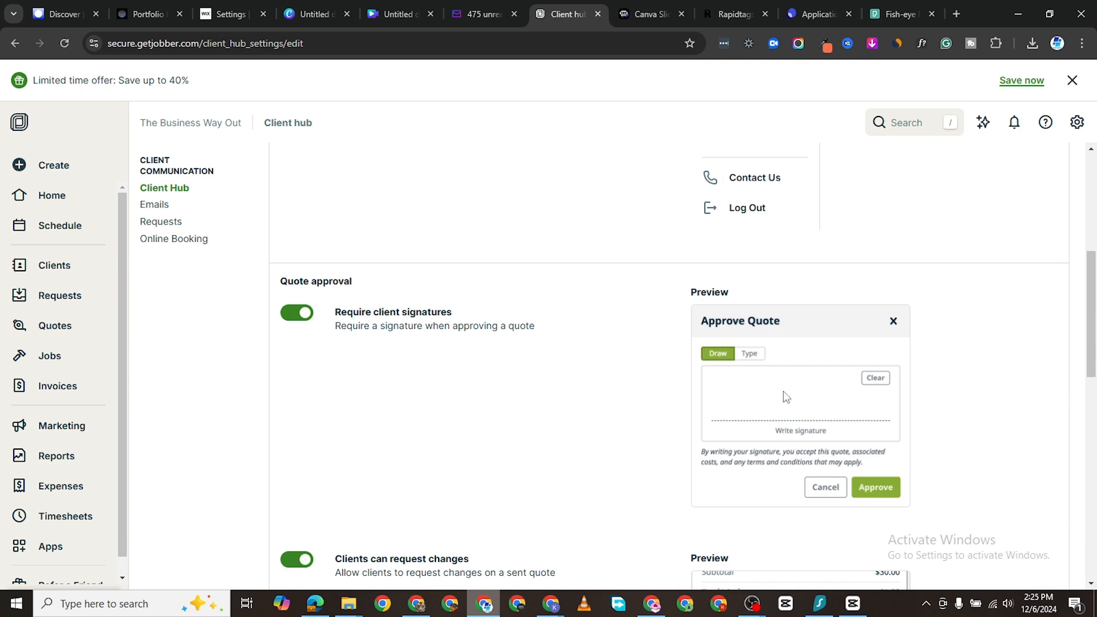
pyautogui.scroll(2, 786, 398)
pyautogui.scroll(3, 763, 313)
pyautogui.scroll(-5, 790, 417)
pyautogui.scroll(-2, 785, 334)
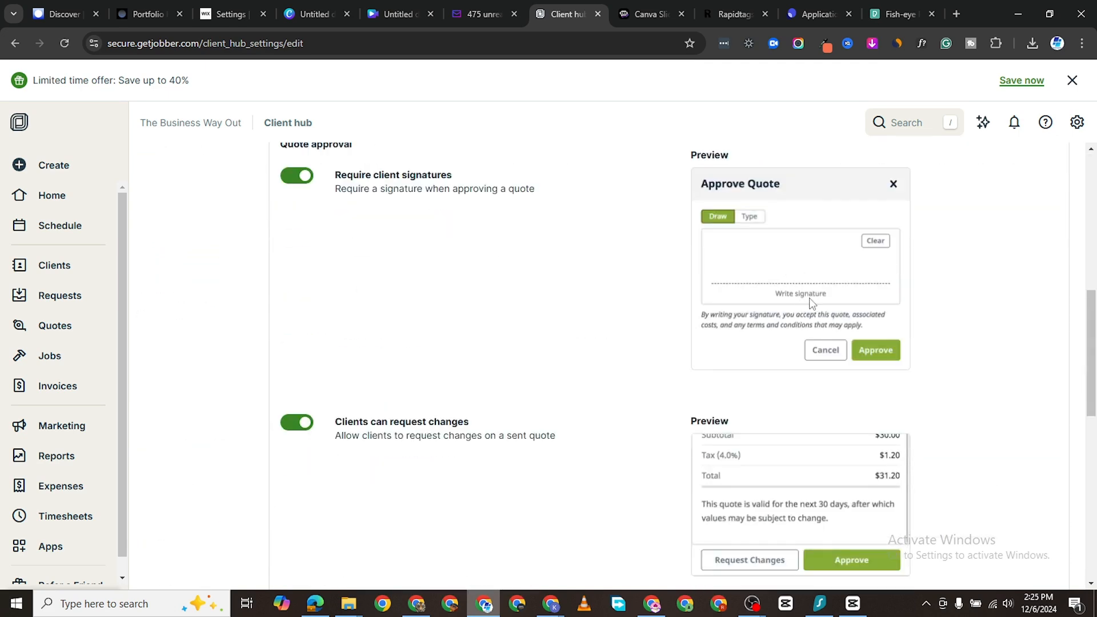
pyautogui.scroll(-1, 828, 297)
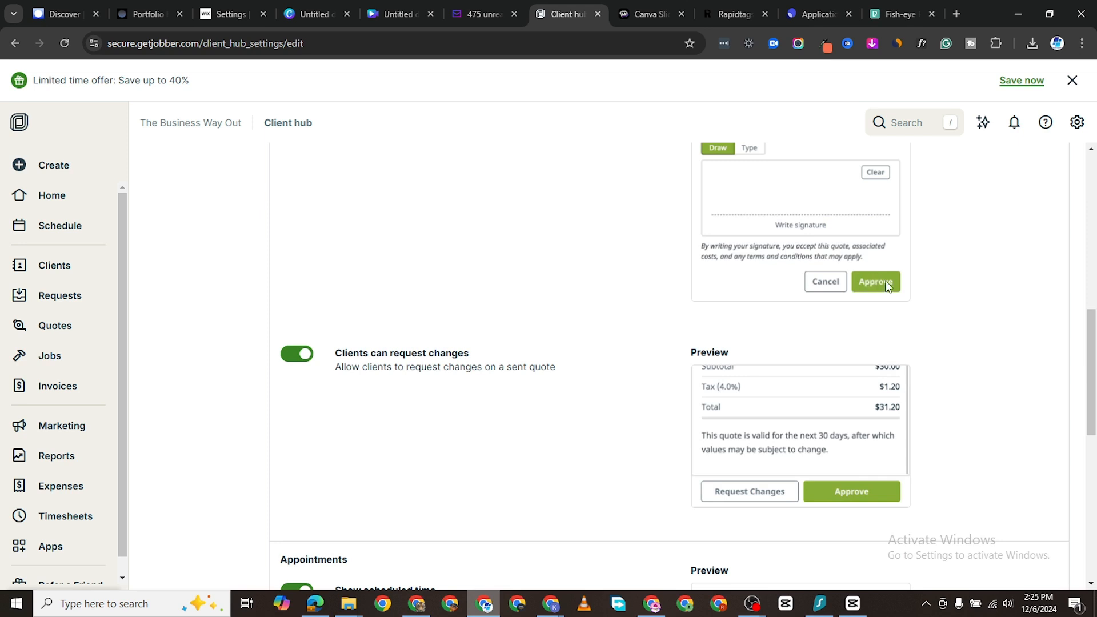
pyautogui.scroll(-2, 594, 360)
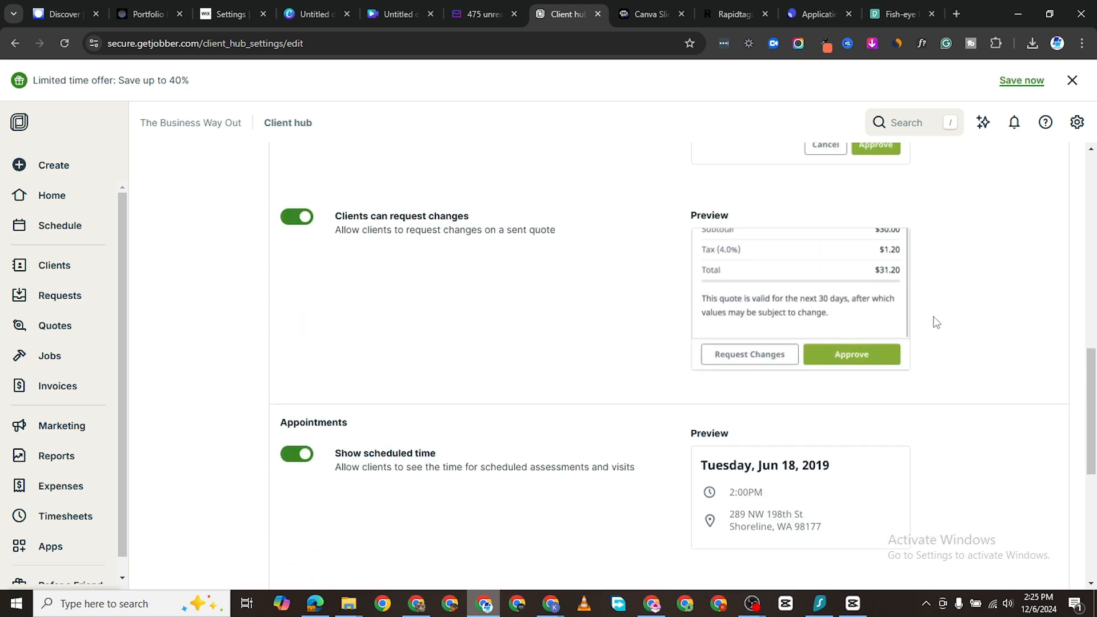
pyautogui.scroll(-3, 612, 441)
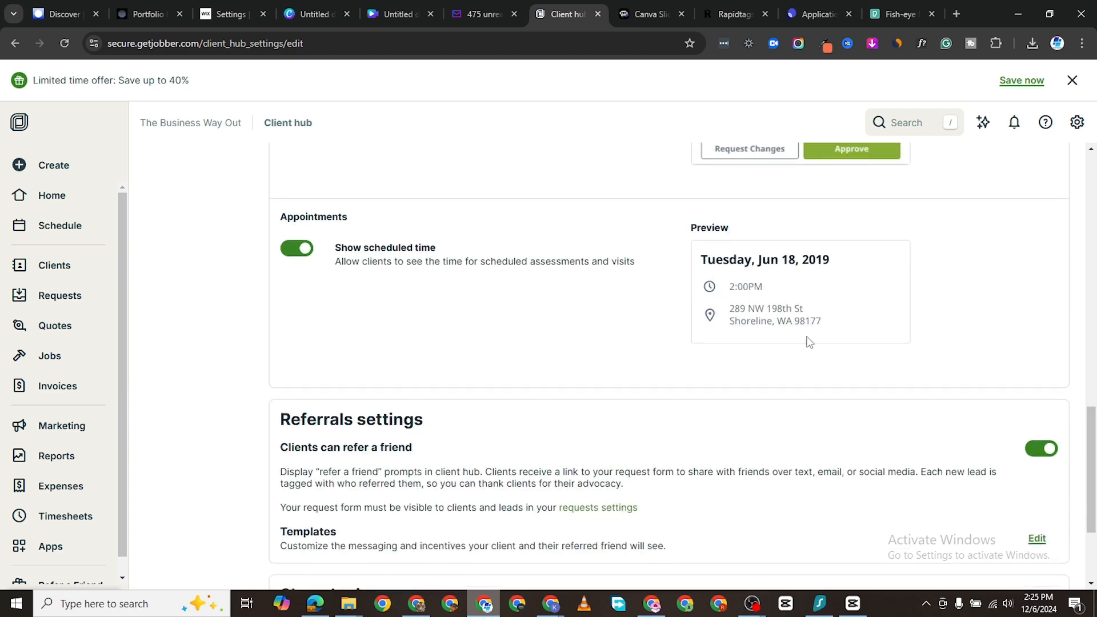
pyautogui.scroll(-3, 657, 360)
pyautogui.scroll(5, 788, 341)
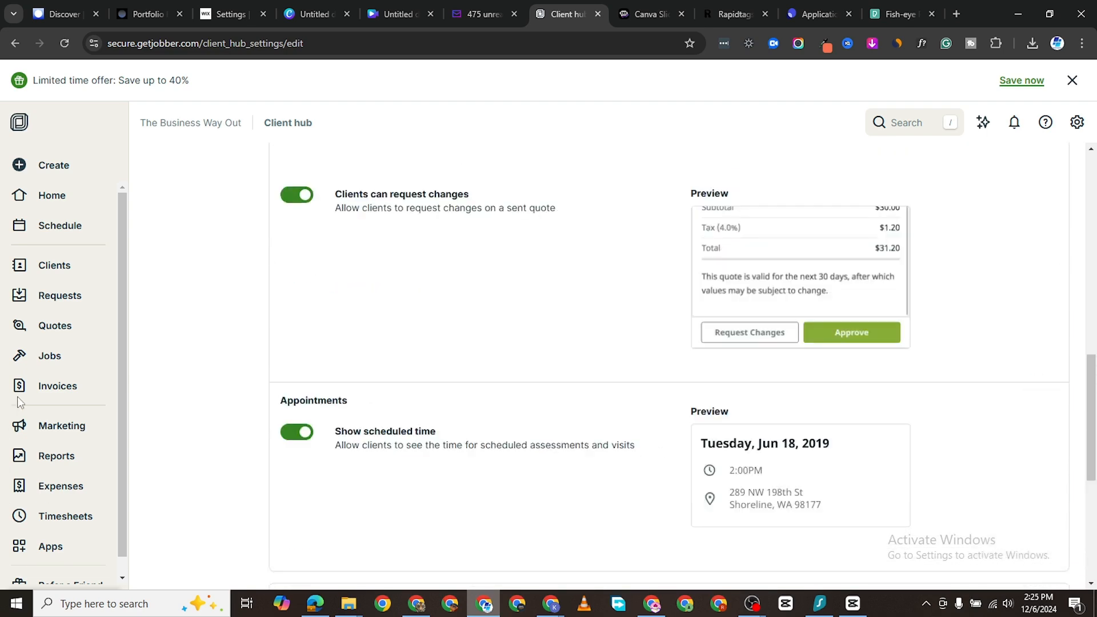
# Step: Start a new quote and choose the existing lead as its client
pyautogui.click(63, 330)
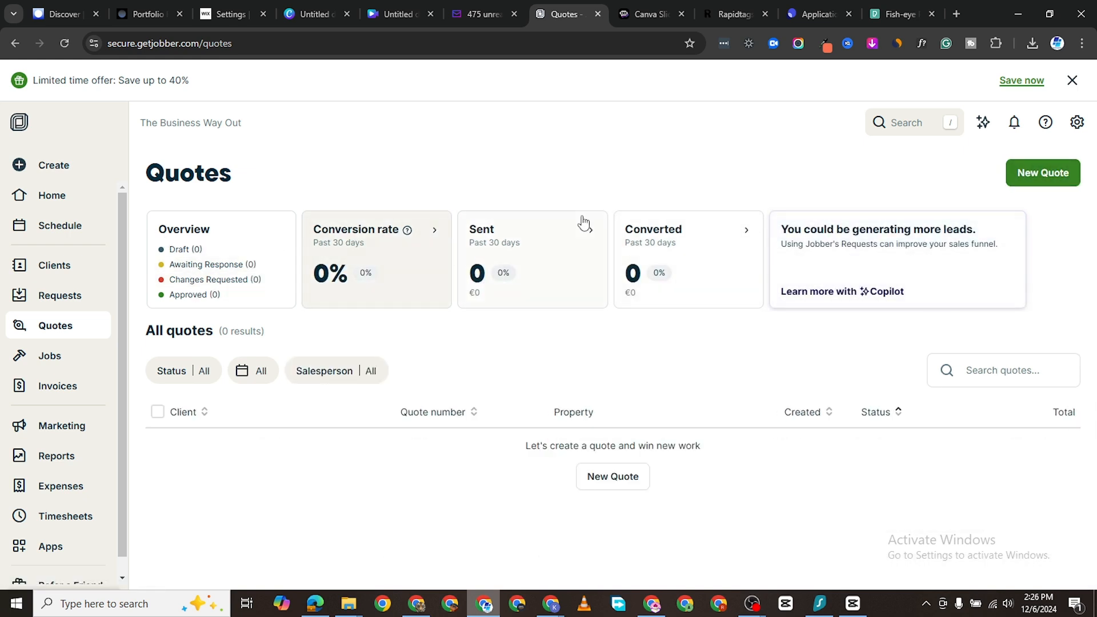
pyautogui.moveTo(525, 261)
pyautogui.click(1045, 174)
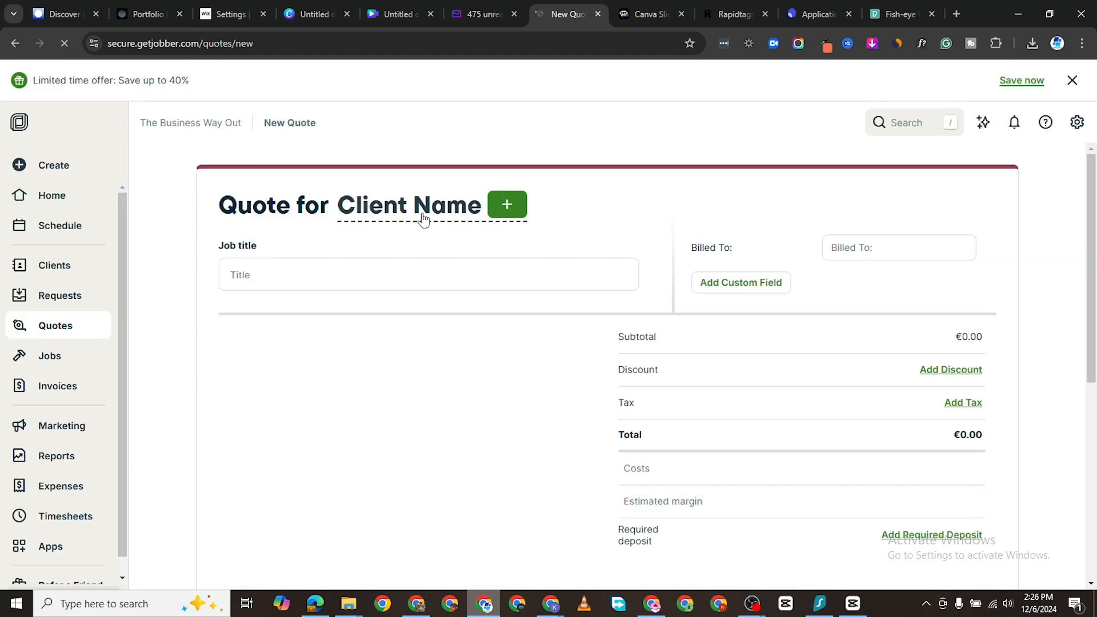
pyautogui.scroll(-2, 446, 382)
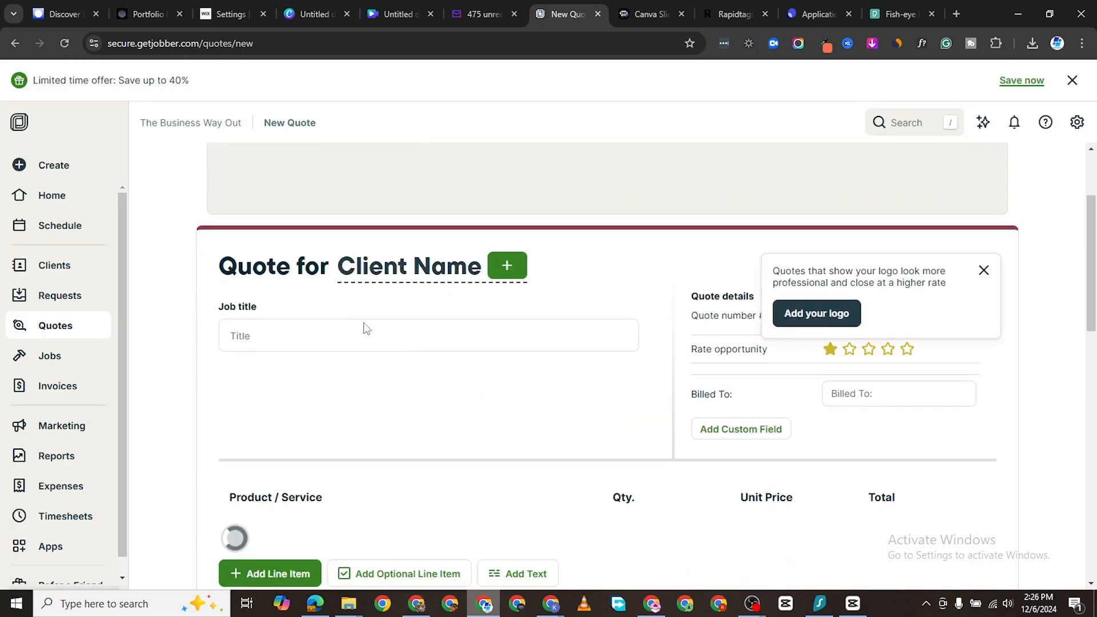
pyautogui.click(506, 265)
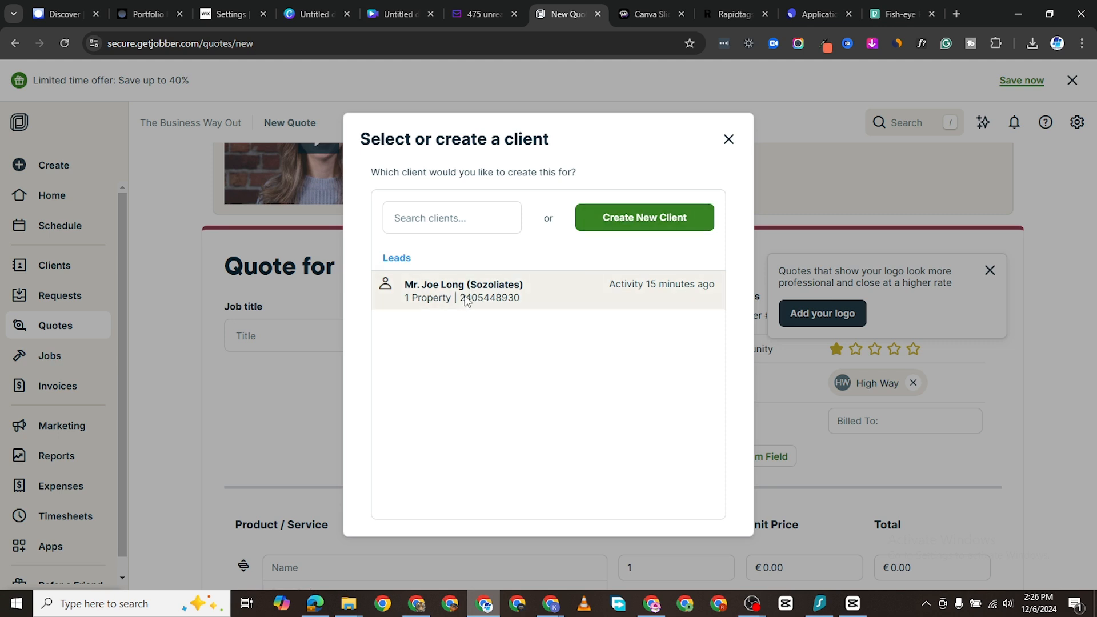
pyautogui.click(286, 338)
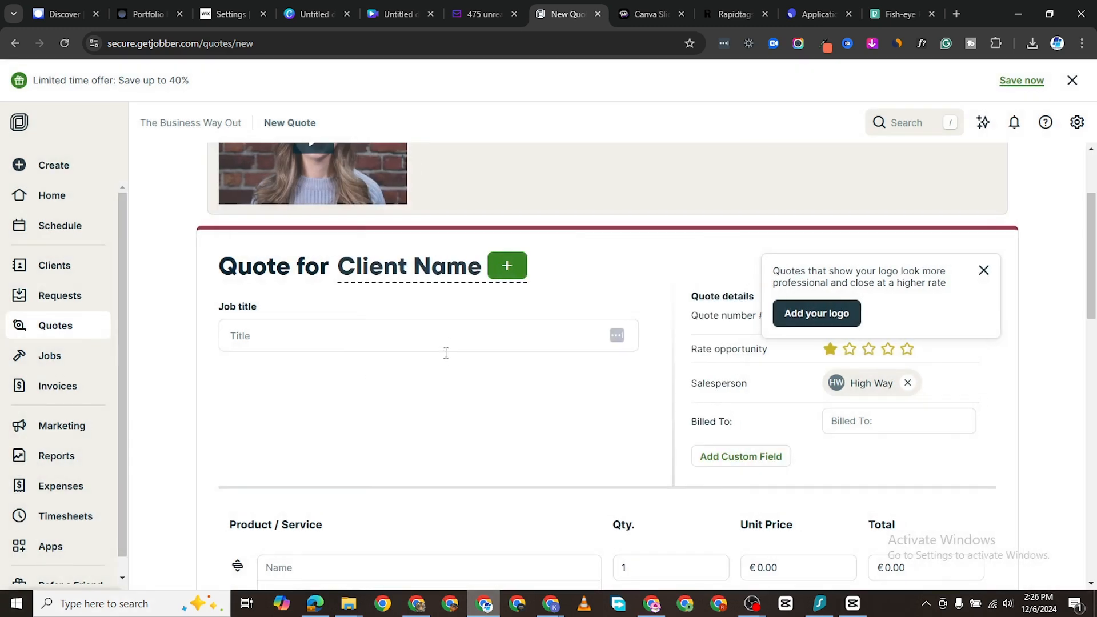
# Step: Title the quote 'Dishwasher Installation Quote', dismiss the tips, and enter the client's name in Billed To
pyautogui.scroll(-2, 343, 320)
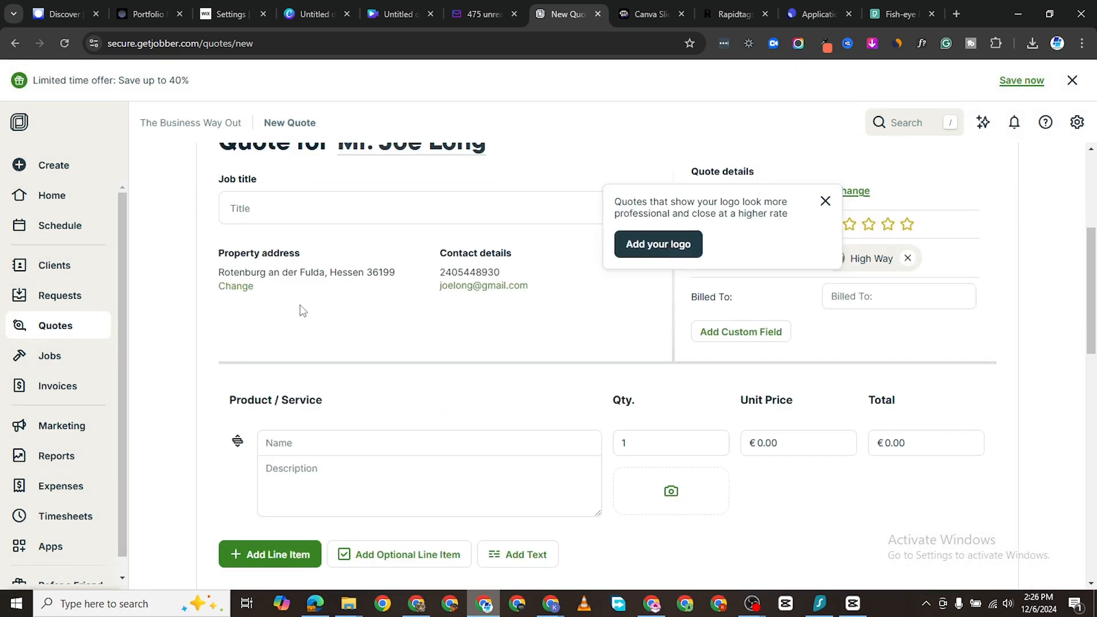
pyautogui.click(272, 199)
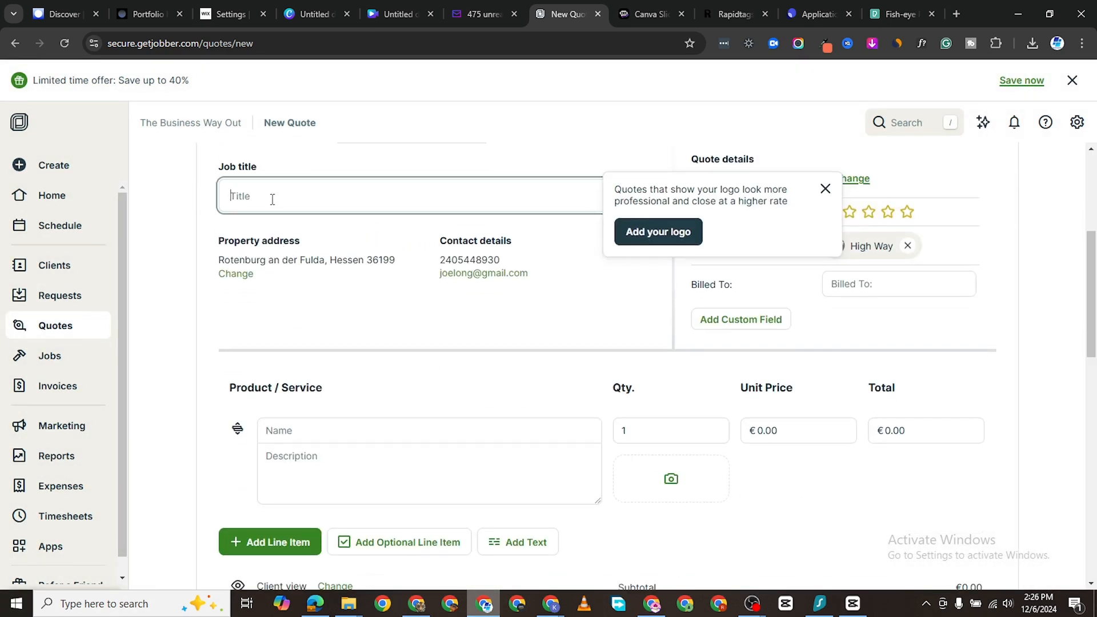
pyautogui.write('Dishwasher Installation Quote')
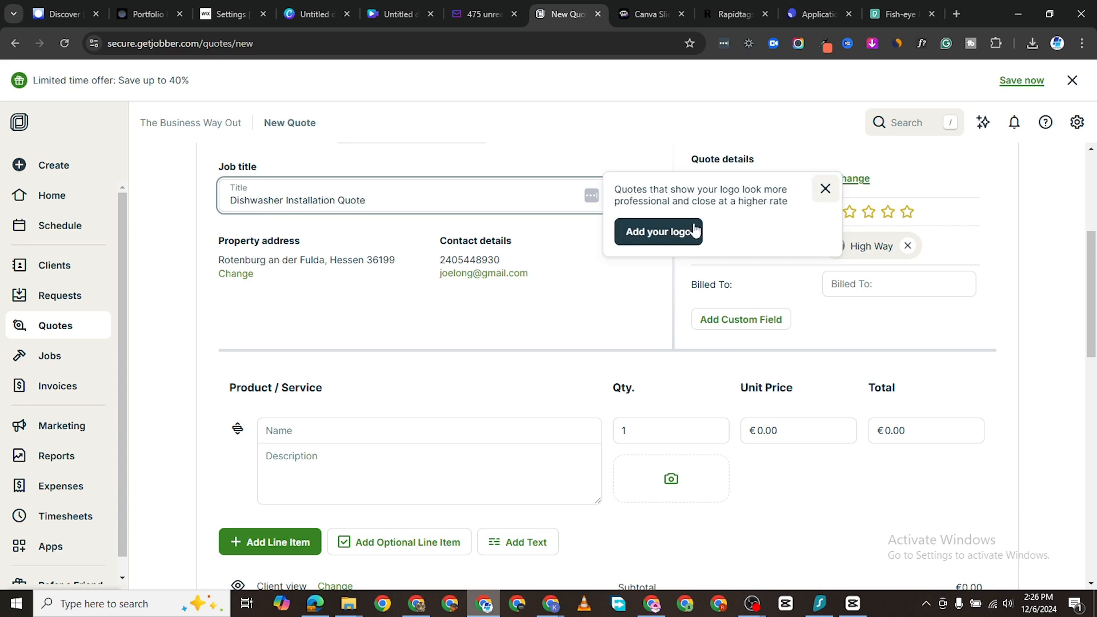
pyautogui.click(824, 189)
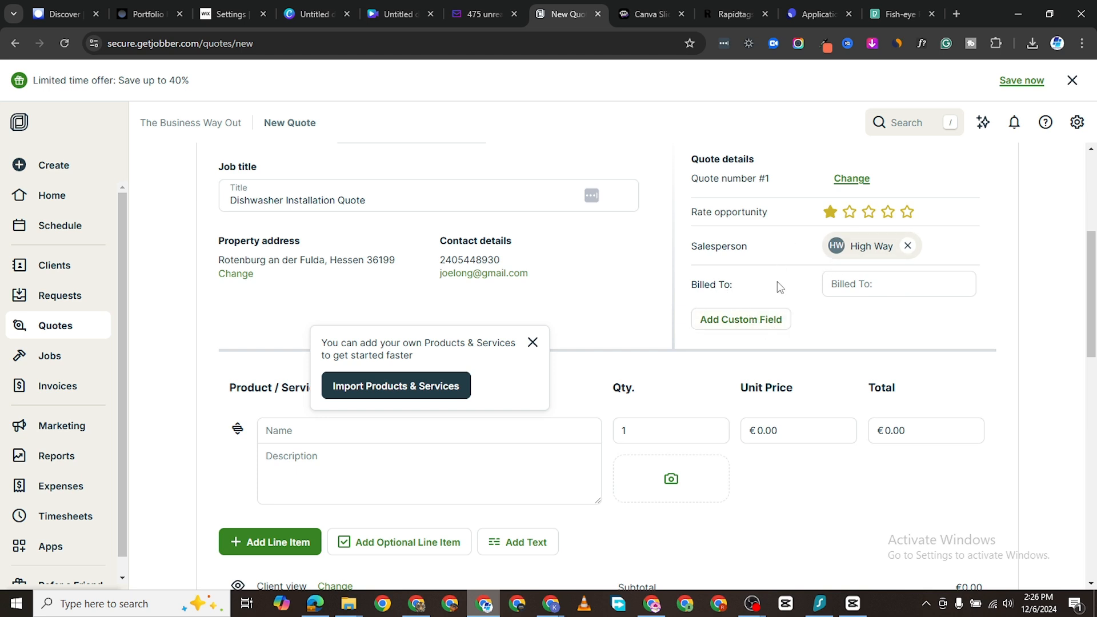
pyautogui.click(766, 320)
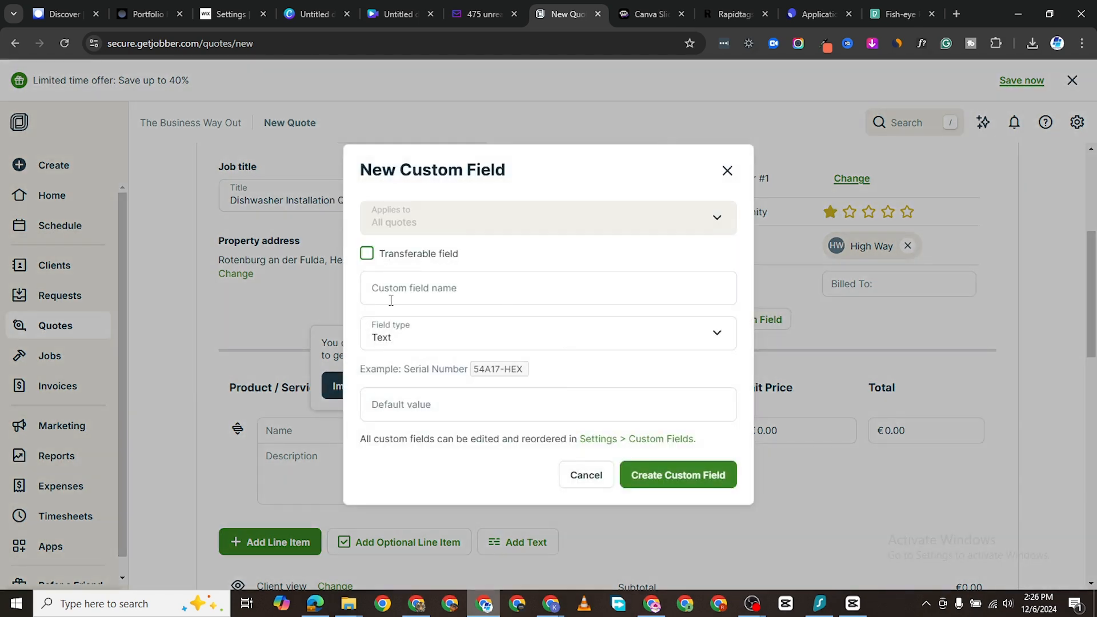
pyautogui.click(586, 475)
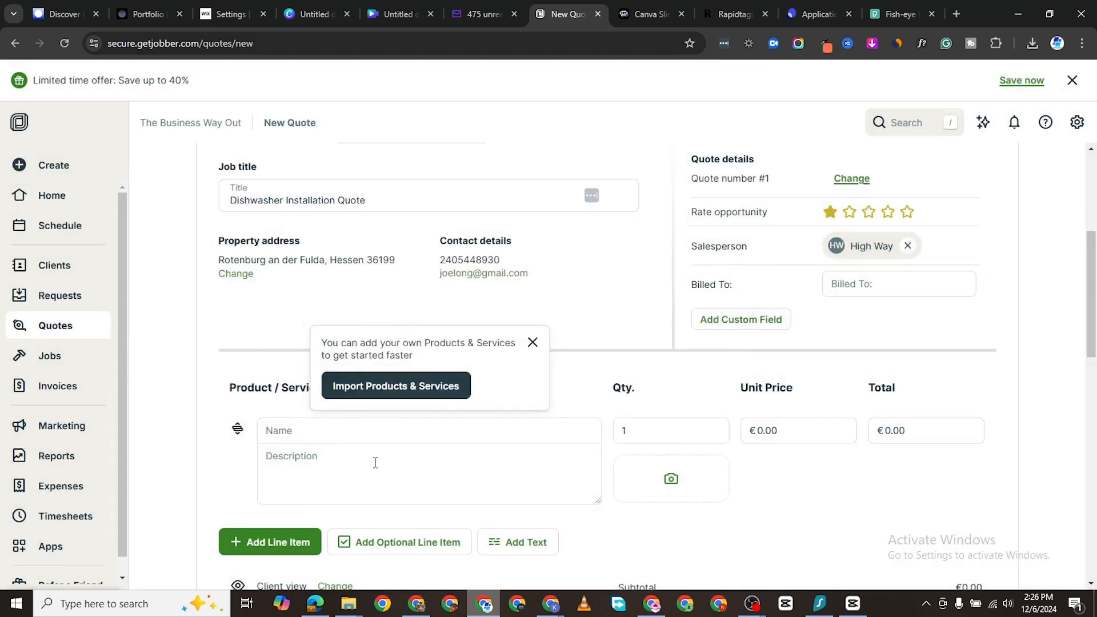
pyautogui.click(533, 342)
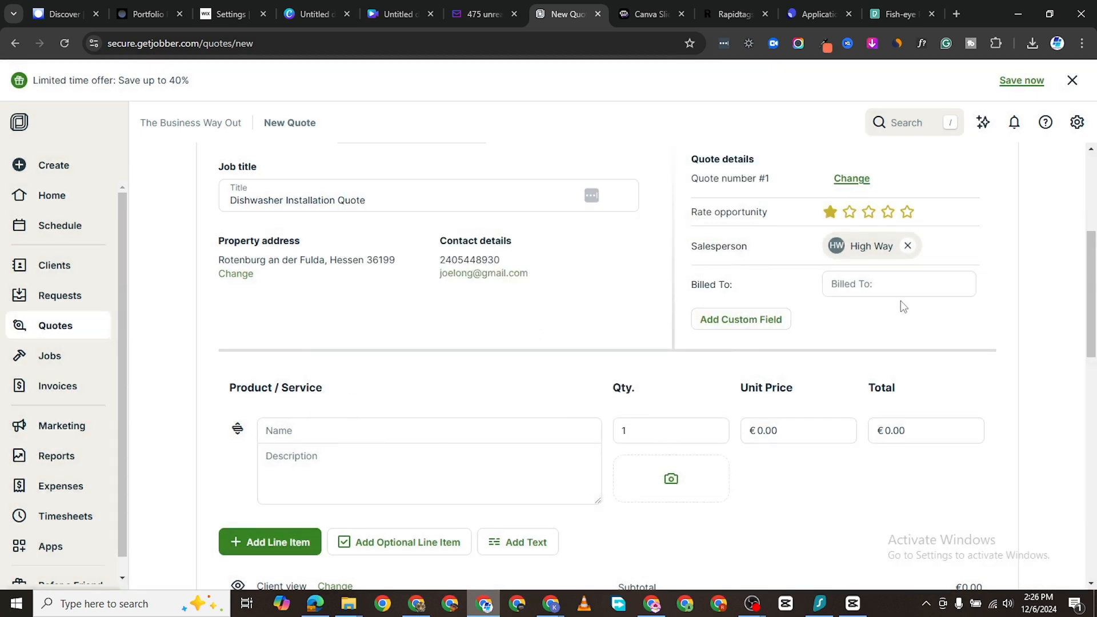
pyautogui.click(872, 285)
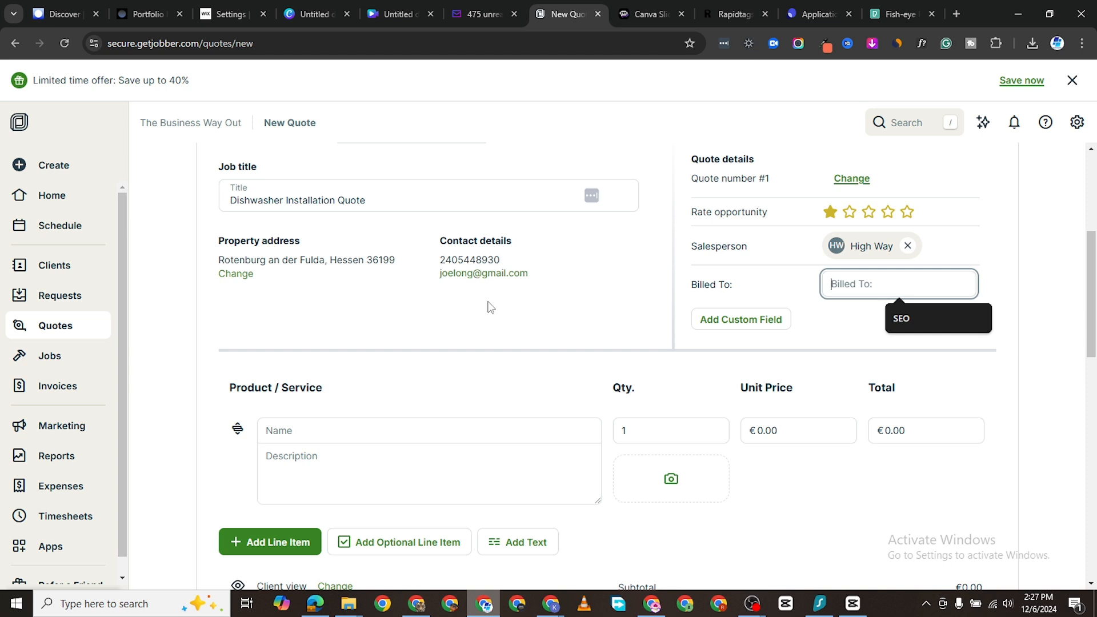
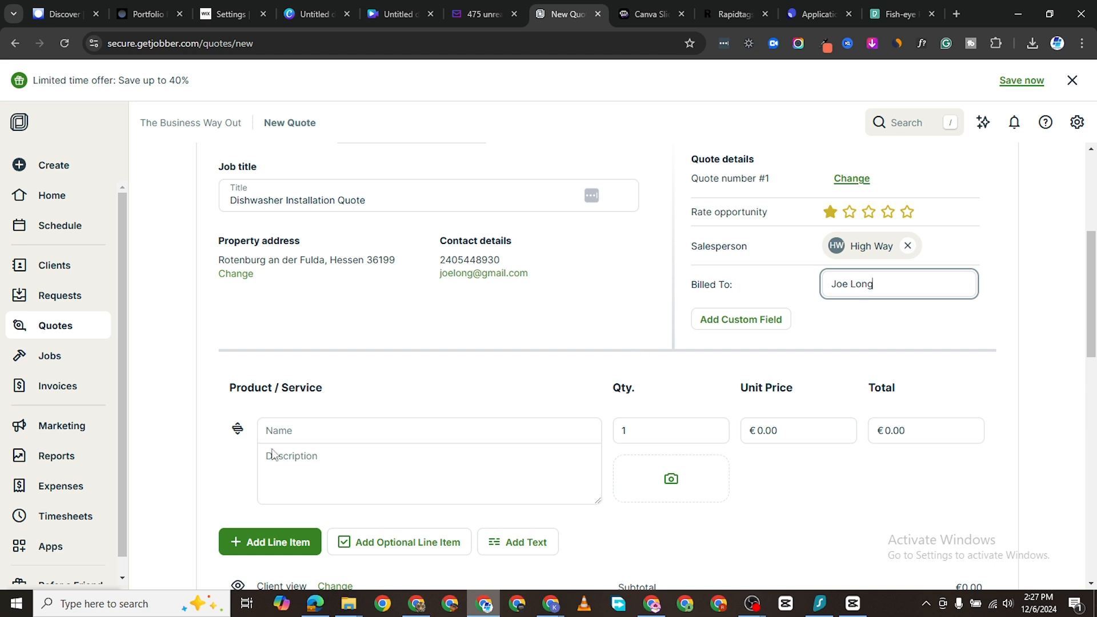
# Step: Use the saved Dishwasher Full Installation service as the quote's line item
pyautogui.scroll(-1, 318, 446)
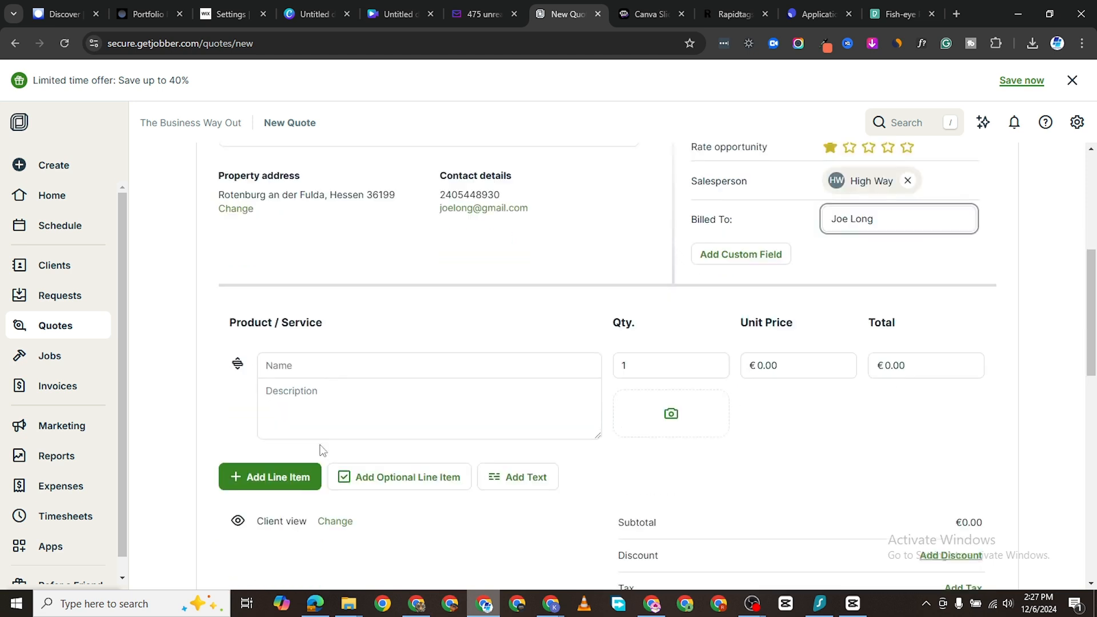
pyautogui.click(315, 367)
pyautogui.scroll(-1, 366, 478)
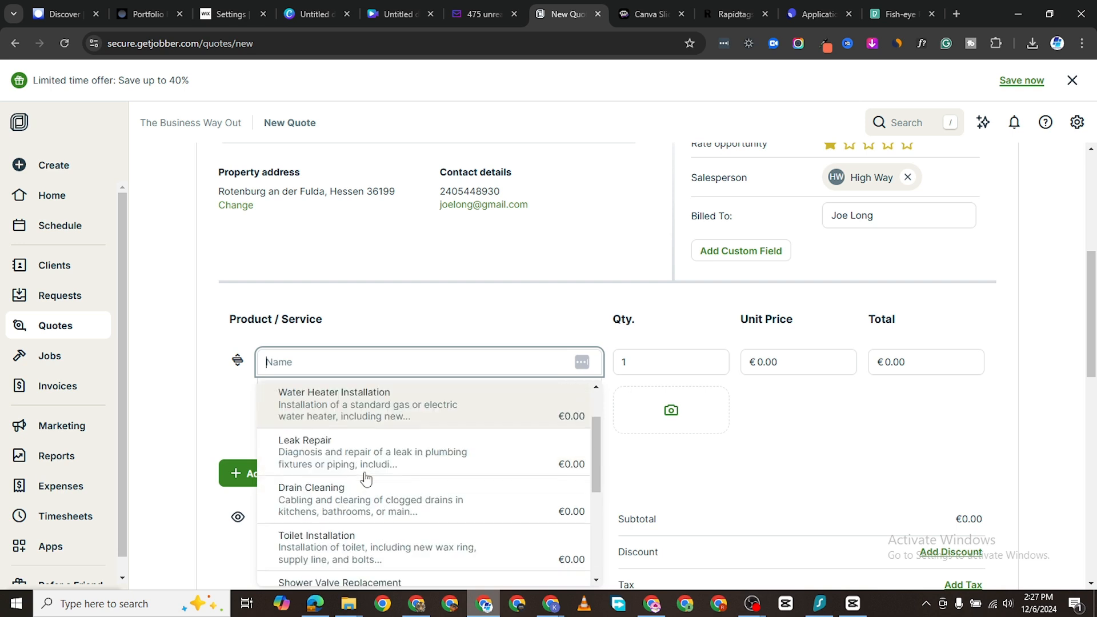
pyautogui.scroll(-4, 366, 478)
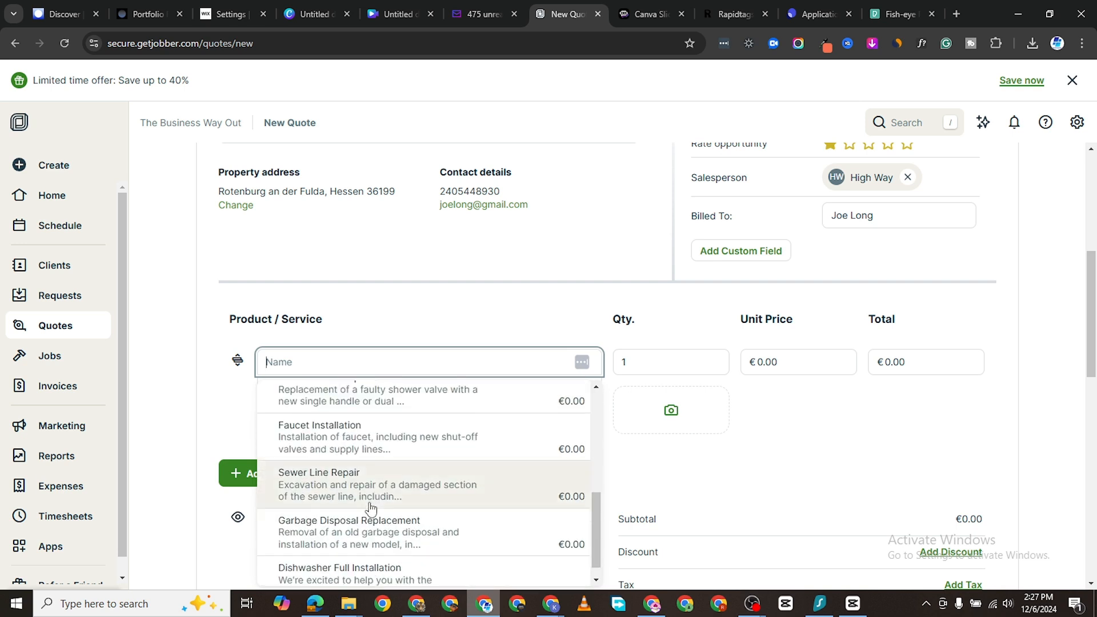
pyautogui.click(207, 493)
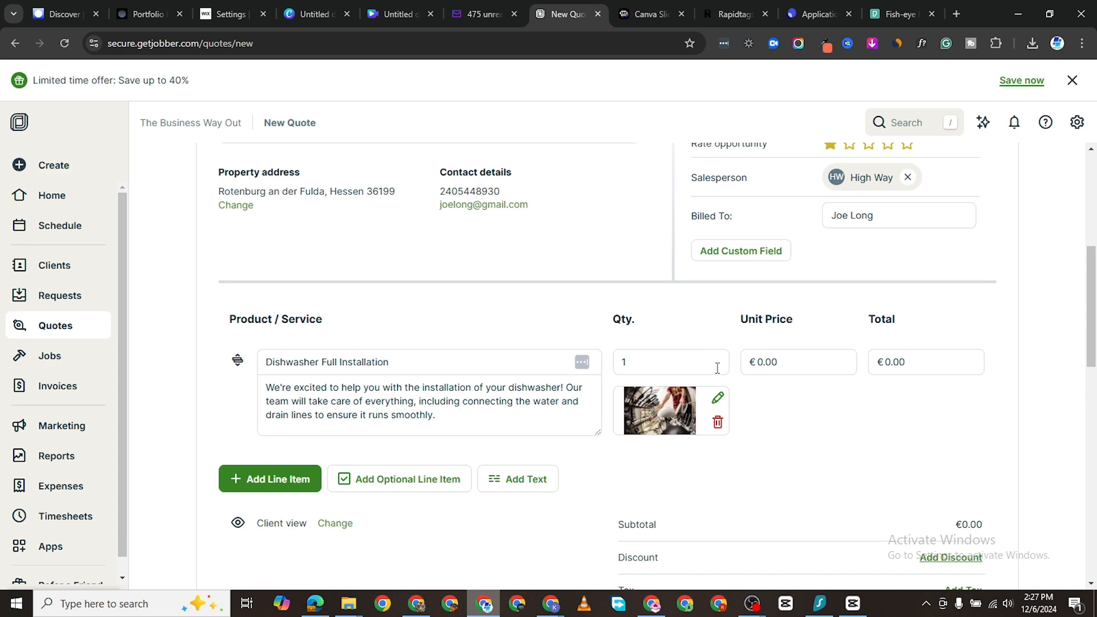
# Step: Set the line item's unit price to €100.00 and check the €100.00 total
pyautogui.click(758, 365)
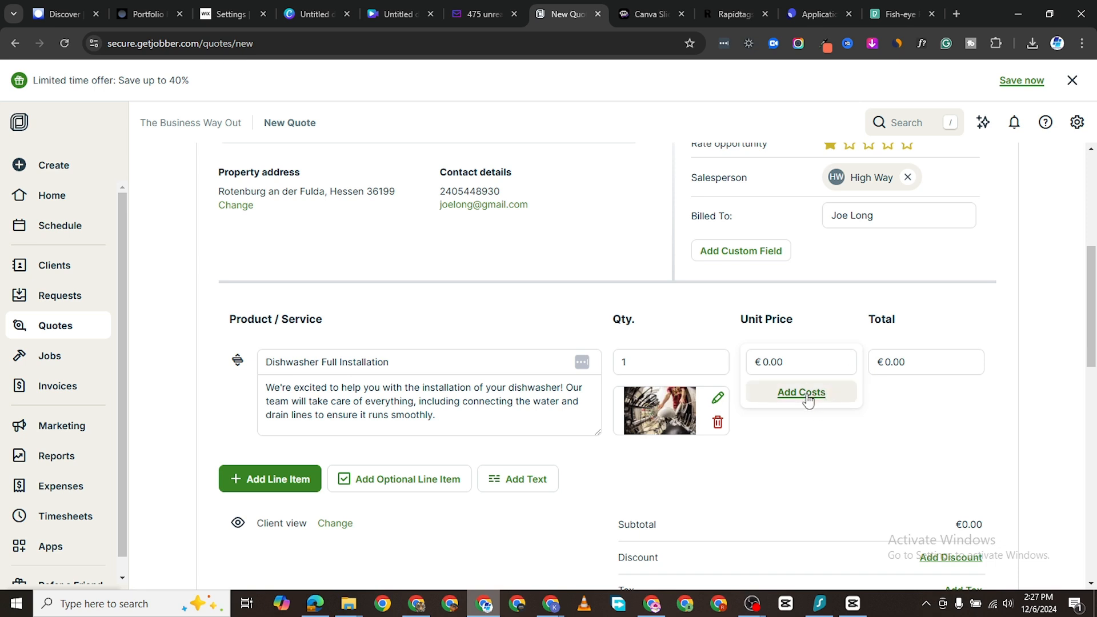
pyautogui.click(805, 369)
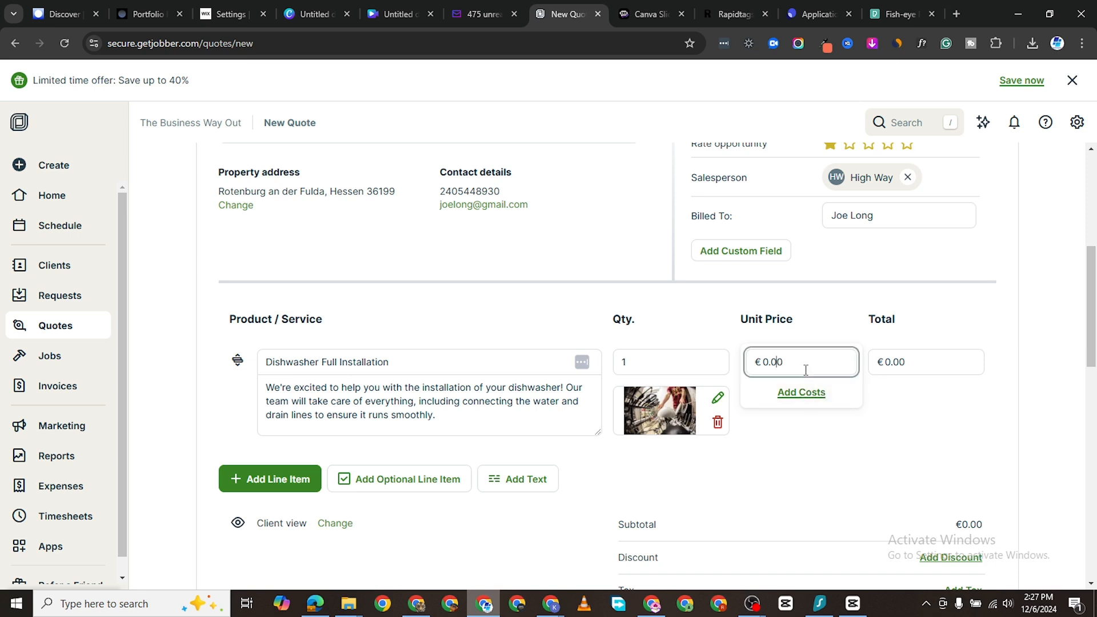
pyautogui.write('10')
pyautogui.click(812, 444)
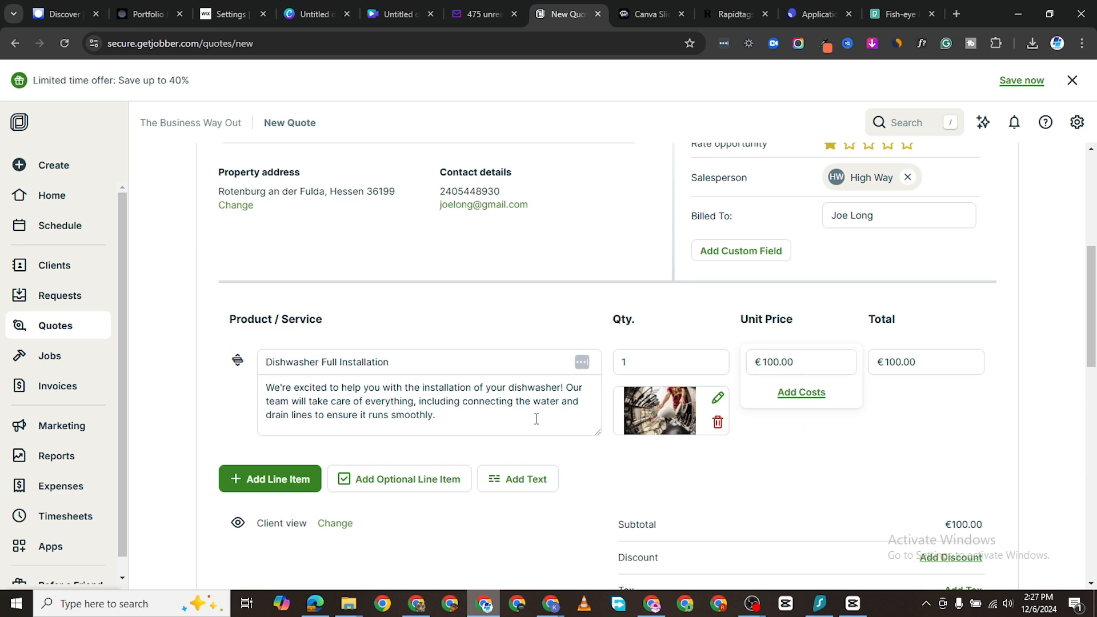
pyautogui.scroll(-3, 423, 485)
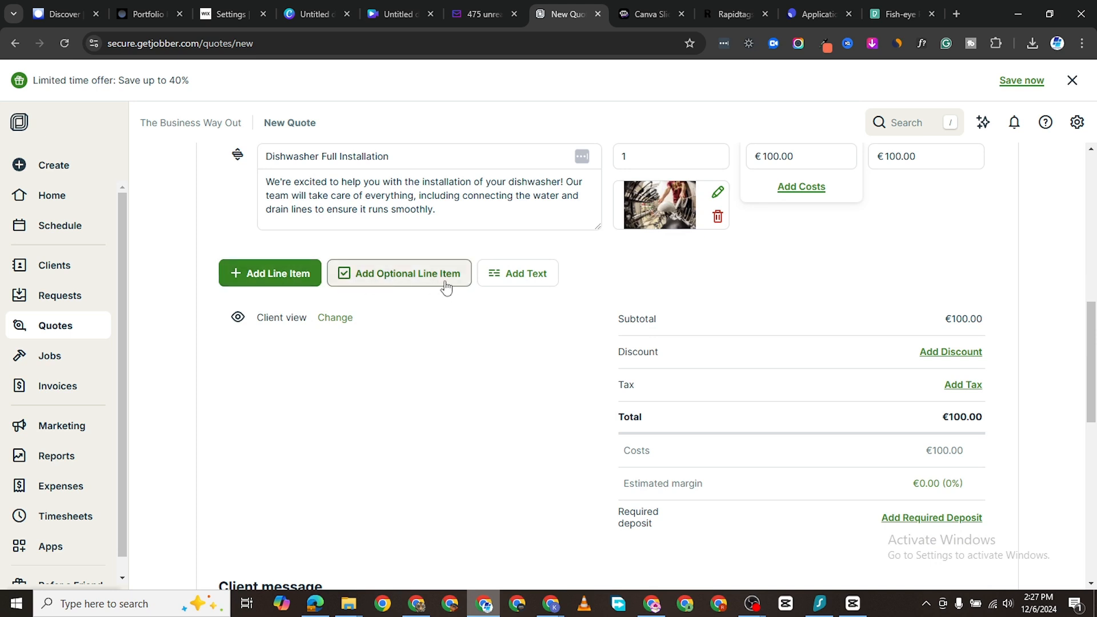
pyautogui.scroll(-3, 822, 482)
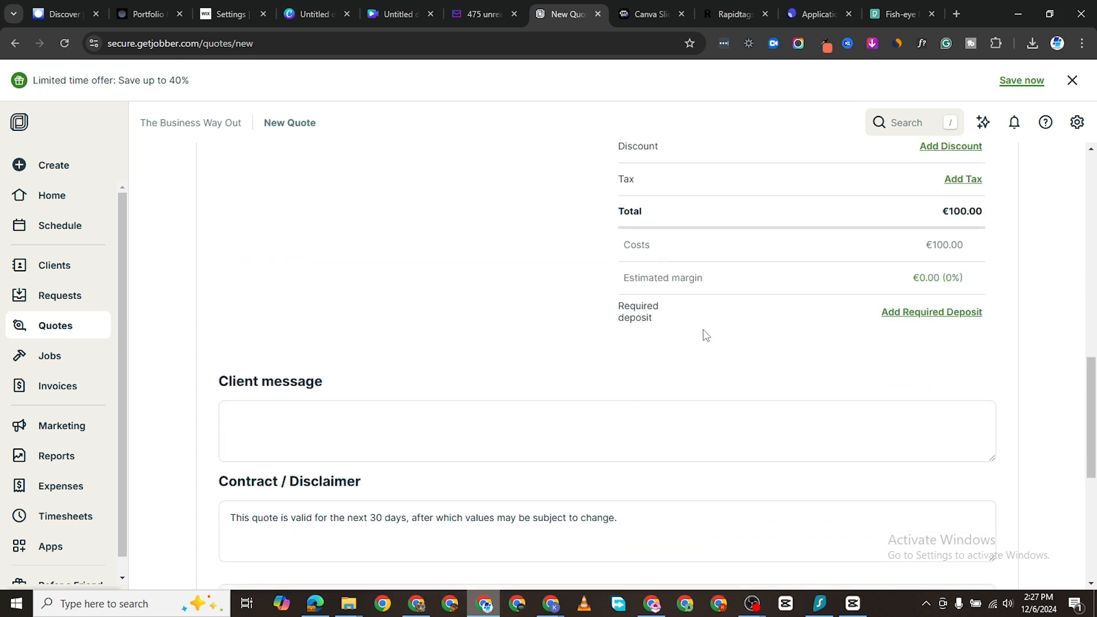
pyautogui.scroll(1, 706, 335)
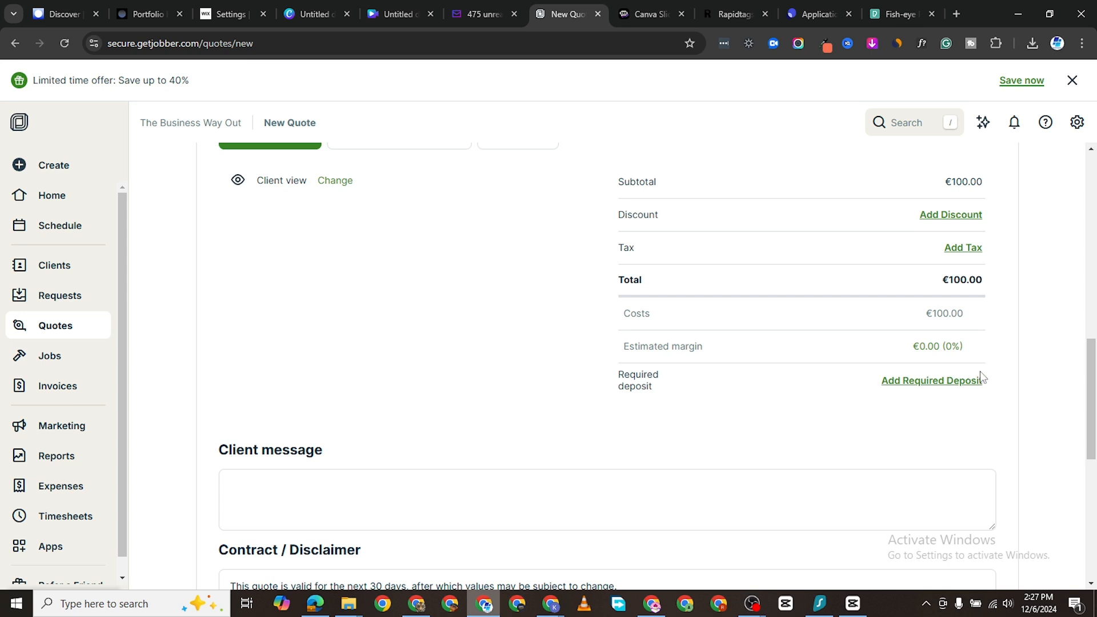
pyautogui.scroll(1, 937, 342)
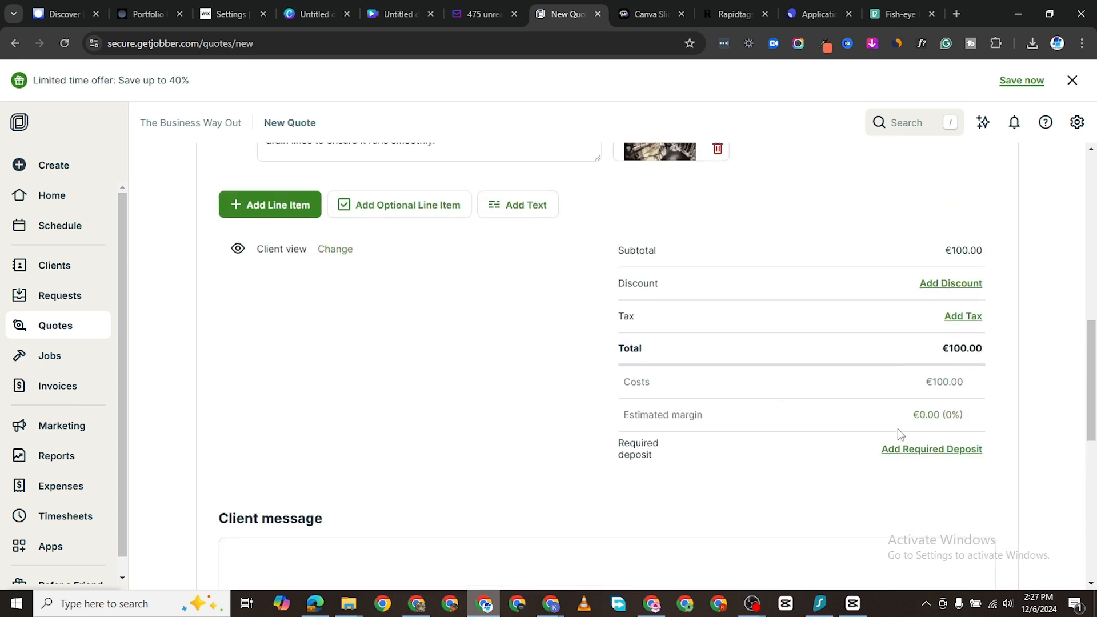
# Step: Add a 10% discount to the quote, bringing the total to €90.00
pyautogui.click(950, 284)
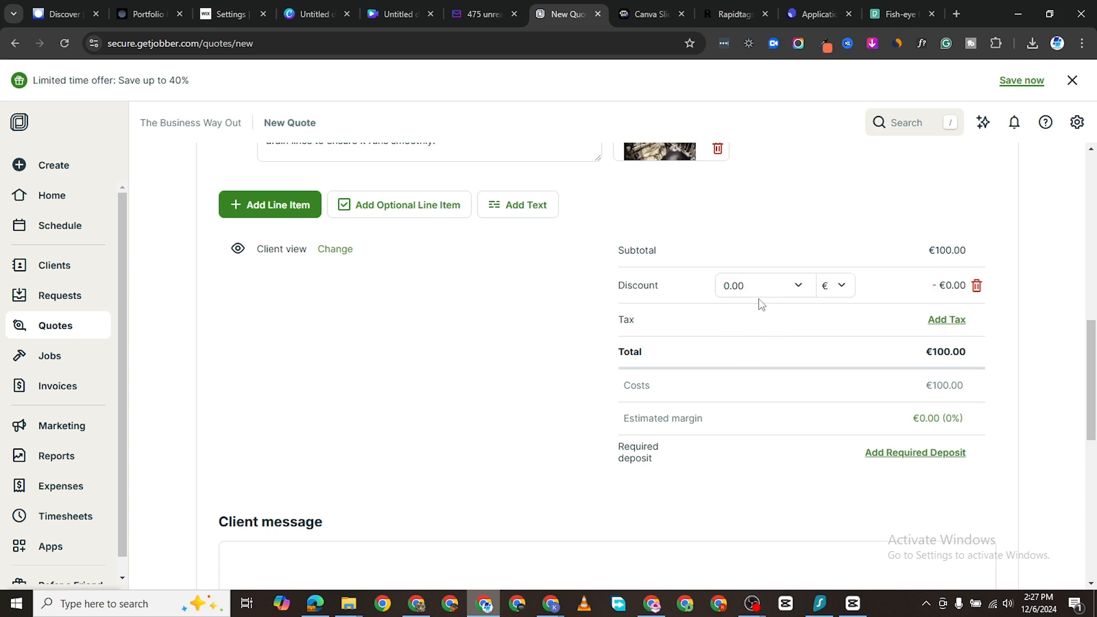
pyautogui.click(833, 288)
pyautogui.click(832, 324)
pyautogui.click(722, 283)
pyautogui.write('1')
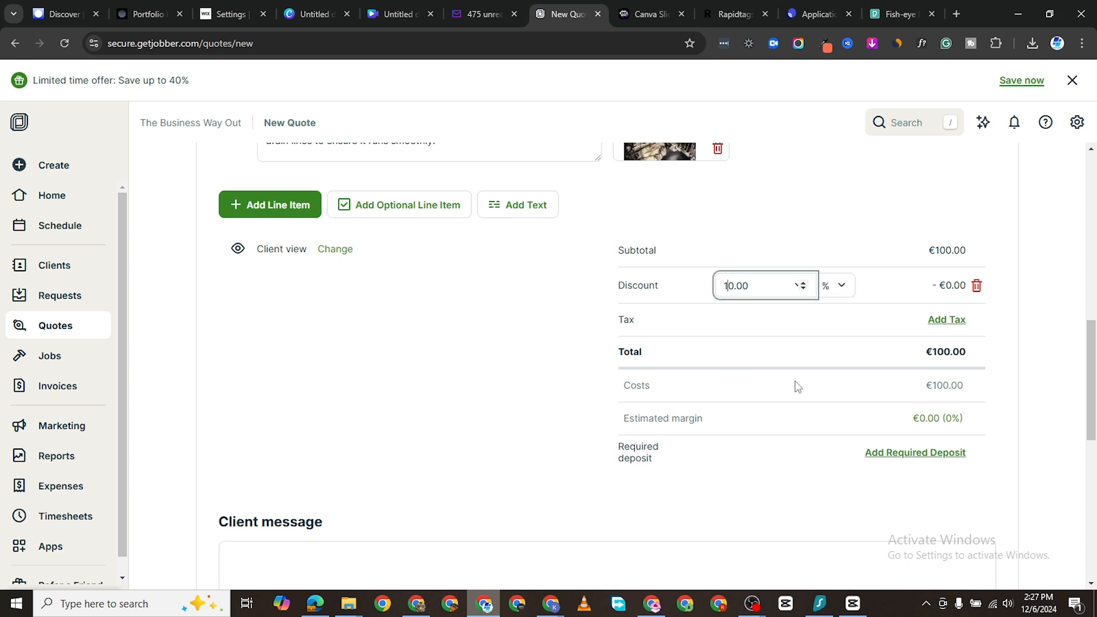
pyautogui.press('Return')
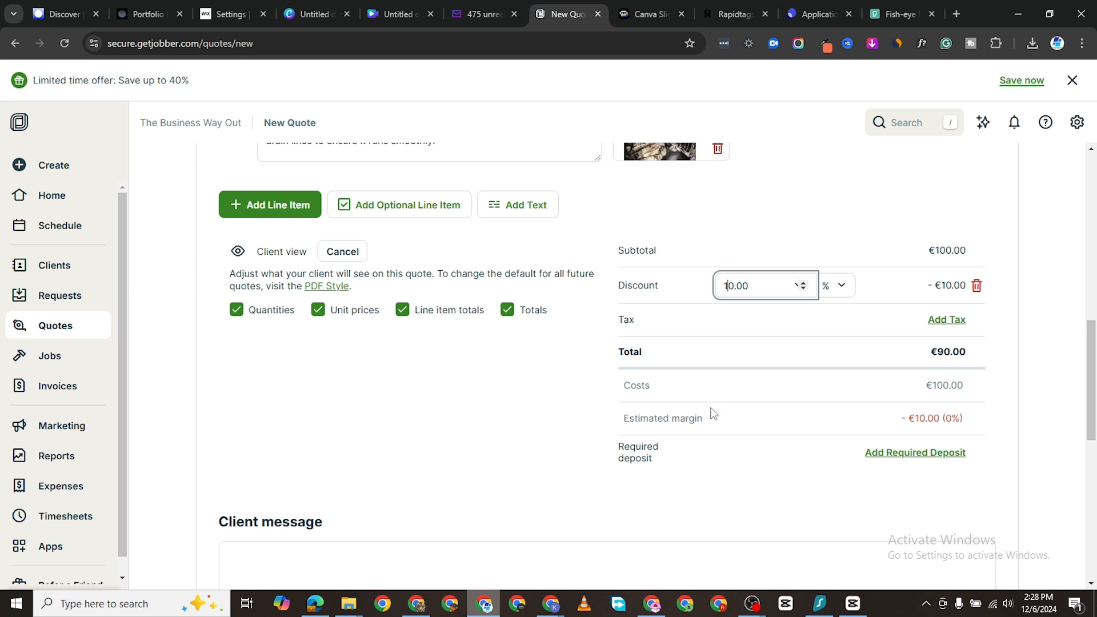
# Step: Add a required deposit of 60% (€54.00)
pyautogui.click(881, 455)
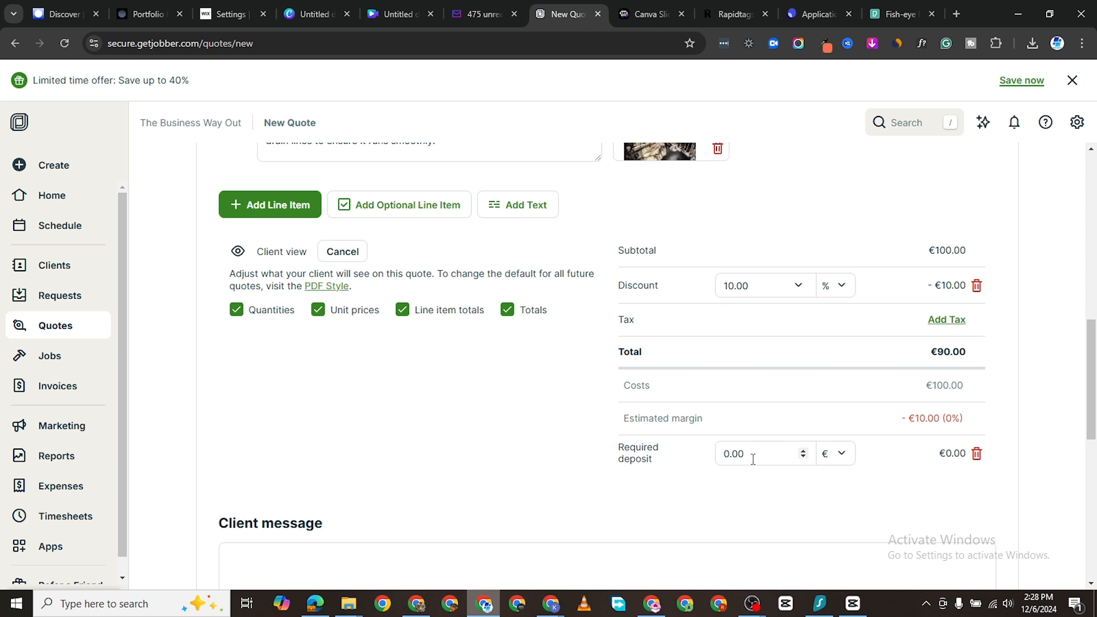
pyautogui.click(841, 457)
pyautogui.click(726, 455)
pyautogui.click(852, 453)
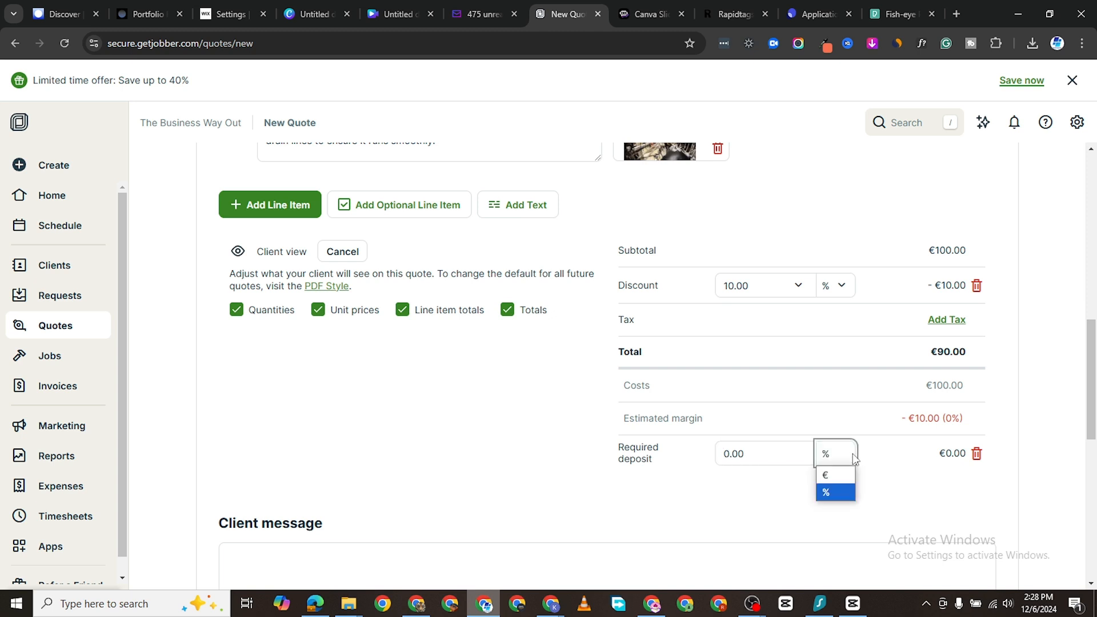
pyautogui.click(834, 473)
pyautogui.click(845, 461)
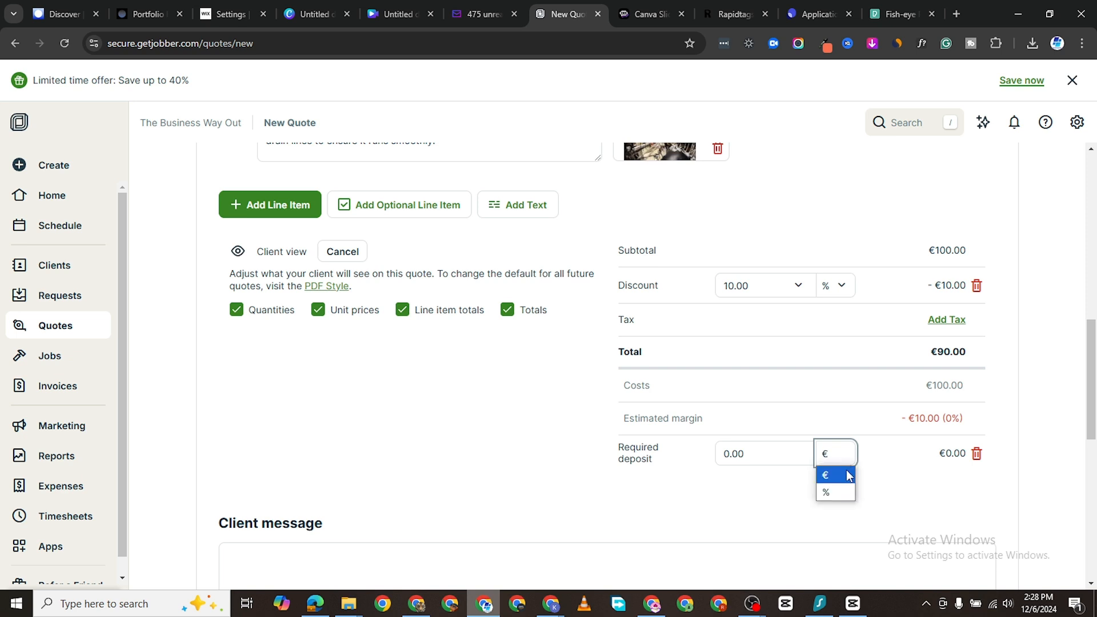
pyautogui.click(840, 488)
pyautogui.click(724, 455)
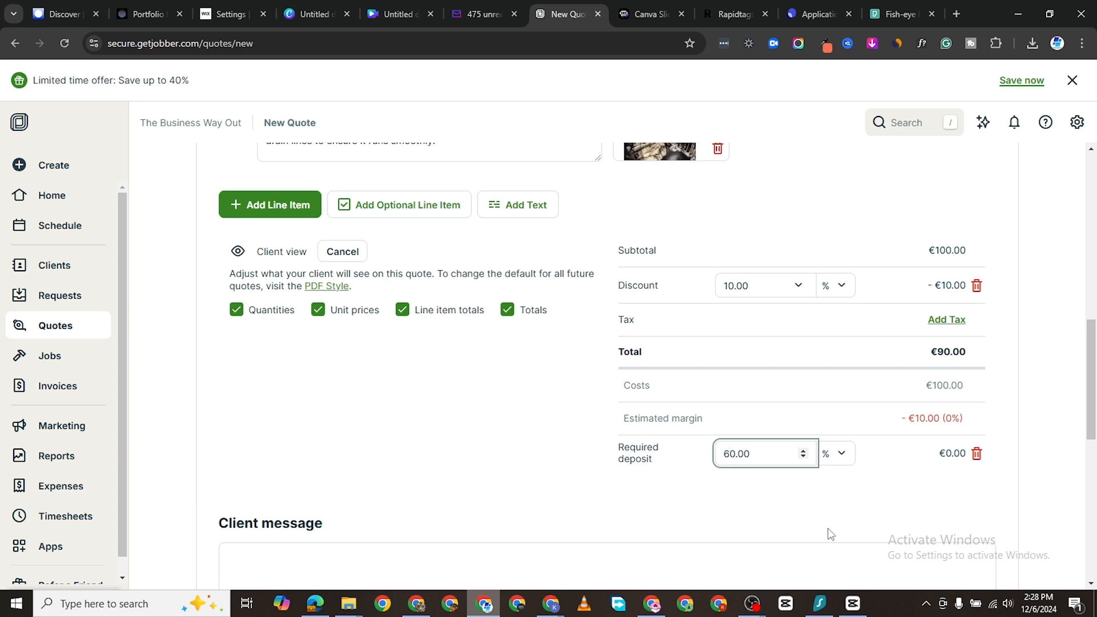
pyautogui.scroll(-1, 944, 443)
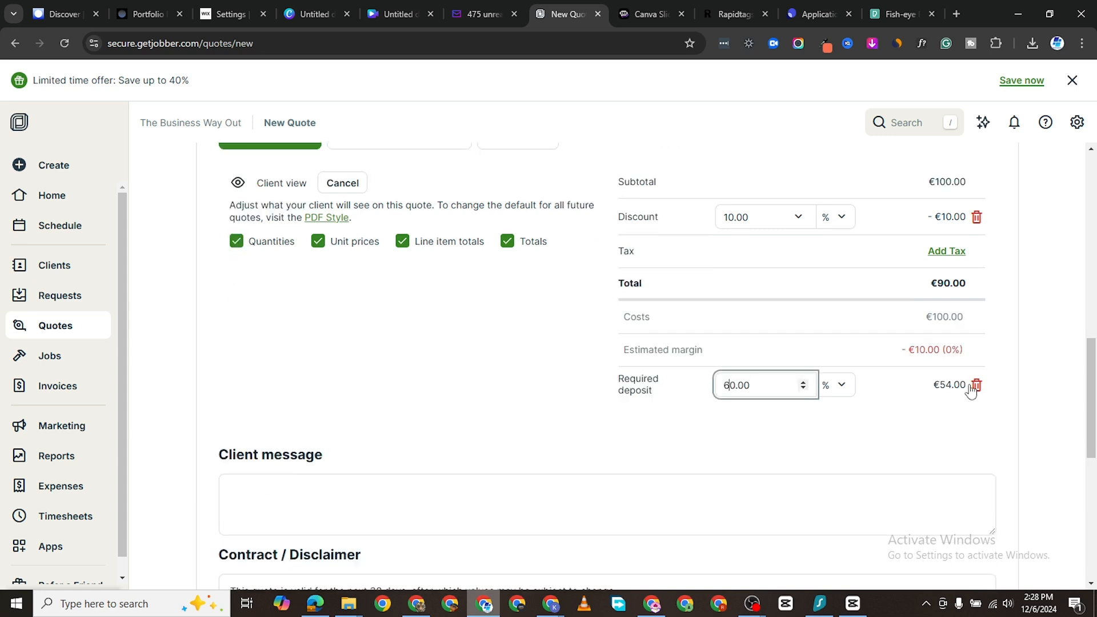
pyautogui.scroll(-1, 898, 432)
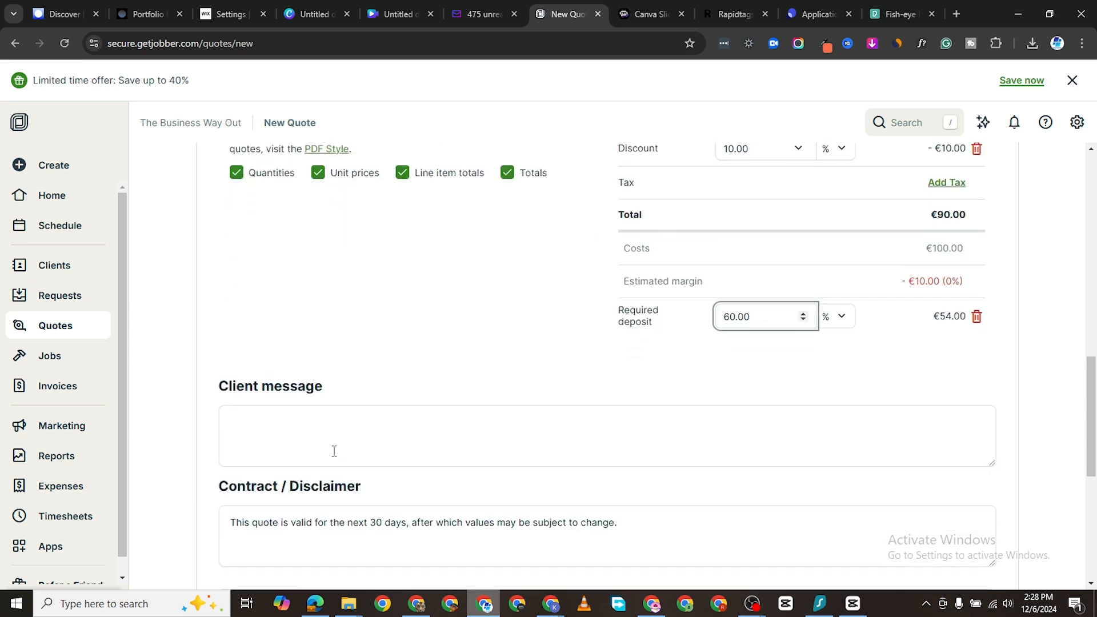
# Step: Write the client message 'Hey, this is the quote'
pyautogui.click(291, 424)
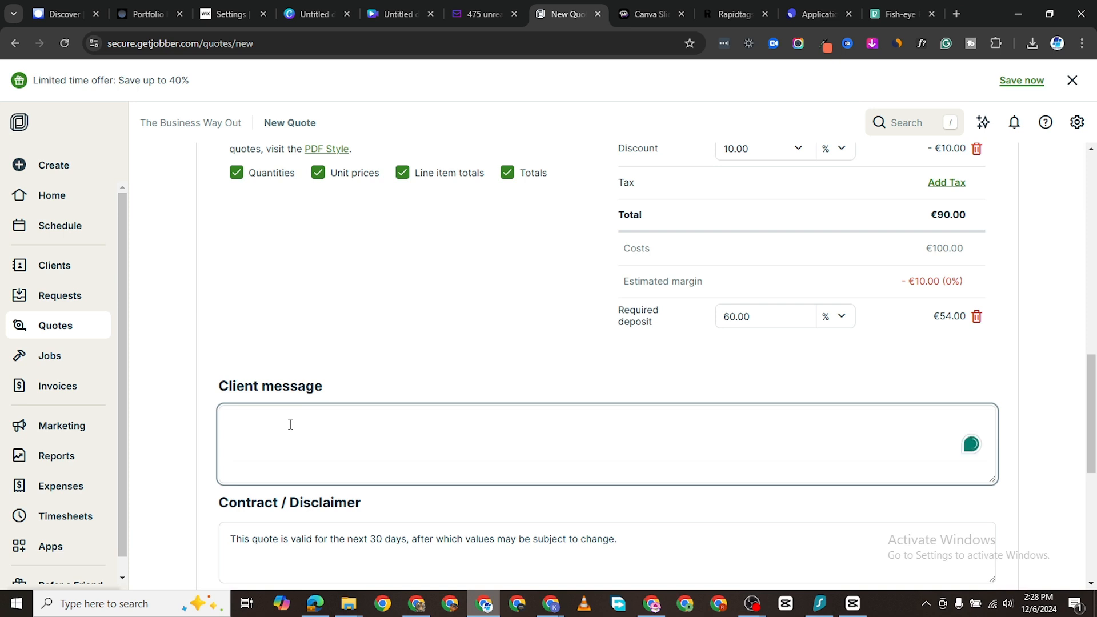
pyautogui.write('Hey')
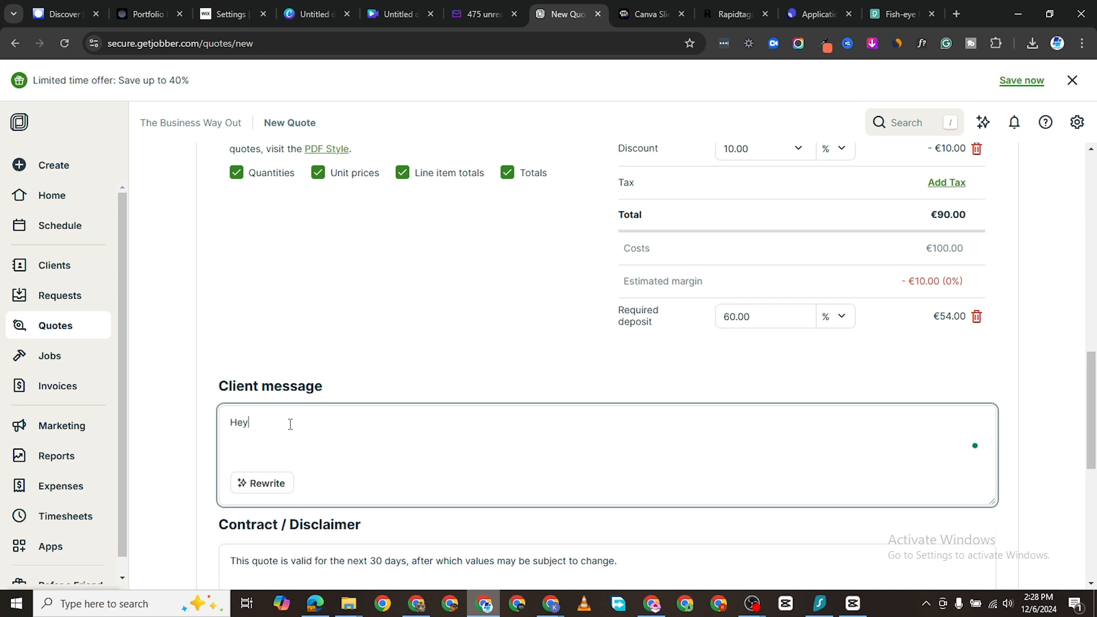
pyautogui.write(', this is the quote')
pyautogui.scroll(-5, 290, 424)
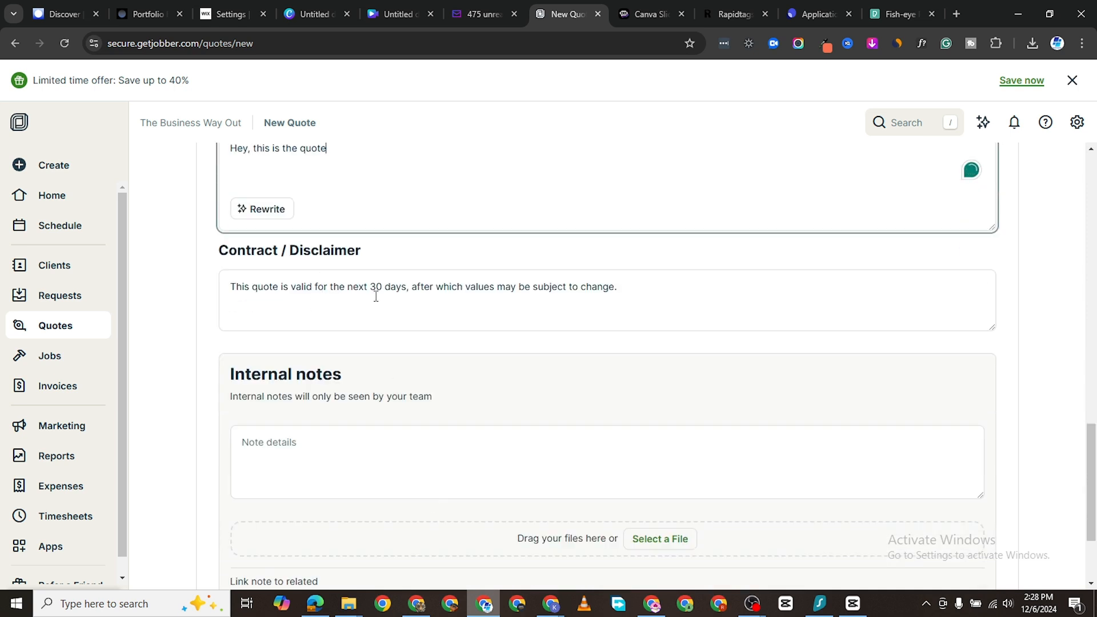
pyautogui.click(627, 292)
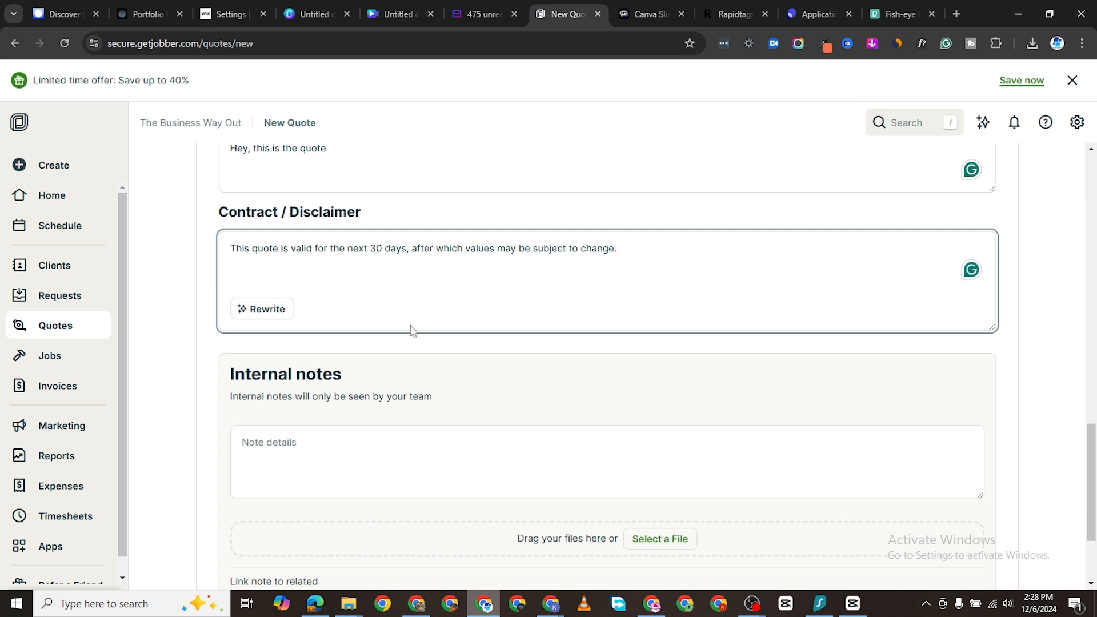
# Step: Attach pexels-wendelinjacober-1447956.jpg from Downloads to the quote's internal notes
pyautogui.click(339, 451)
pyautogui.scroll(-2, 389, 455)
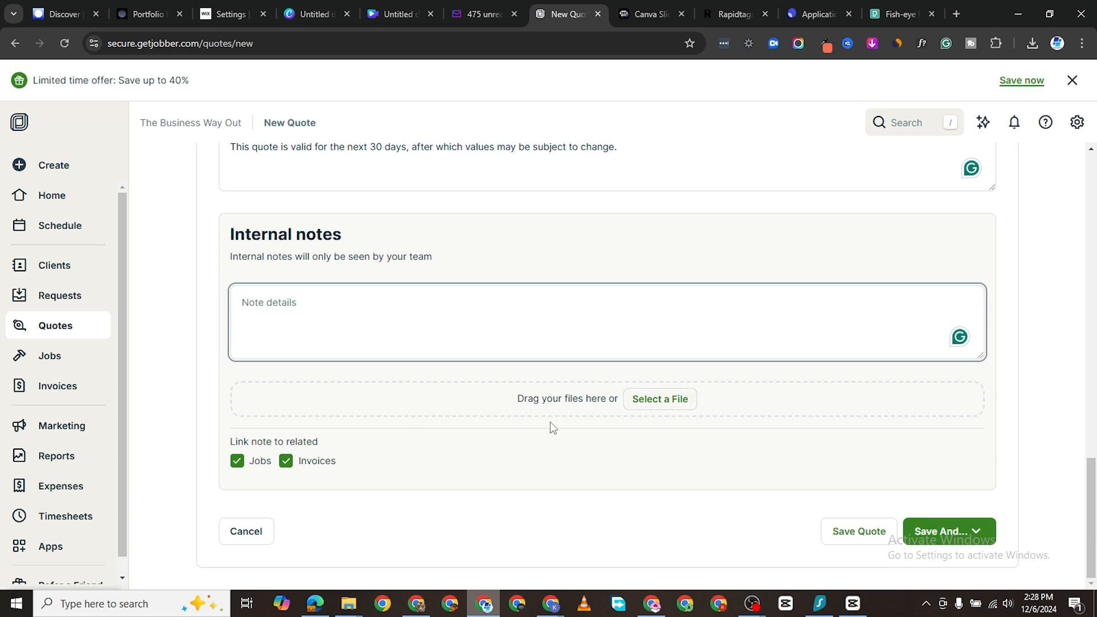
pyautogui.click(675, 406)
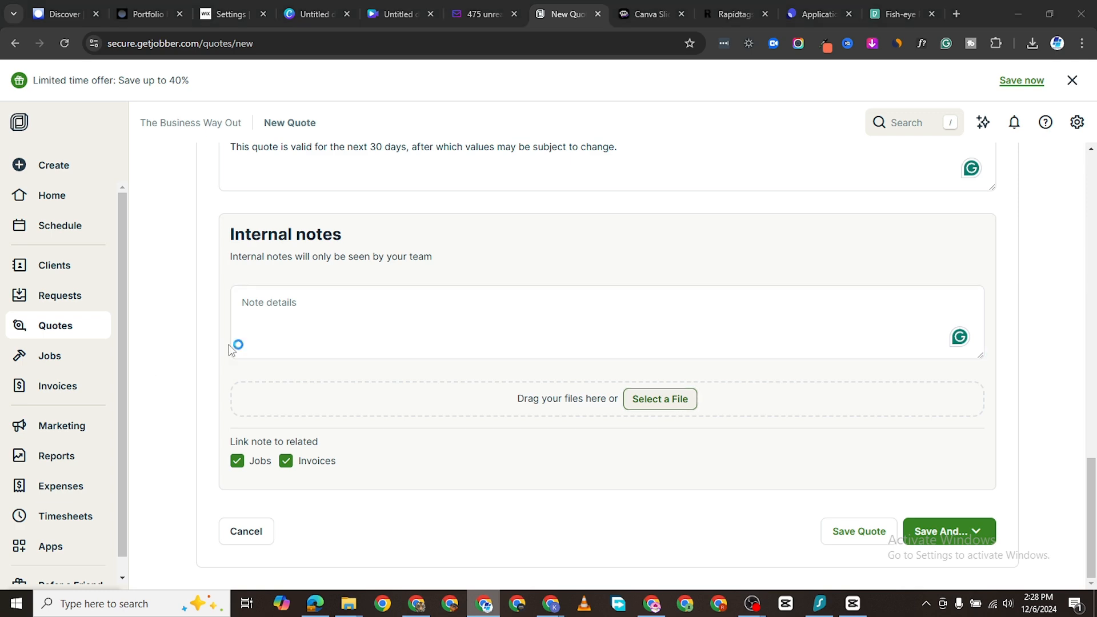
pyautogui.doubleClick(163, 135)
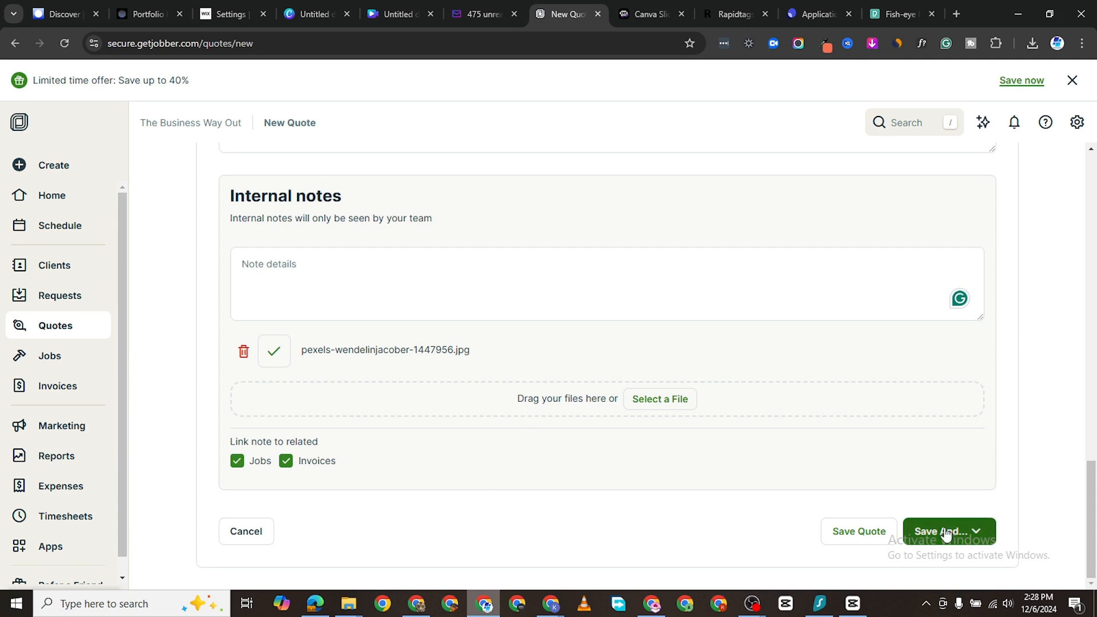
pyautogui.click(985, 539)
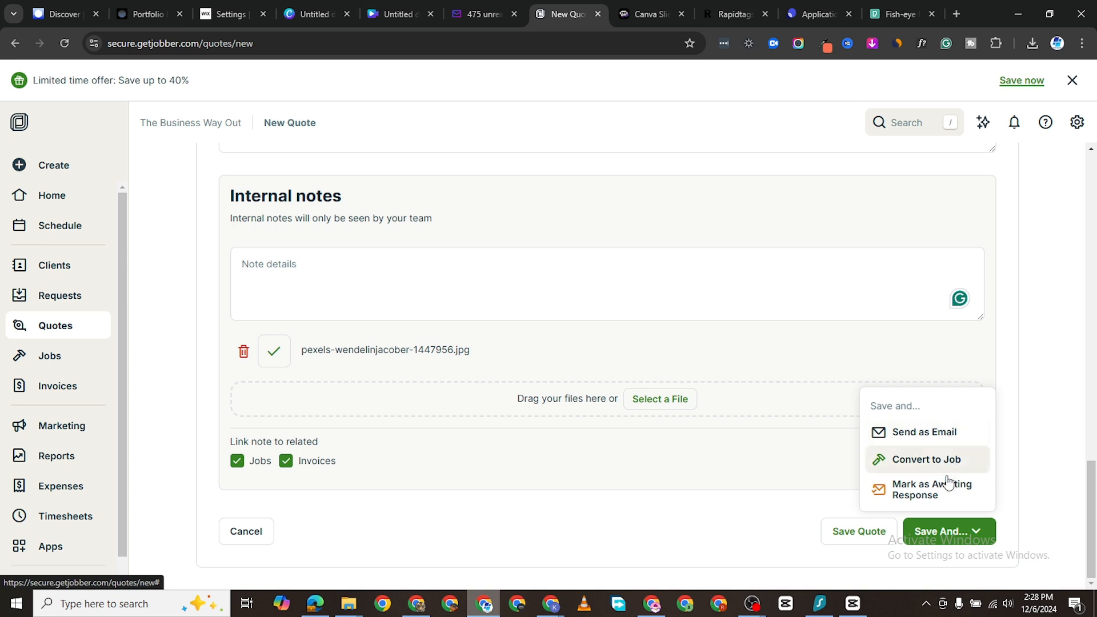
# Step: Email the quote with quote_1.pdf and the pexels photo attached, sending yourself a copy
pyautogui.click(932, 440)
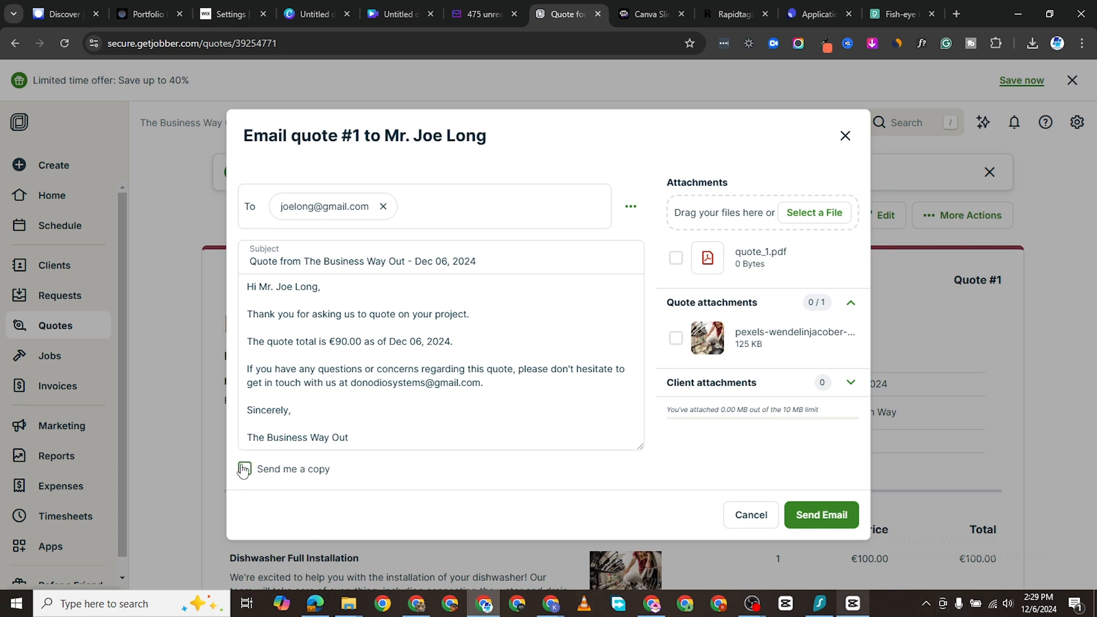
pyautogui.click(426, 468)
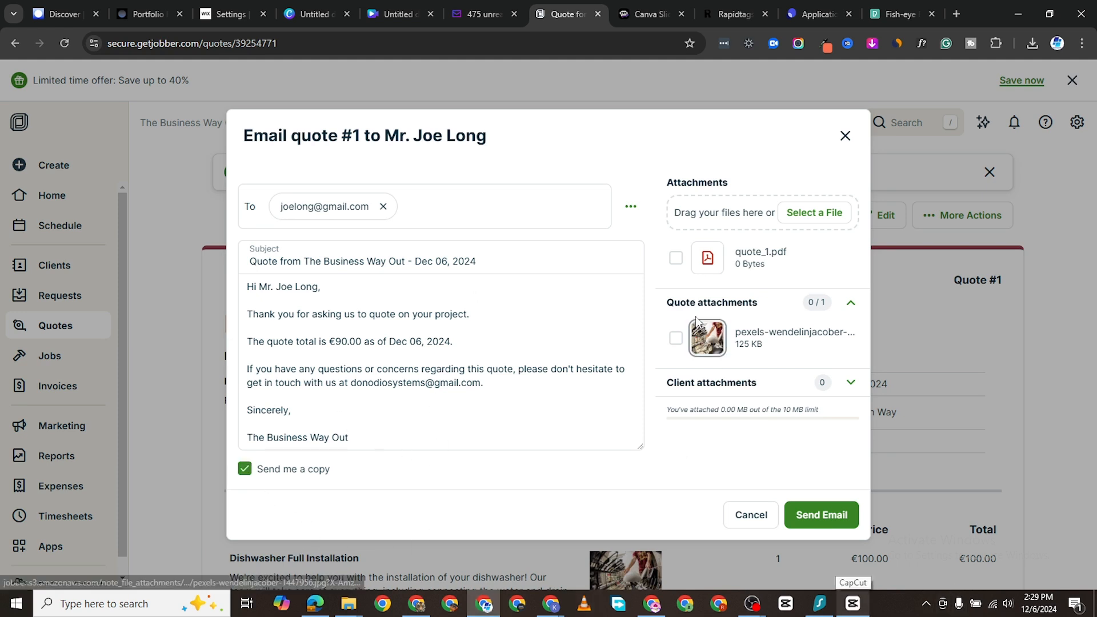
pyautogui.click(675, 257)
pyautogui.click(674, 338)
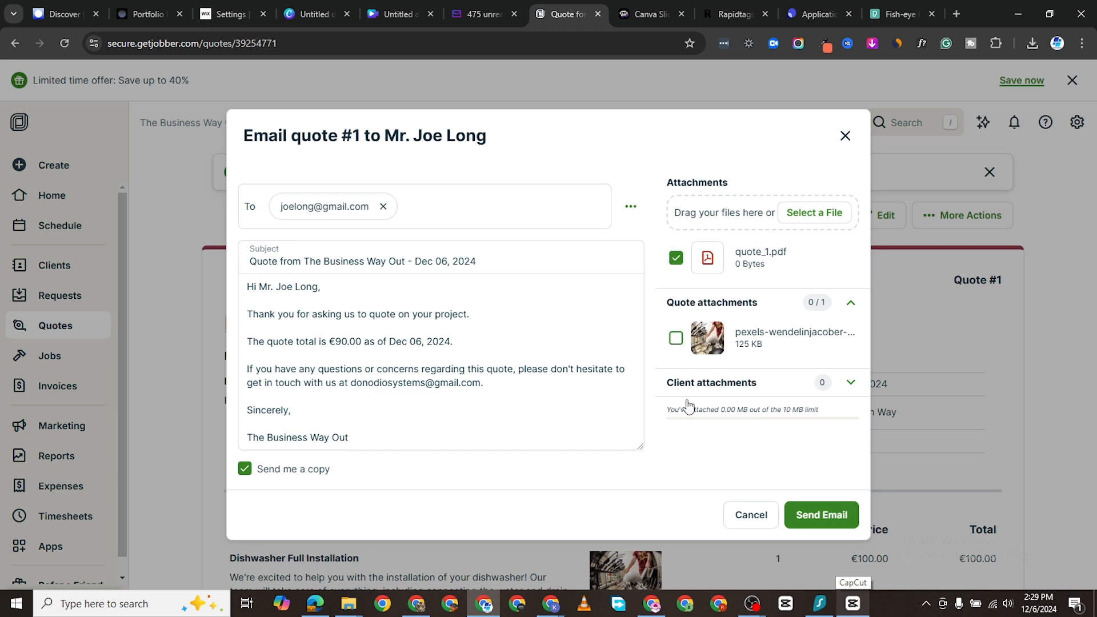
pyautogui.click(836, 514)
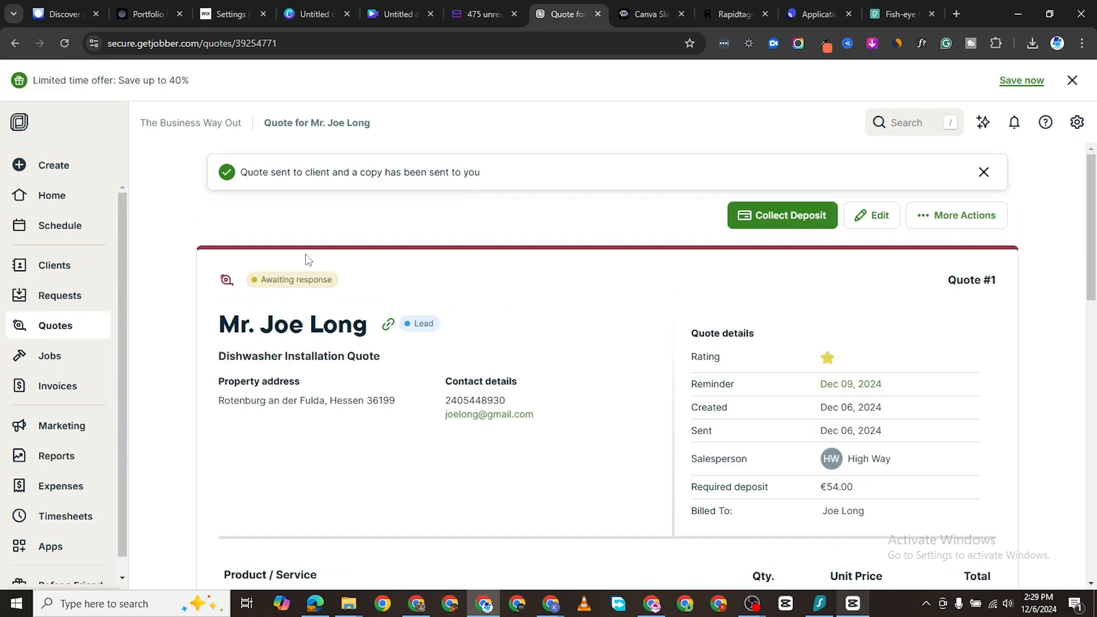
# Step: Check that Quote #1 now shows the Awaiting response status
pyautogui.moveTo(342, 283); pyautogui.dragTo(269, 285)
pyautogui.click(363, 207)
pyautogui.scroll(-4, 737, 434)
pyautogui.scroll(-8, 741, 453)
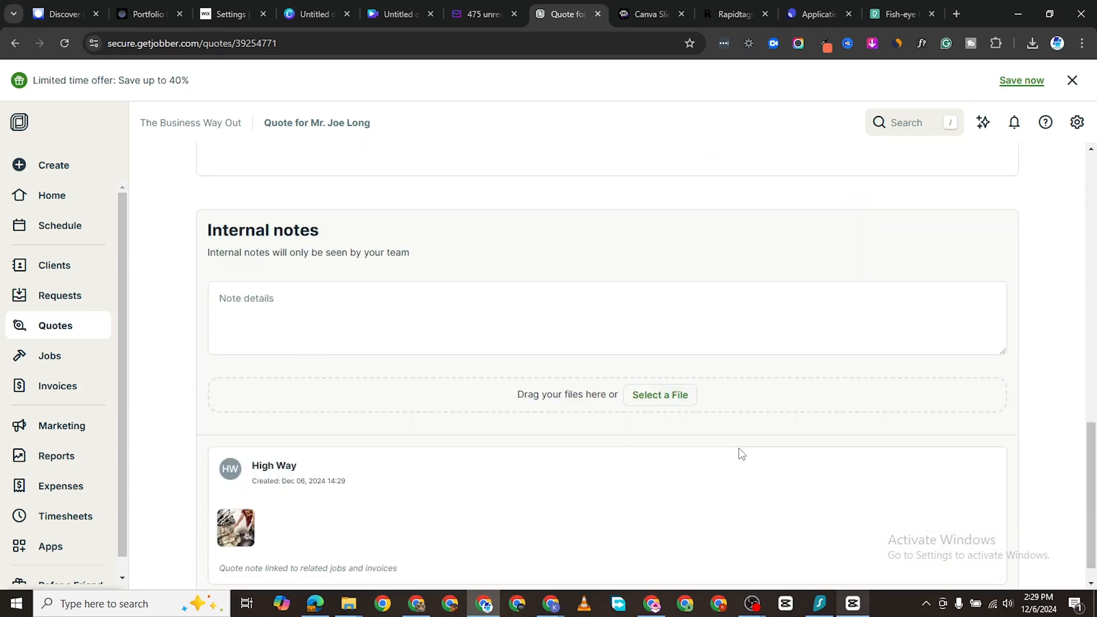
pyautogui.scroll(5, 740, 452)
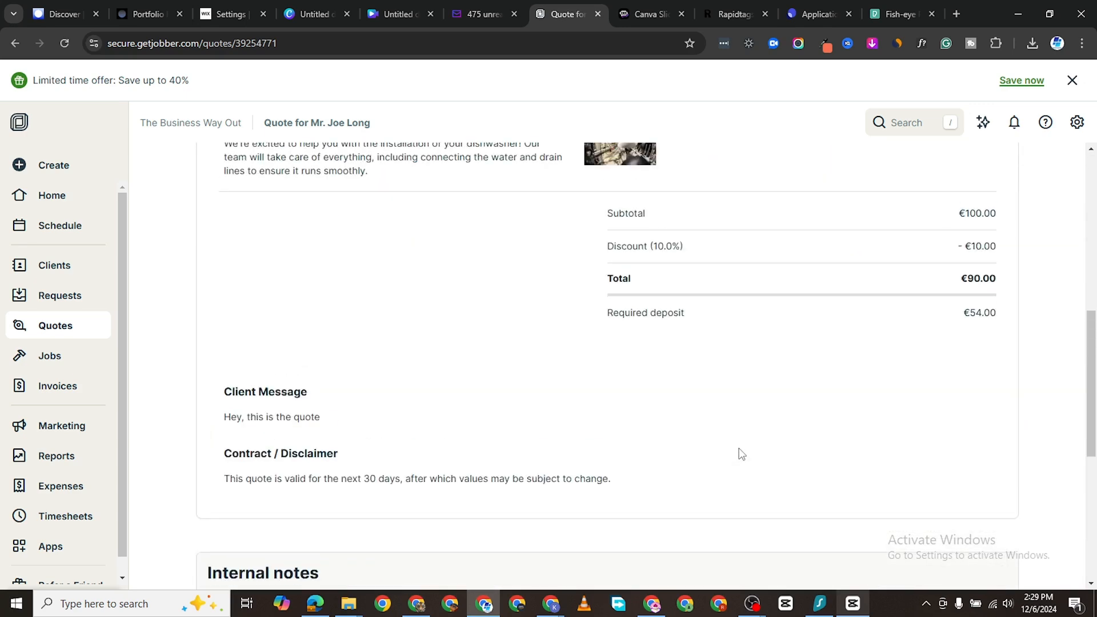